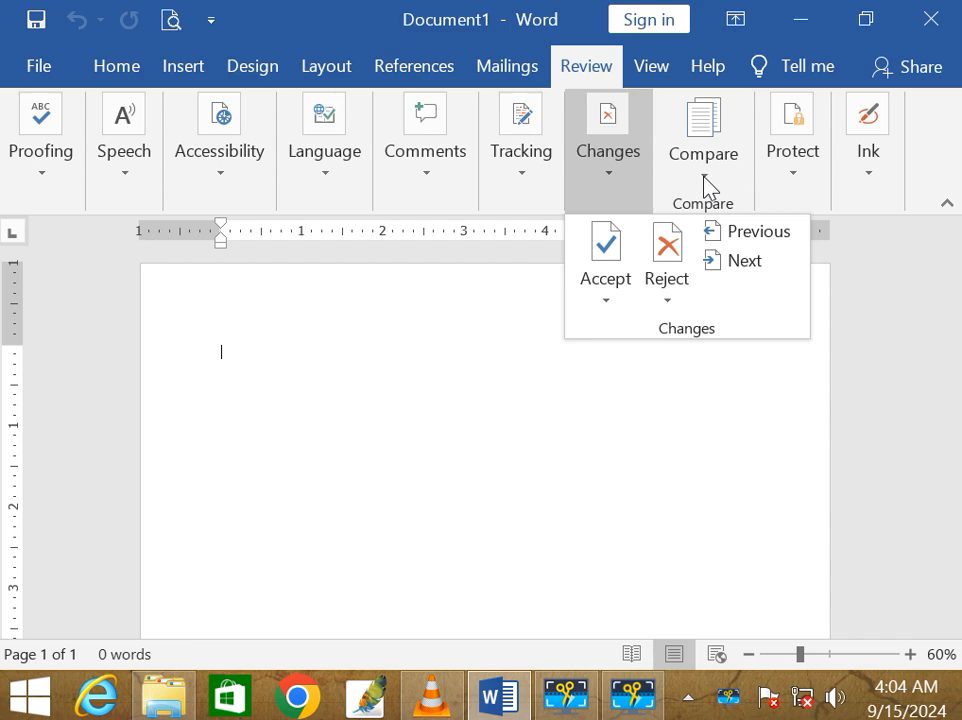
# Step: Open Review > Compare > Compare..., move the dialog up and check the Revised document list
pyautogui.click(705, 185)
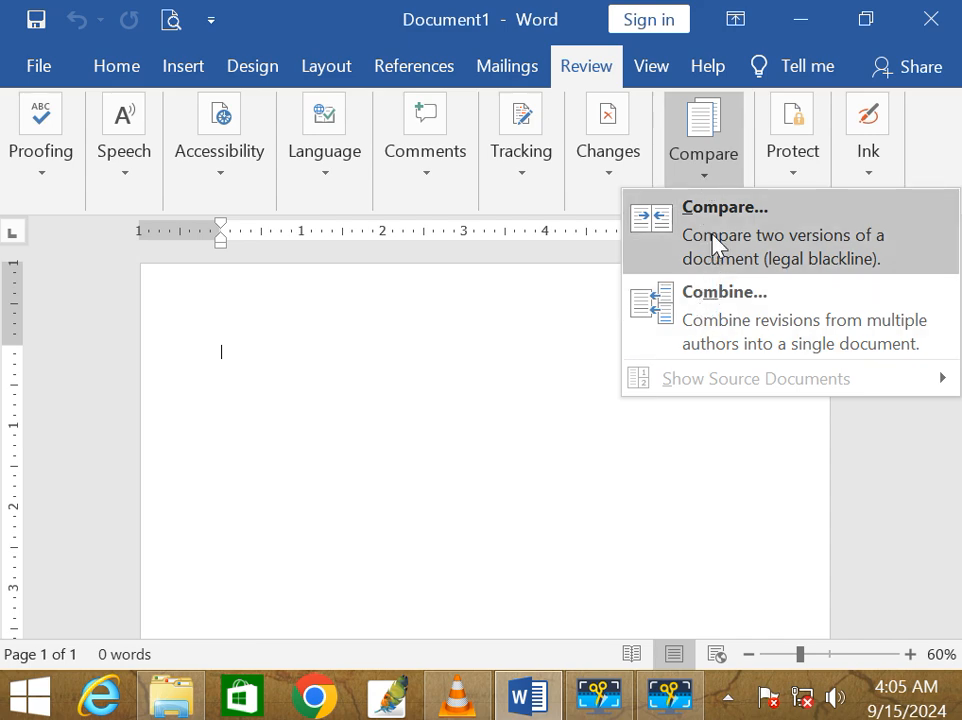
pyautogui.click(715, 242)
pyautogui.moveTo(599, 222); pyautogui.dragTo(594, 189)
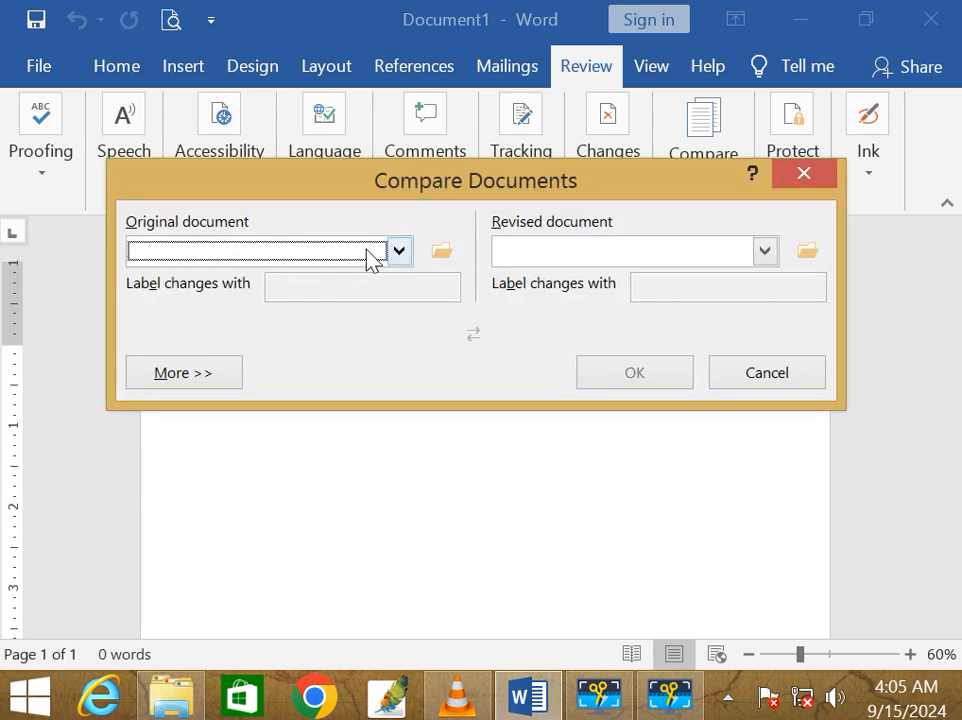
pyautogui.click(586, 253)
pyautogui.click(586, 253)
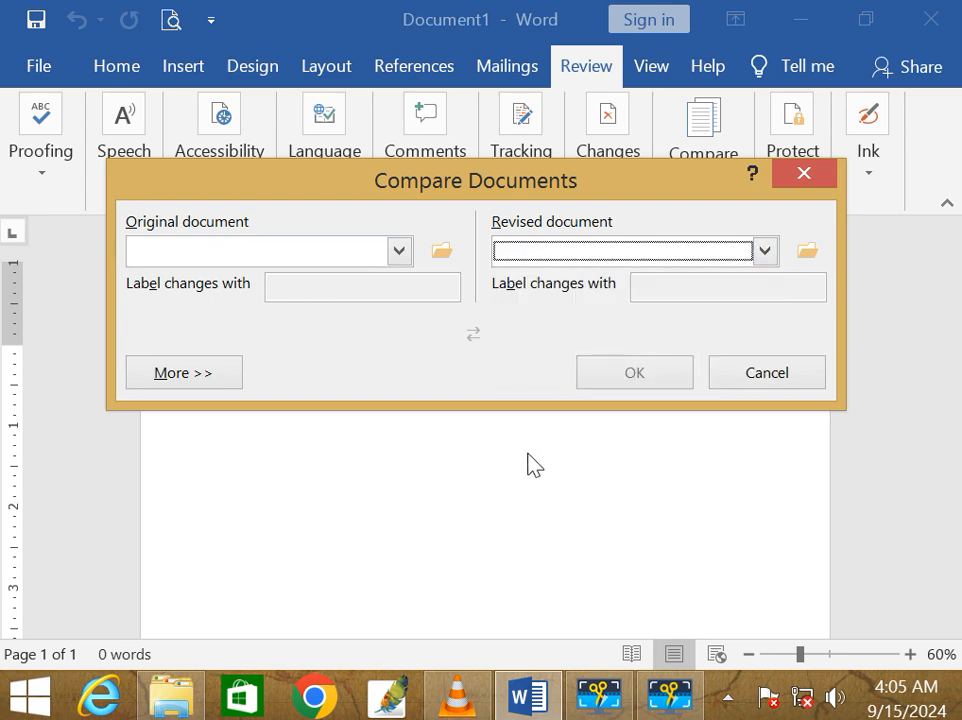
# Step: Cancel the Compare Documents dialog, leaving blank Document1 uncompared
pyautogui.click(767, 380)
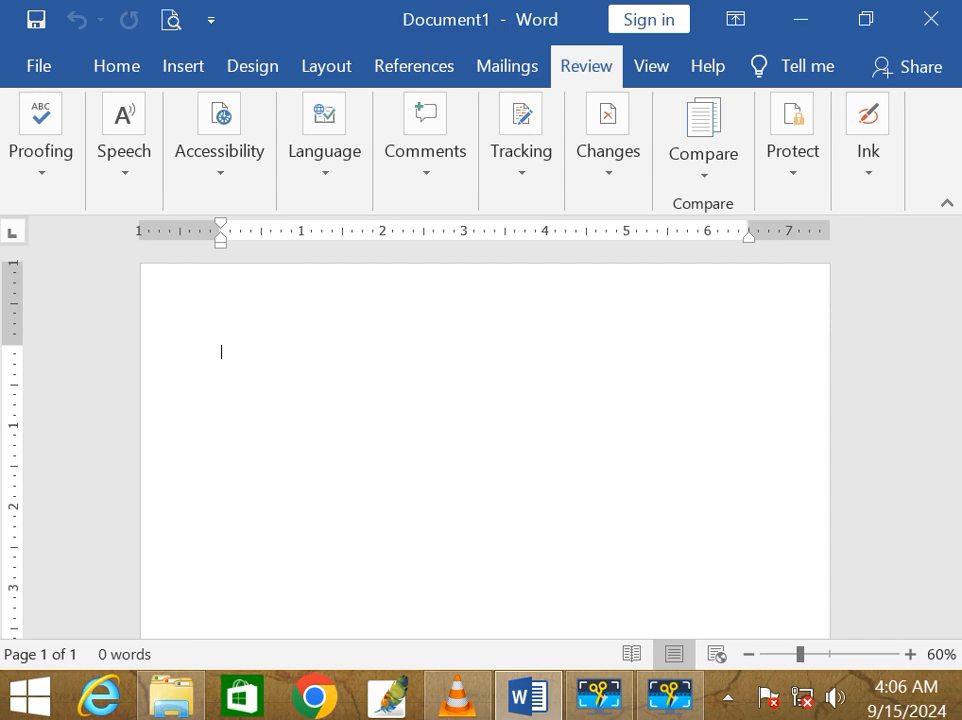
# Step: Generate a sample paragraph with =rand(1,15) and save it as v1 in Documents
pyautogui.write('=rand(')
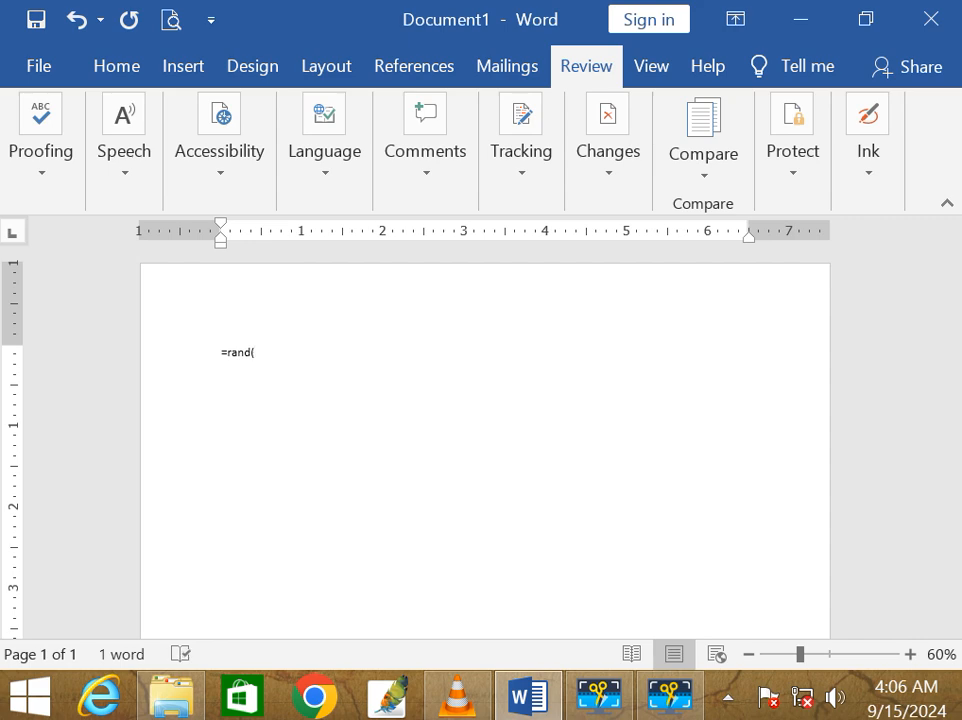
pyautogui.write('1,15)')
pyautogui.press('Return')
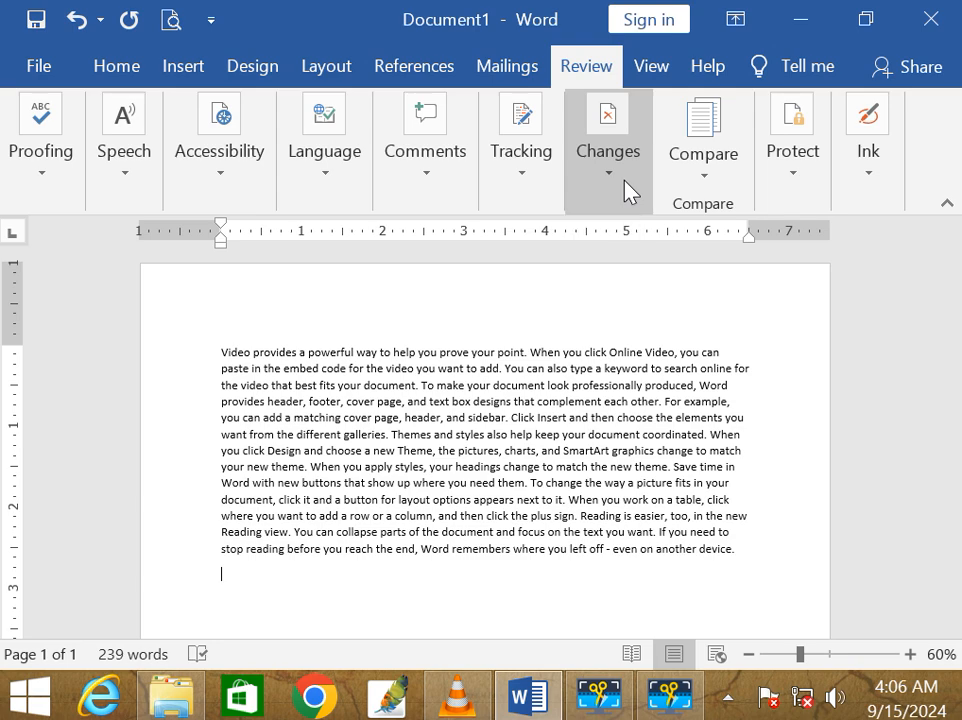
pyautogui.hotkey('ctrl', 's')
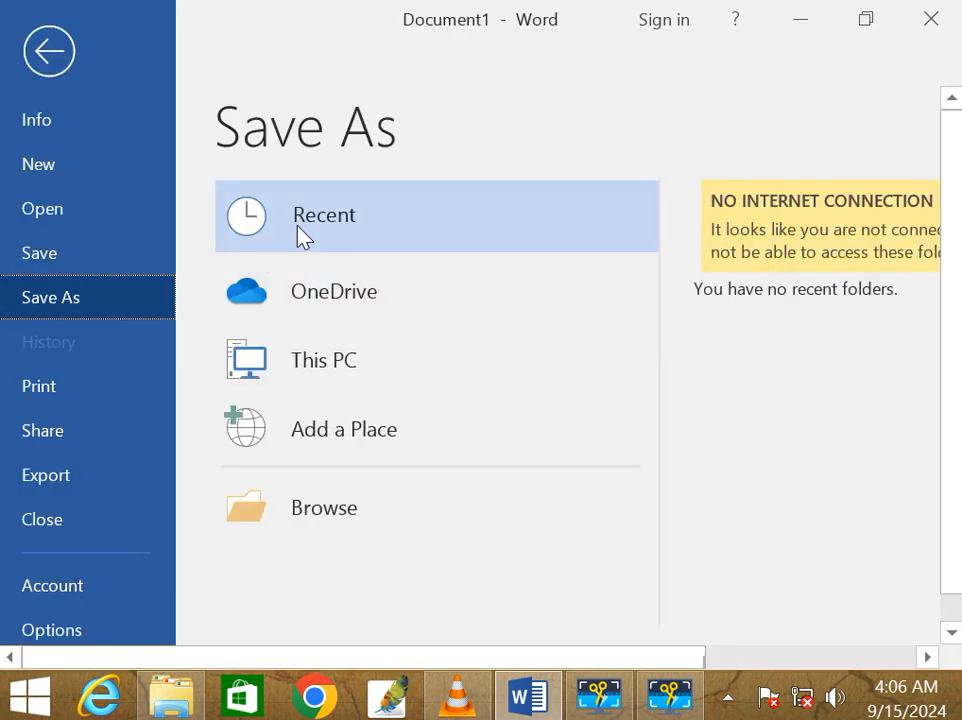
pyautogui.click(307, 515)
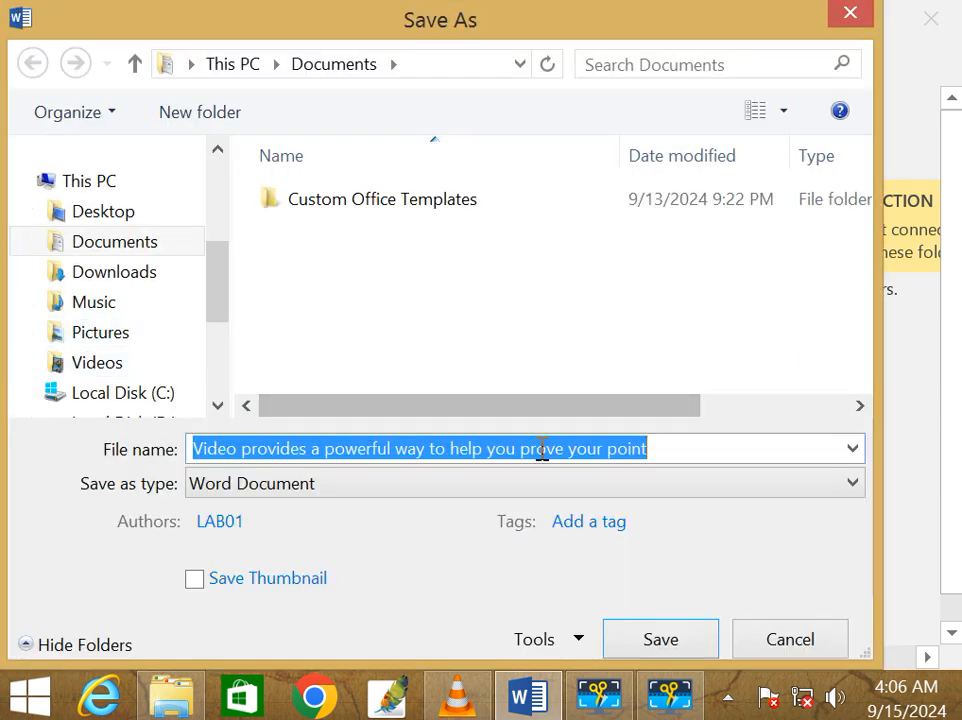
pyautogui.write('v1')
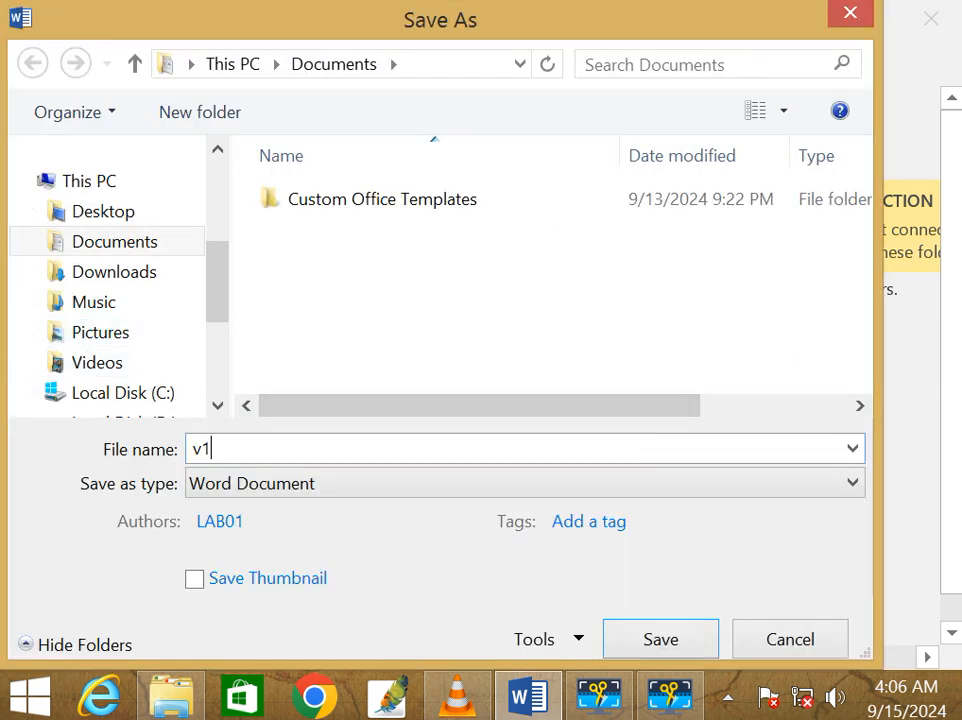
pyautogui.click(670, 642)
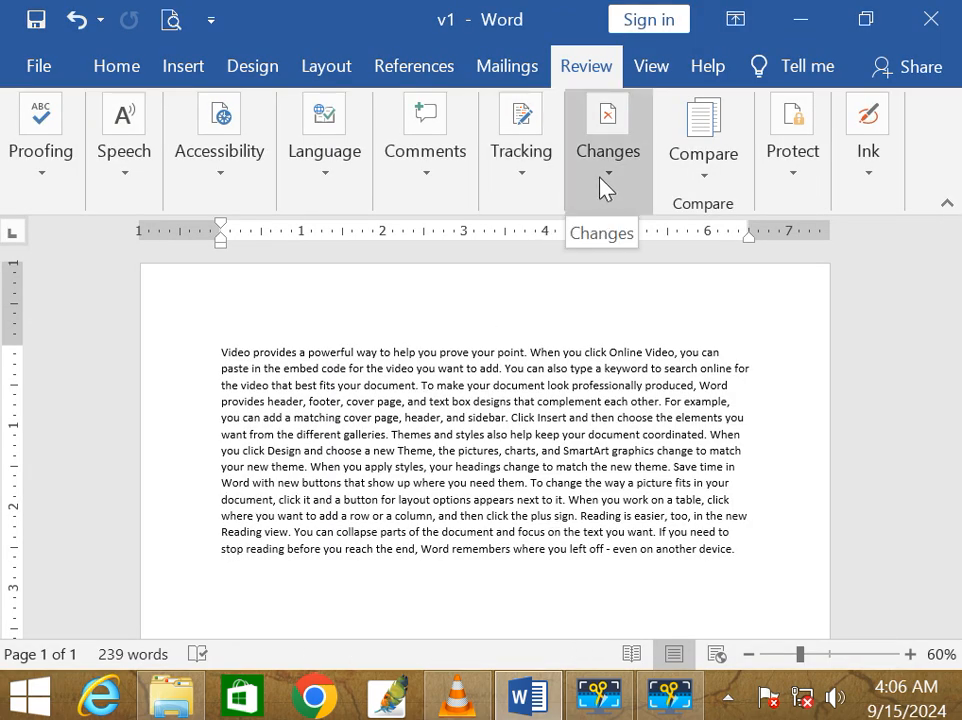
# Step: Turn on Track Changes and insert 'gwalior' and 'bhopal' before two sentences
pyautogui.click(545, 190)
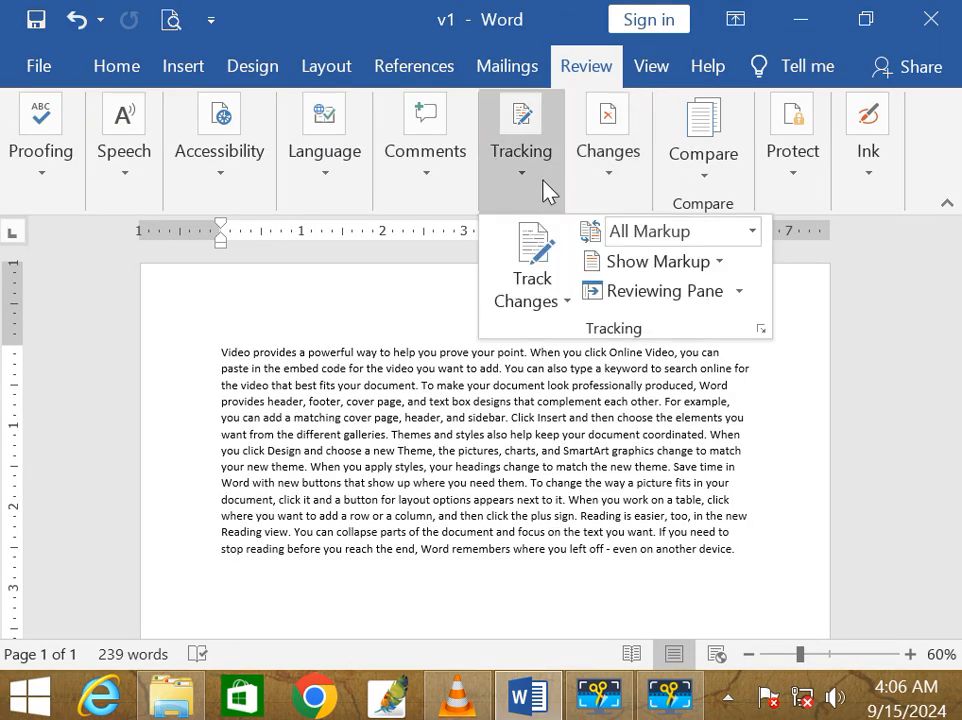
pyautogui.click(527, 247)
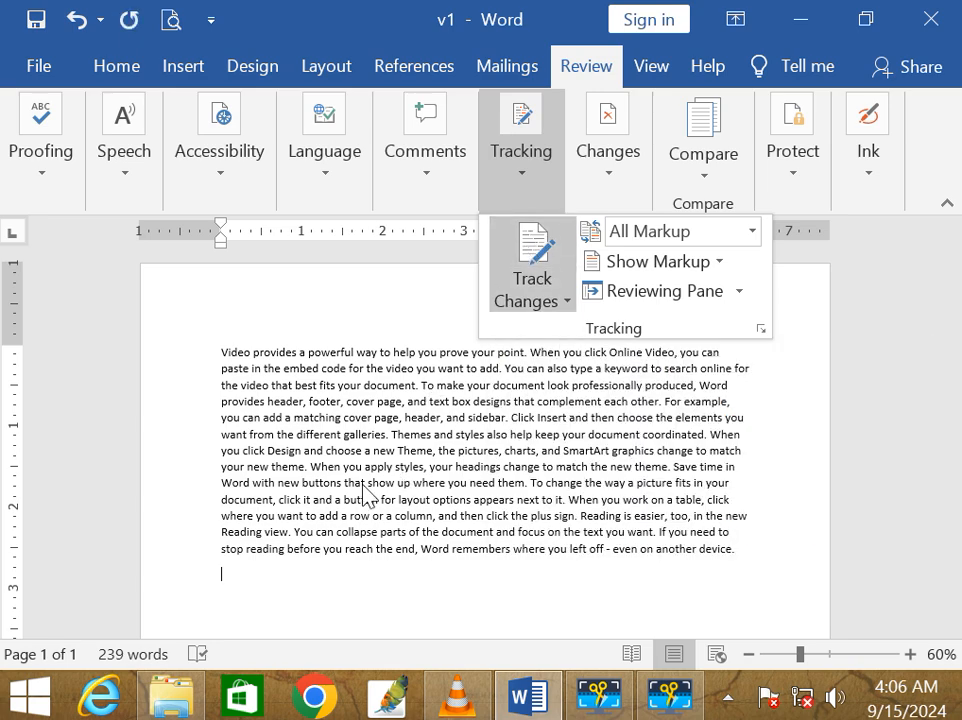
pyautogui.click(392, 410)
pyautogui.click(421, 386)
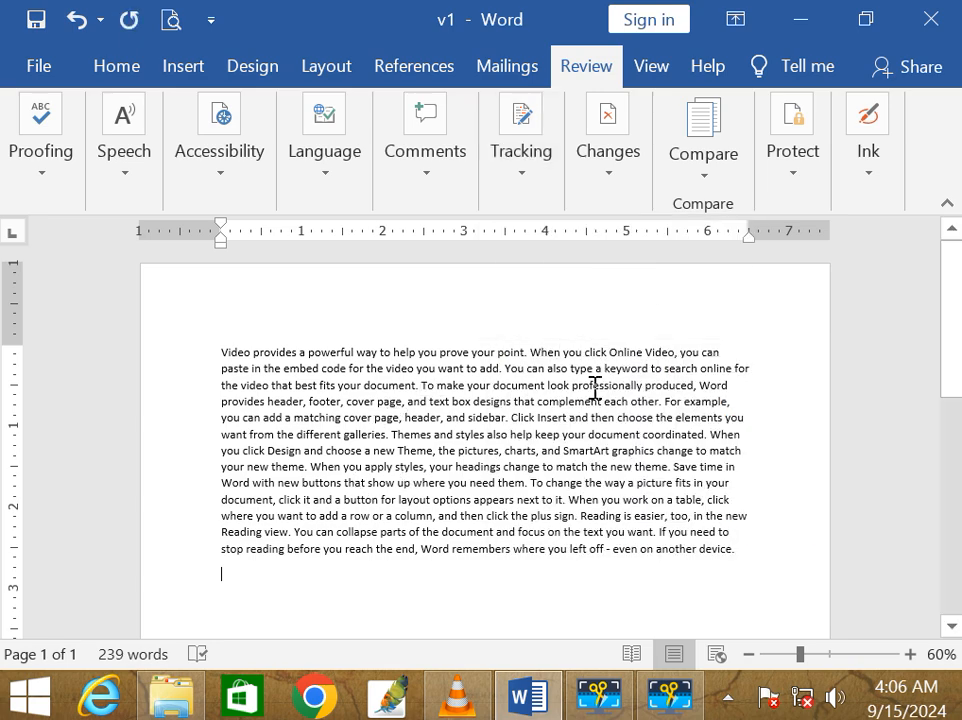
pyautogui.write('gwa')
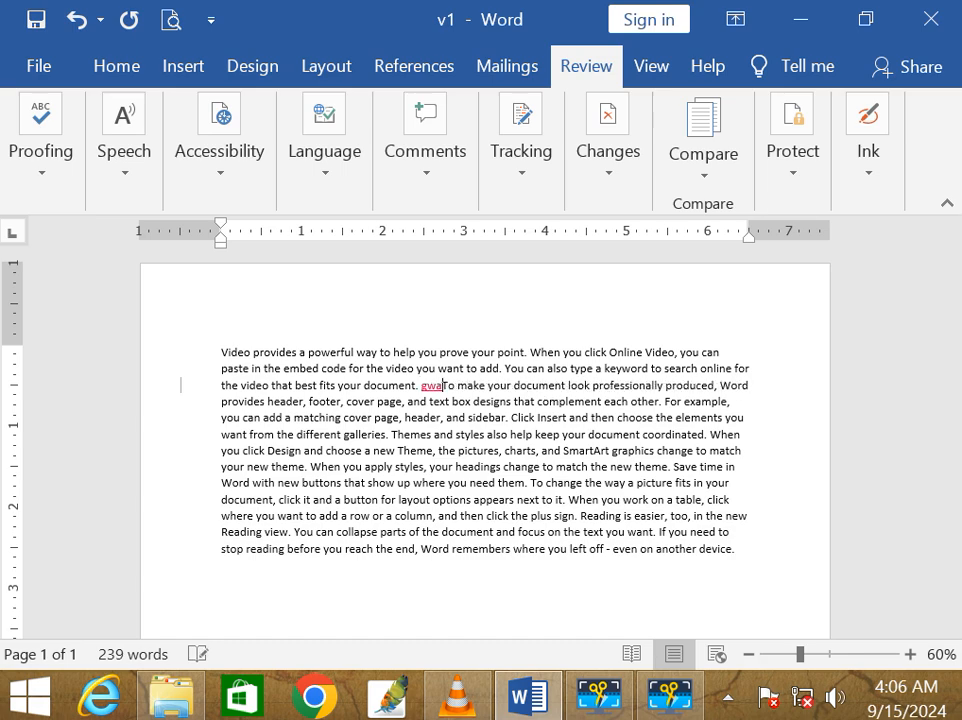
pyautogui.write('lior')
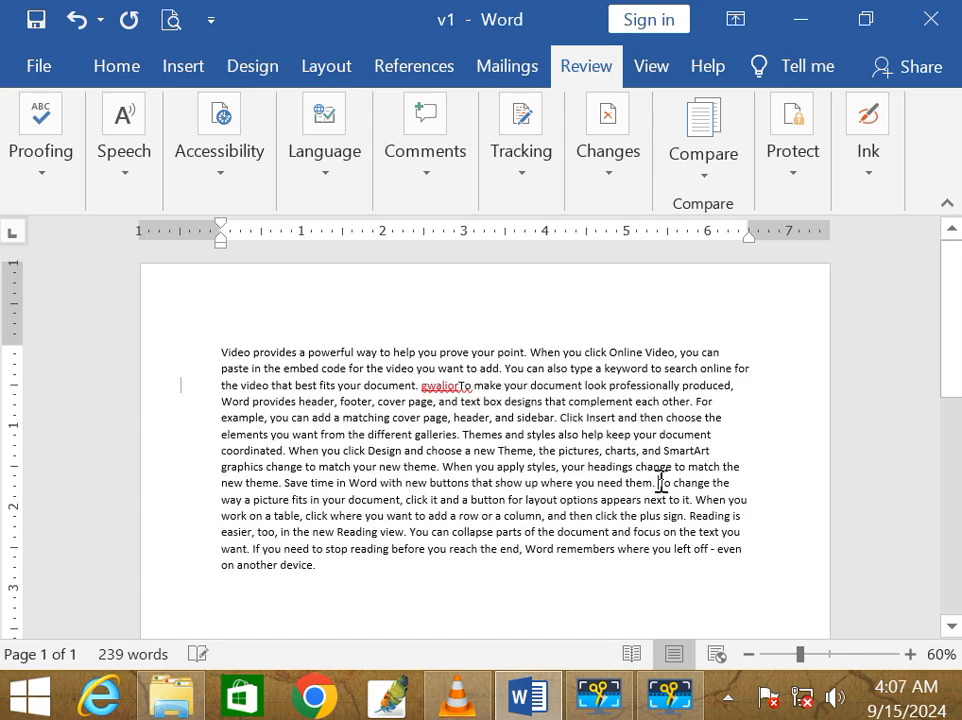
pyautogui.click(661, 482)
pyautogui.write('bhopal')
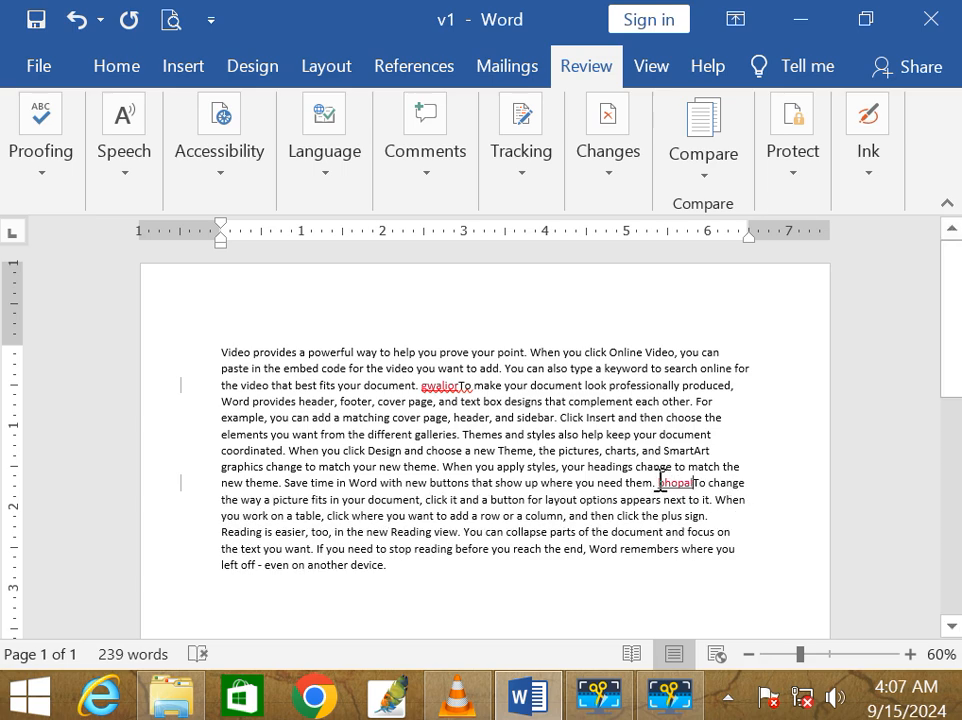
# Step: Save the edited document as v2 in Documents
pyautogui.click(58, 80)
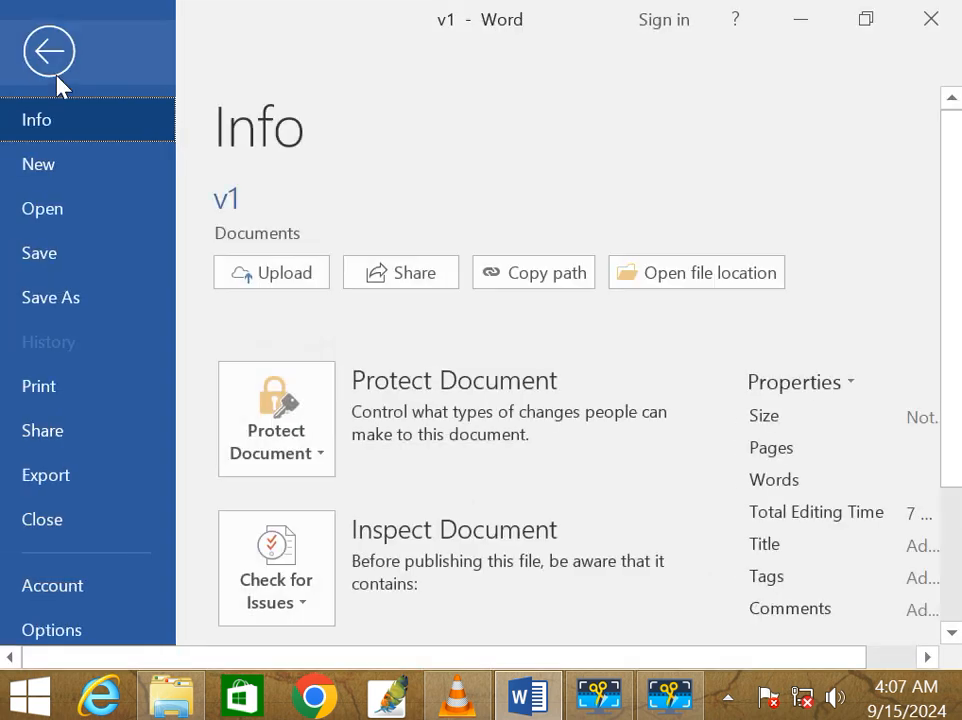
pyautogui.click(67, 297)
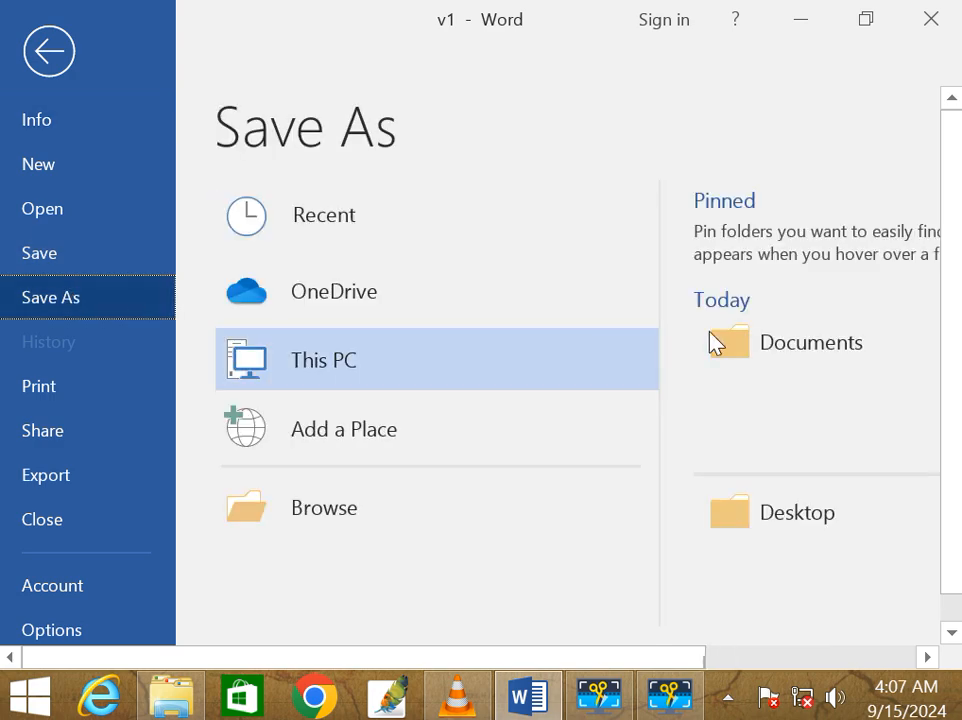
pyautogui.click(779, 345)
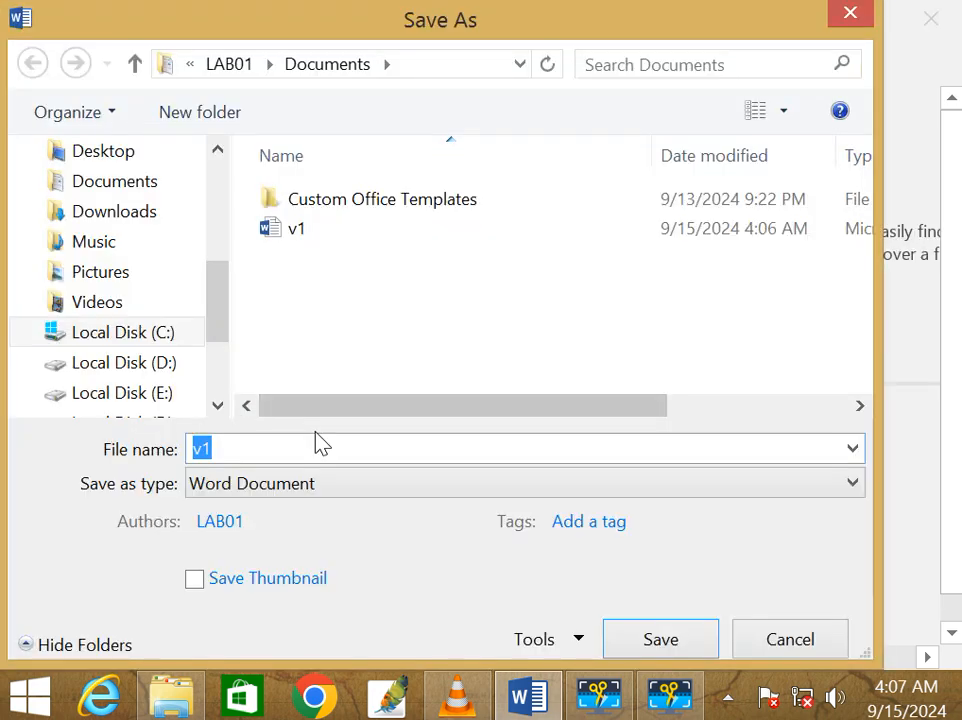
pyautogui.write('v2')
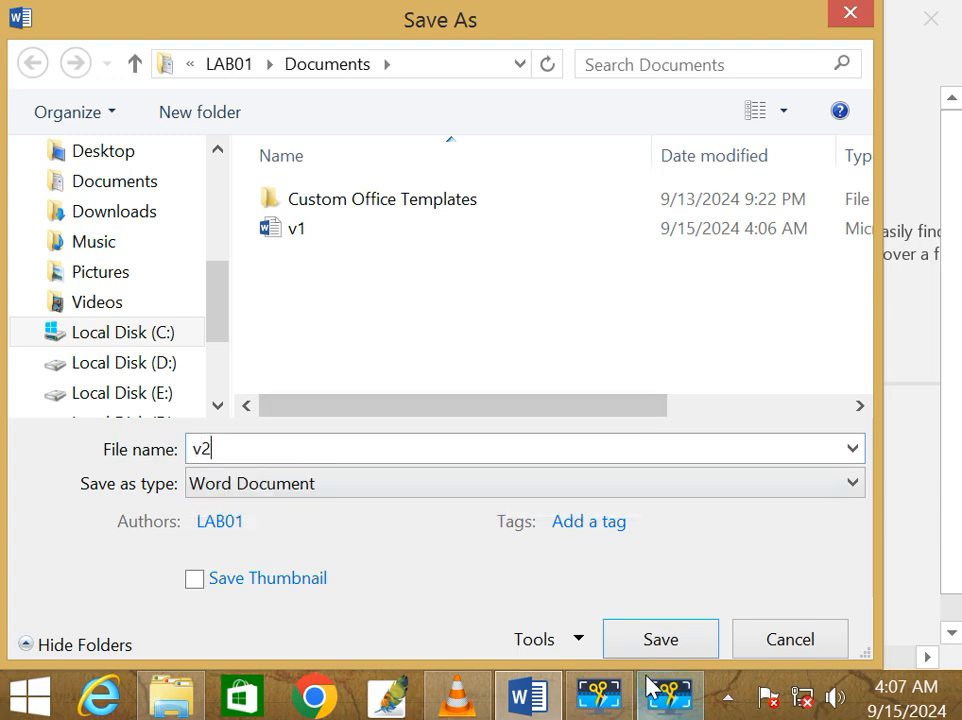
pyautogui.click(659, 640)
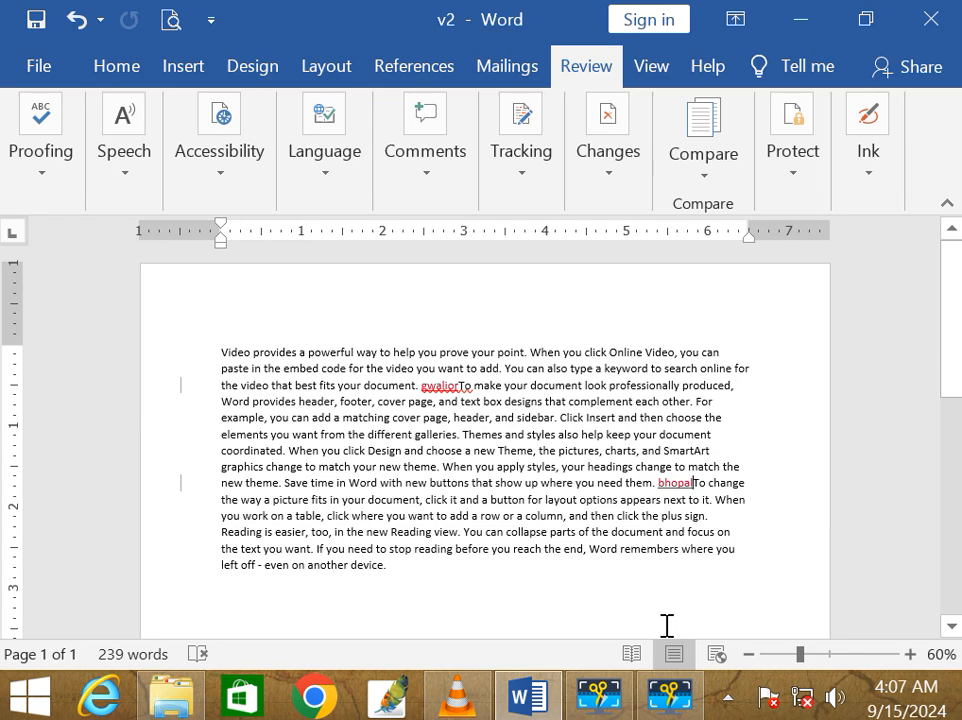
# Step: Close Word, relaunch it and start a new blank document
pyautogui.click(937, 30)
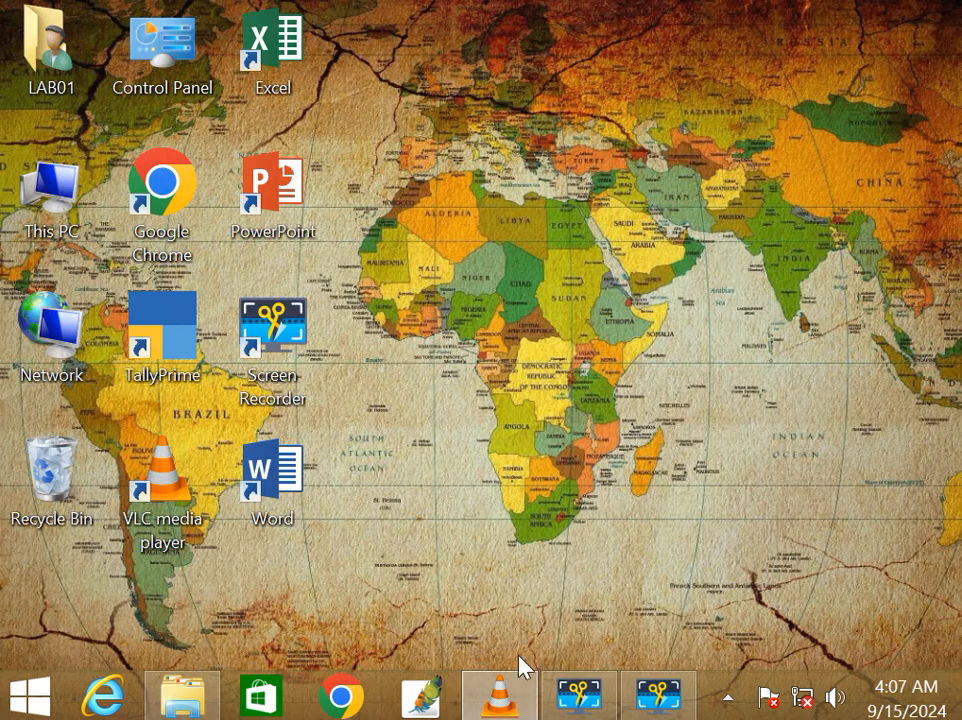
pyautogui.doubleClick(290, 488)
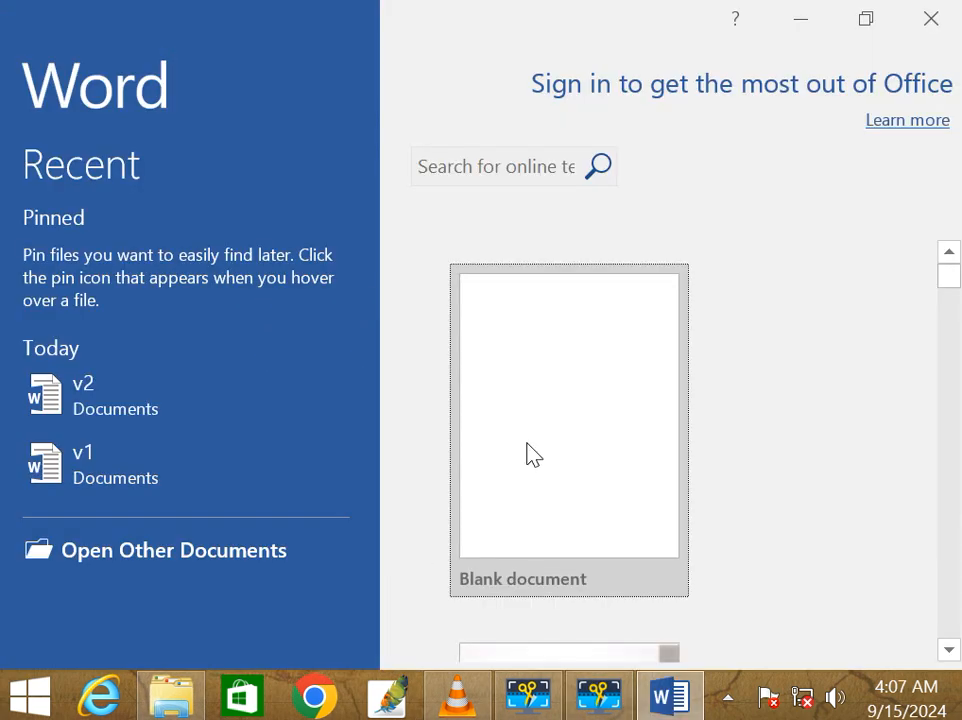
pyautogui.click(548, 578)
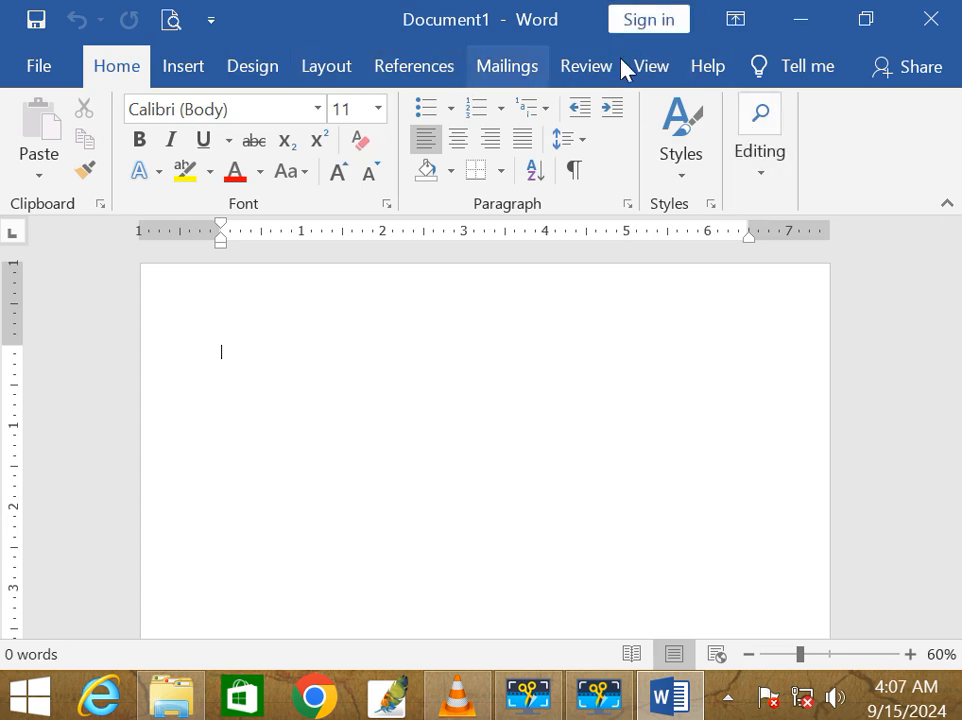
# Step: Compare v1.docx as the original against v2.docx as the revised document
pyautogui.click(588, 70)
pyautogui.click(700, 176)
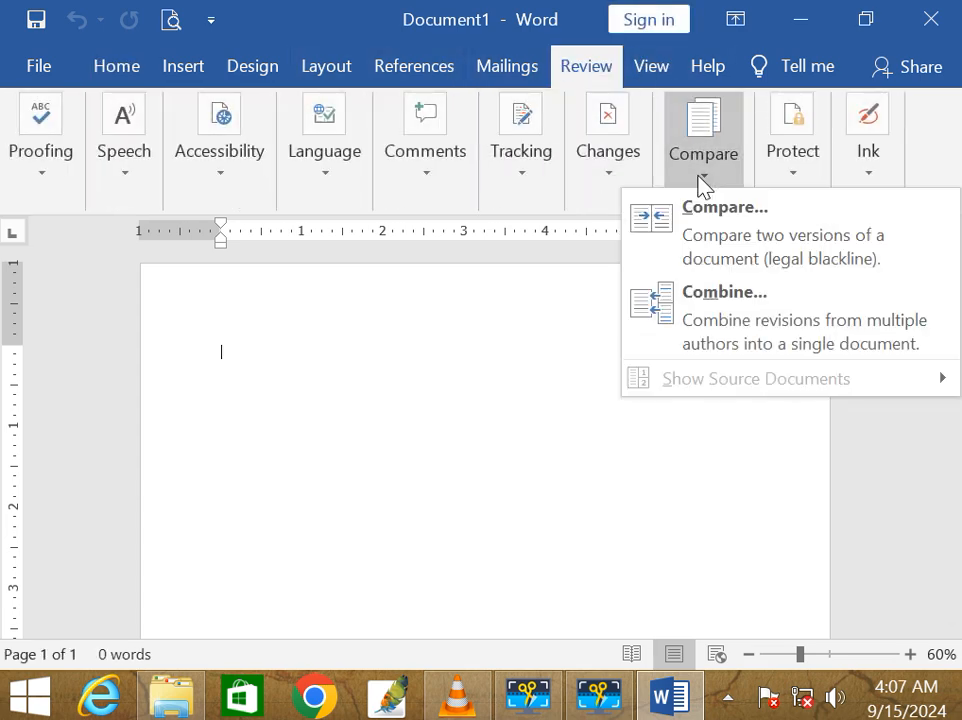
pyautogui.click(715, 240)
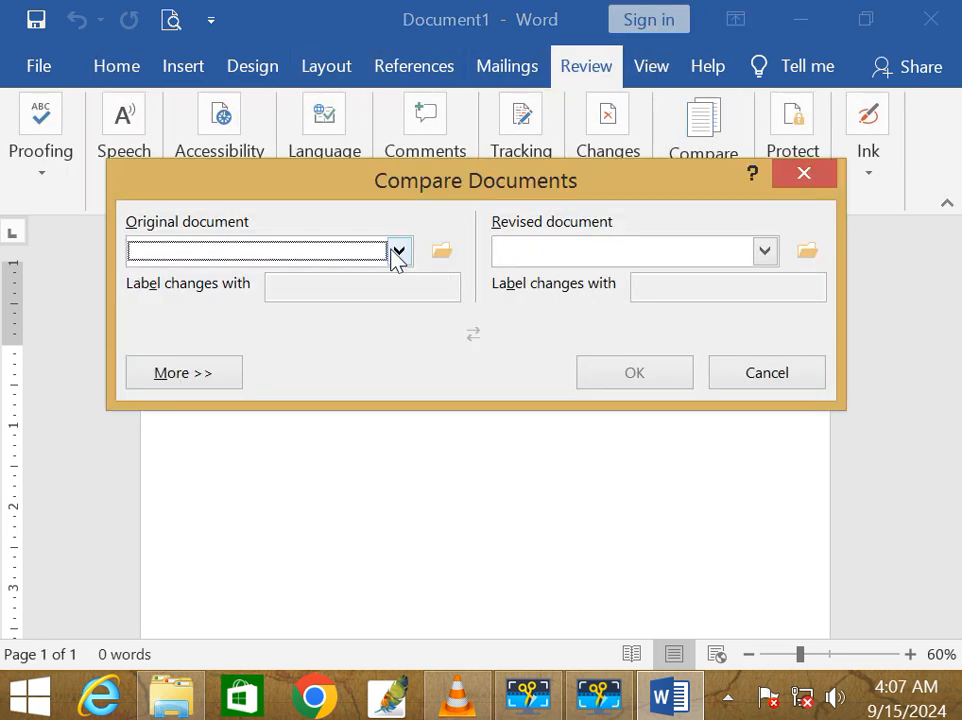
pyautogui.click(397, 252)
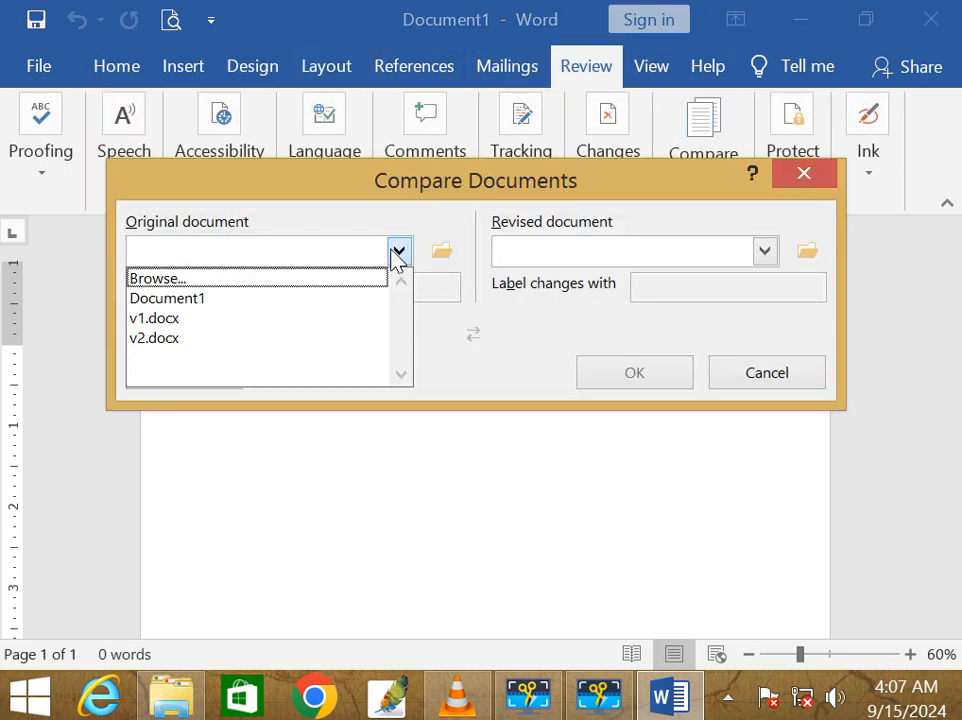
pyautogui.click(181, 318)
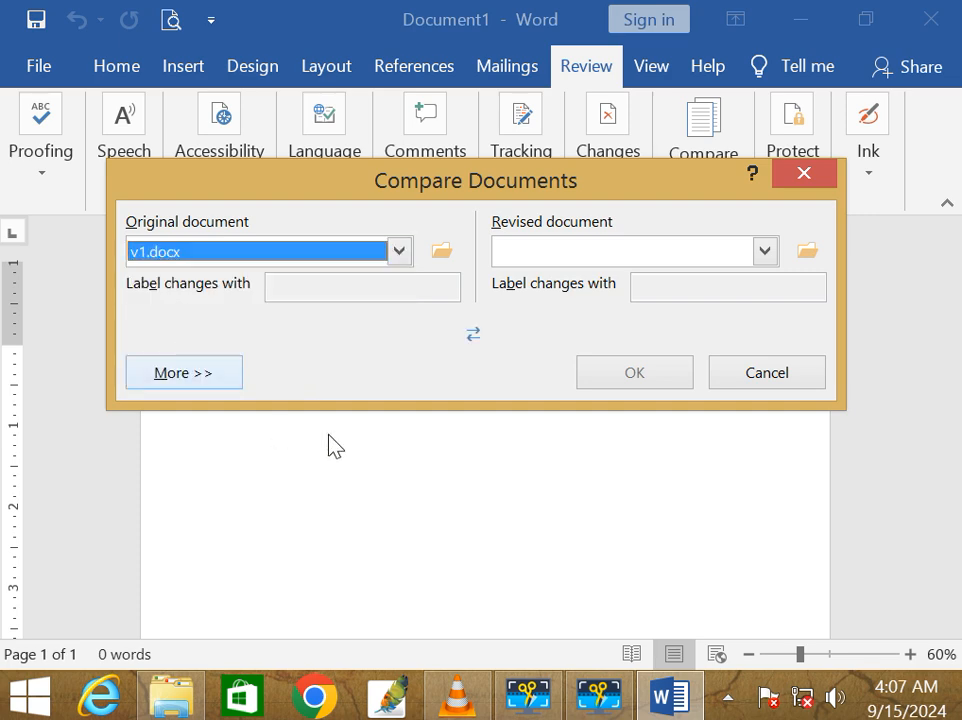
pyautogui.click(764, 251)
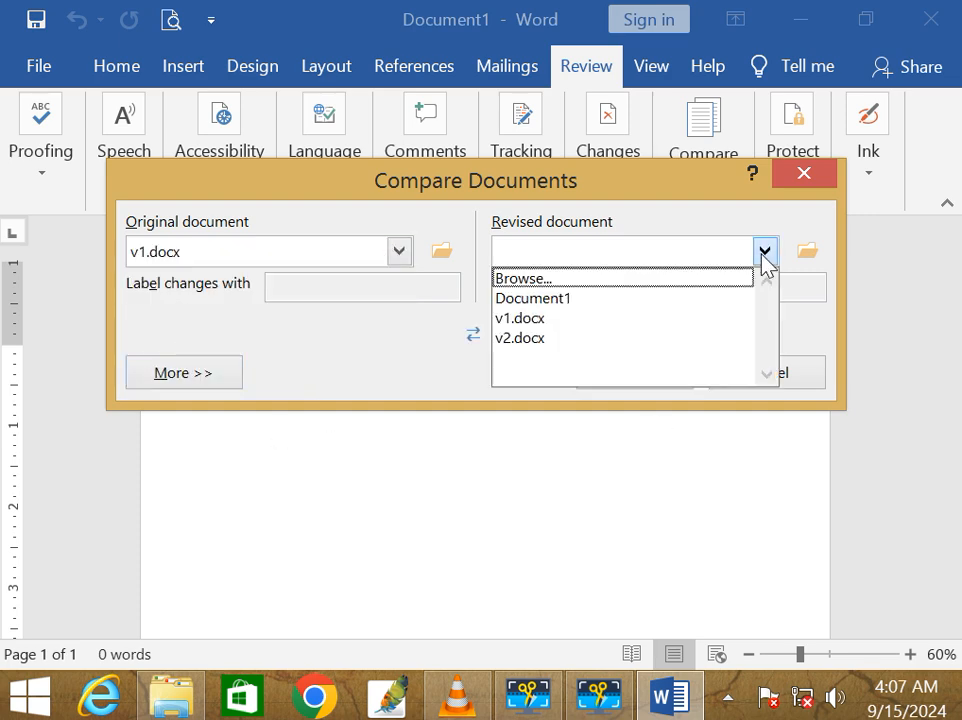
pyautogui.click(532, 340)
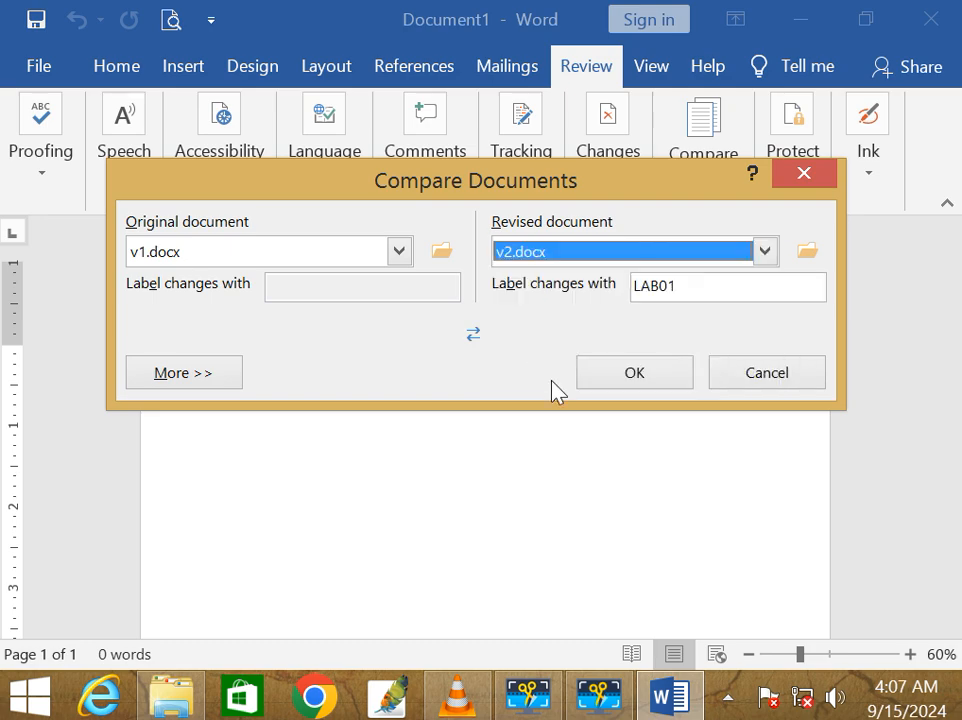
pyautogui.click(627, 380)
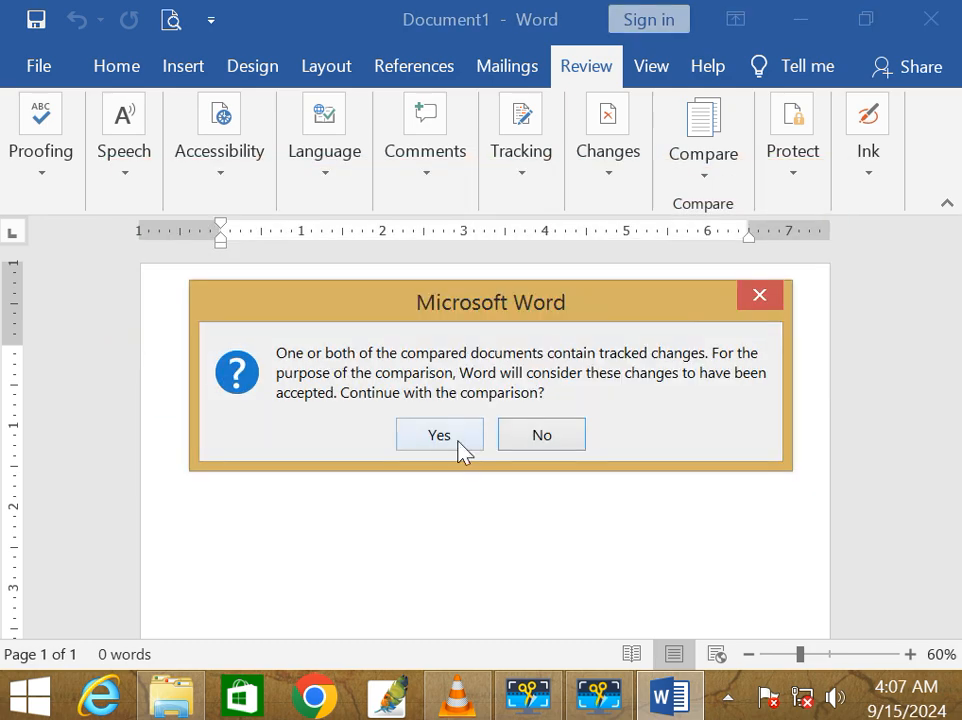
# Step: Continue despite tracked changes, close the Revisions pane and scroll through Compare Result 2
pyautogui.click(457, 443)
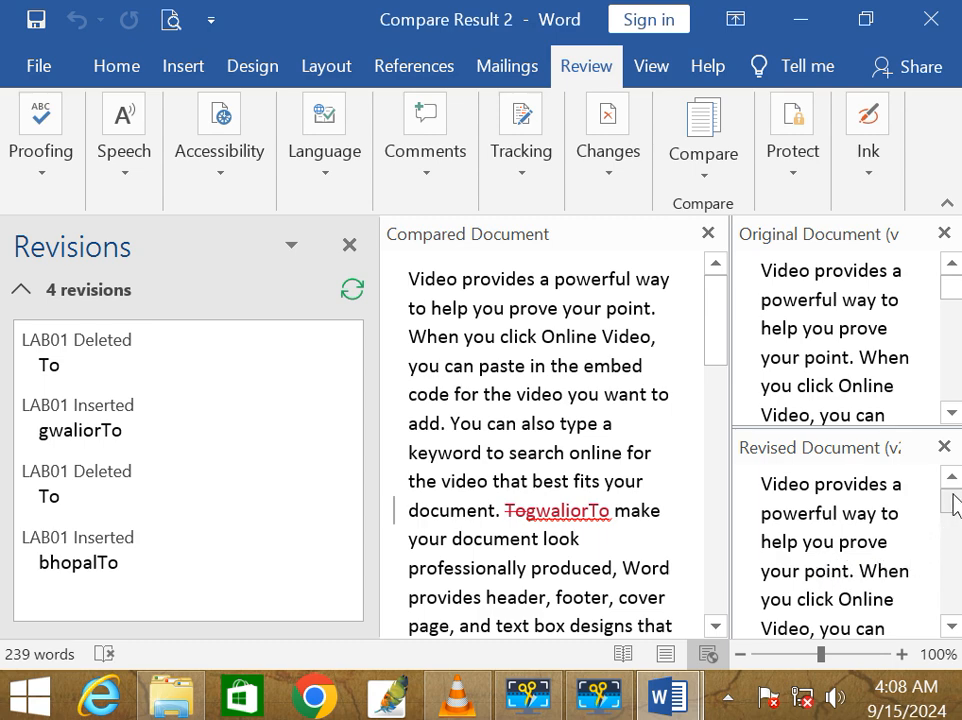
pyautogui.moveTo(953, 503); pyautogui.dragTo(951, 577)
pyautogui.click(349, 245)
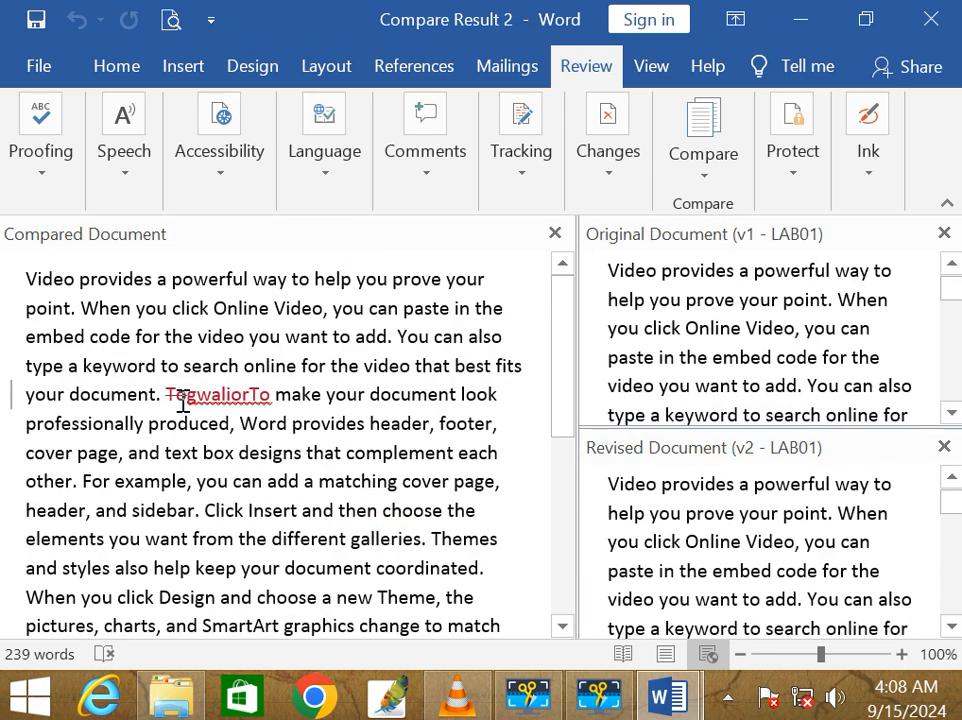
pyautogui.moveTo(198, 405)
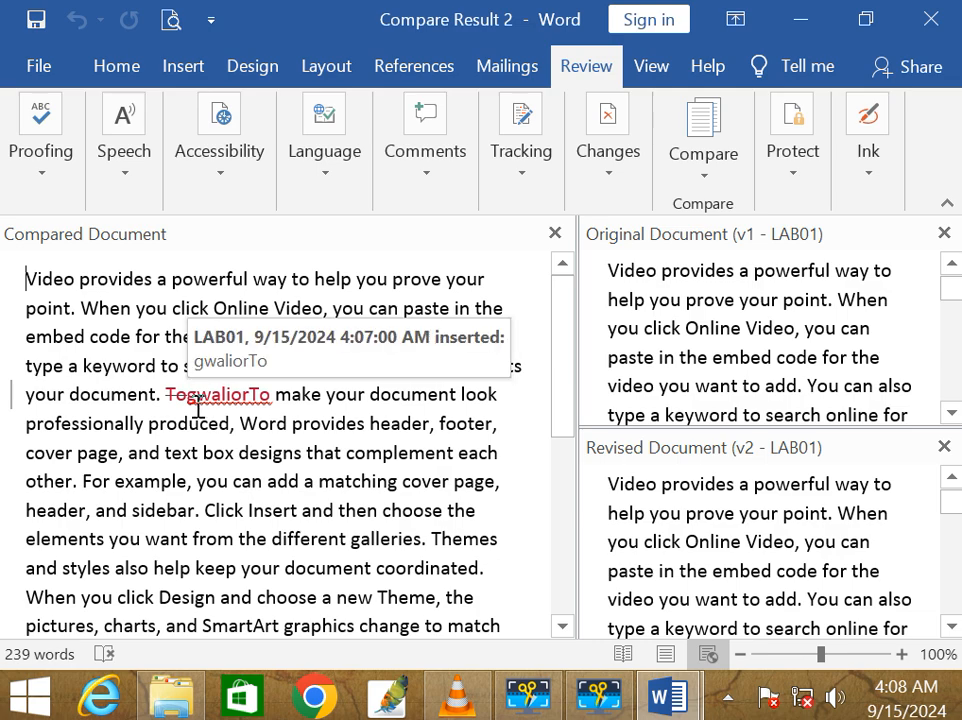
pyautogui.scroll(-5, 218, 405)
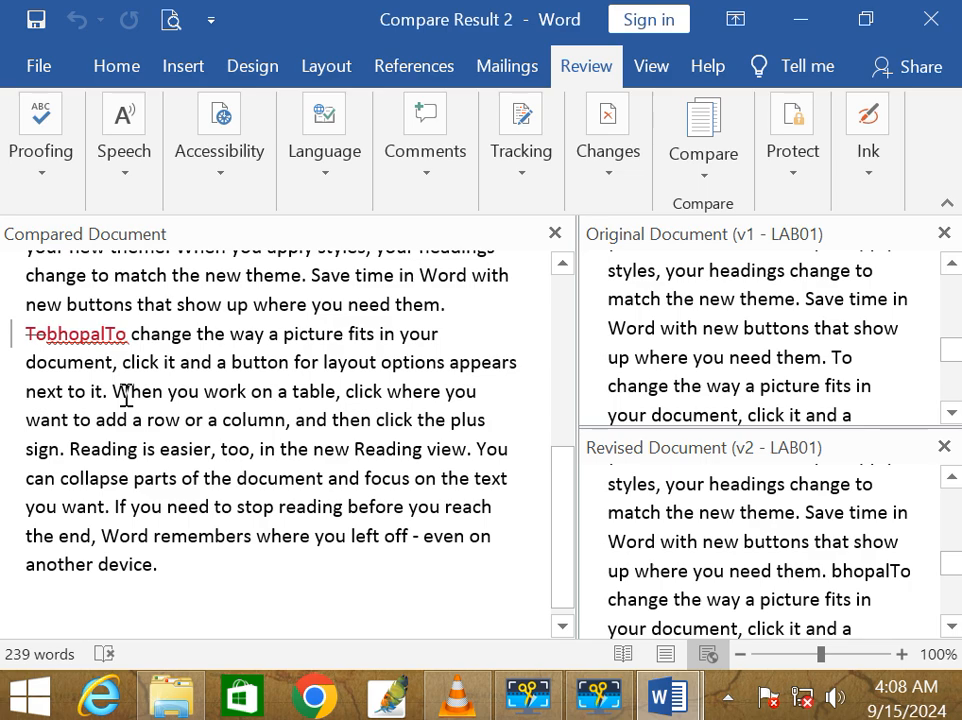
pyautogui.scroll(2, 766, 378)
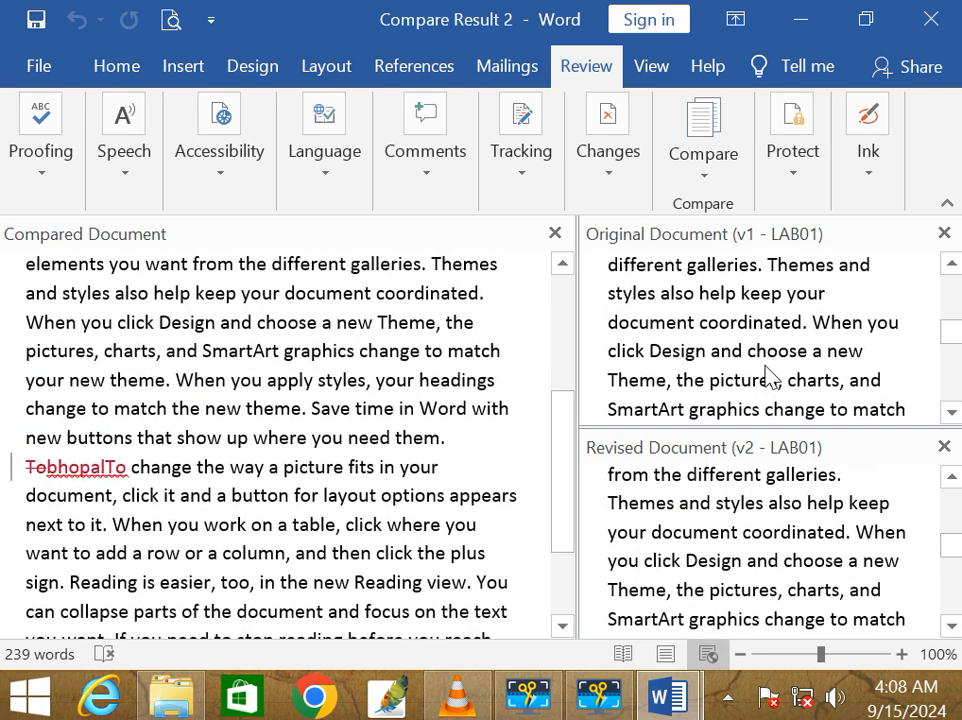
pyautogui.scroll(3, 766, 378)
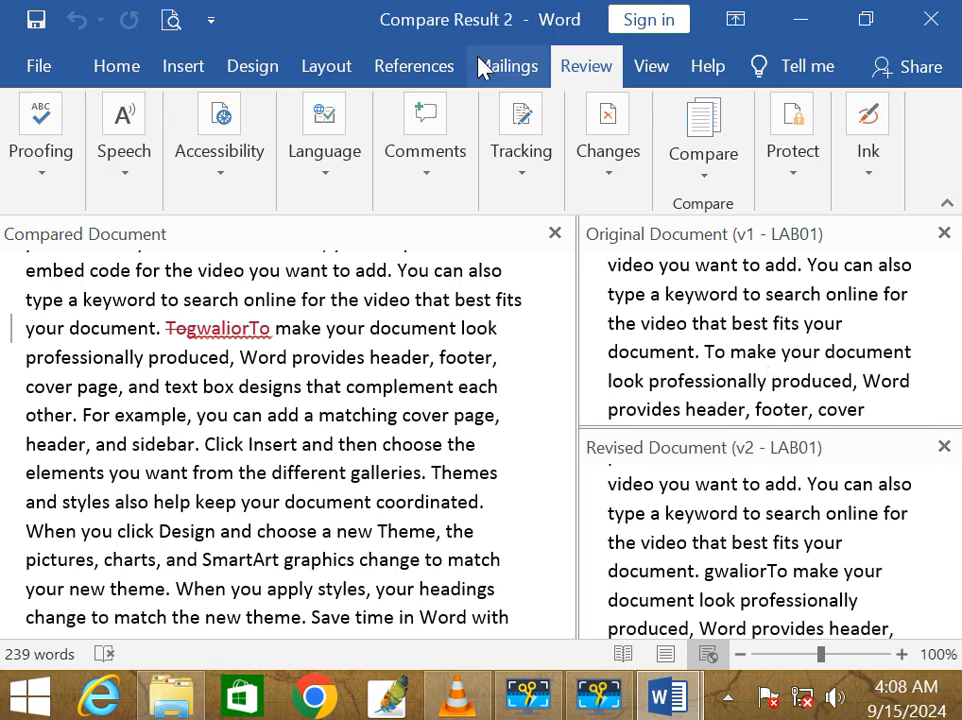
# Step: Accept all tracked changes in the compared document
pyautogui.click(703, 165)
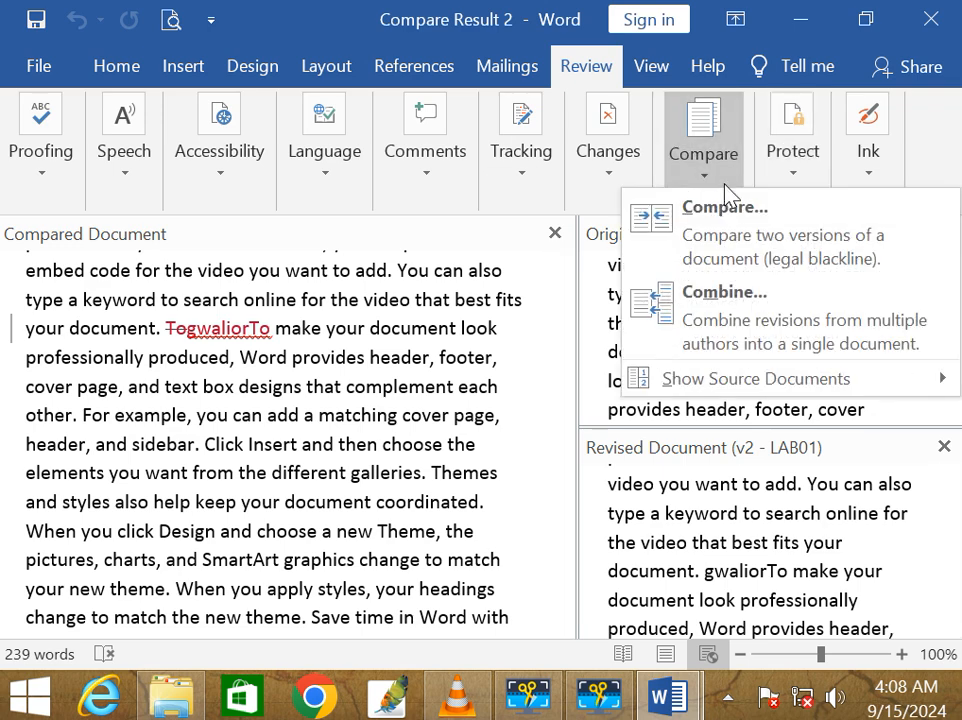
pyautogui.click(614, 160)
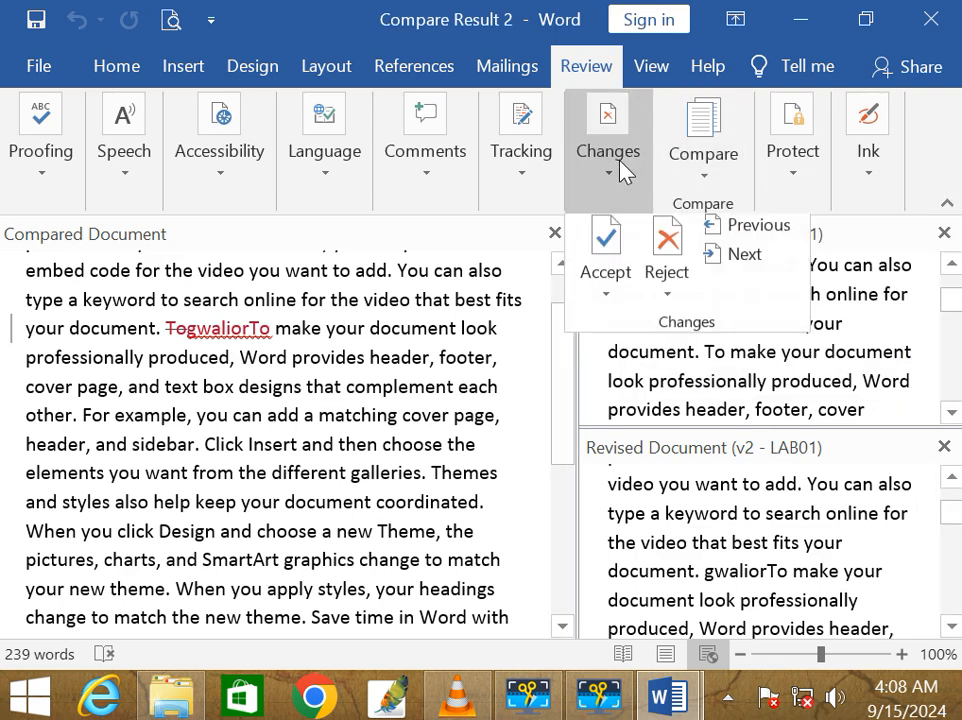
pyautogui.click(612, 254)
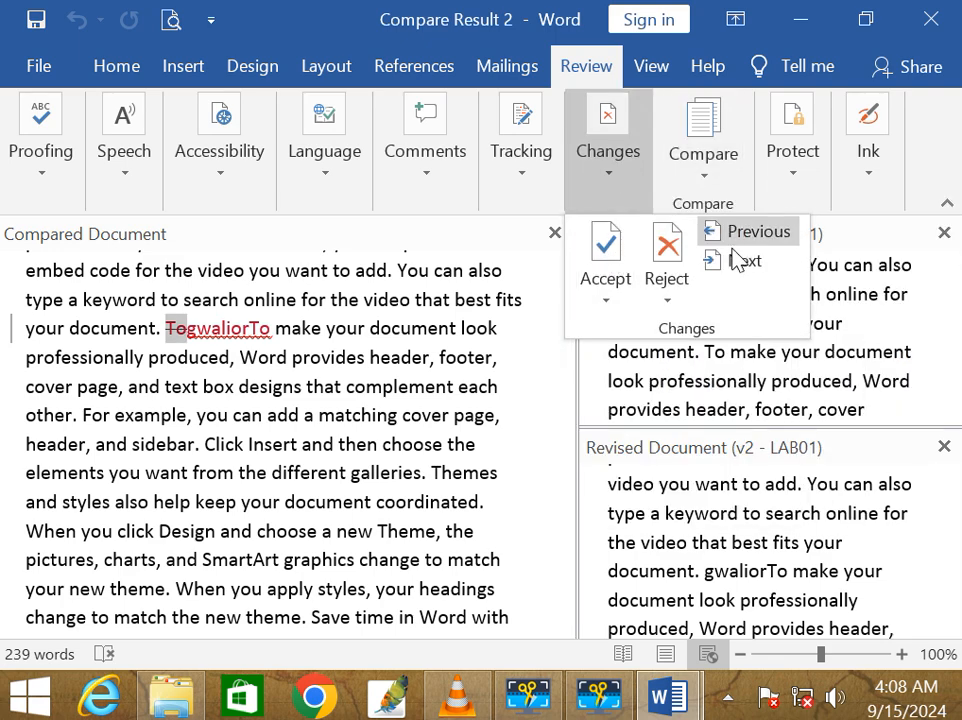
pyautogui.click(612, 304)
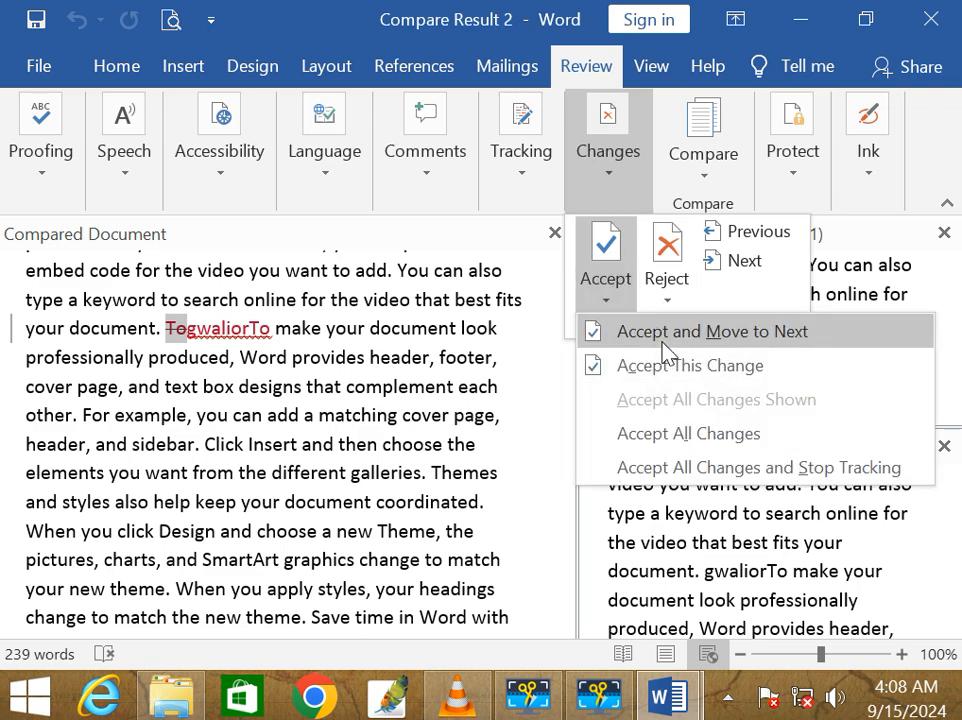
pyautogui.click(667, 437)
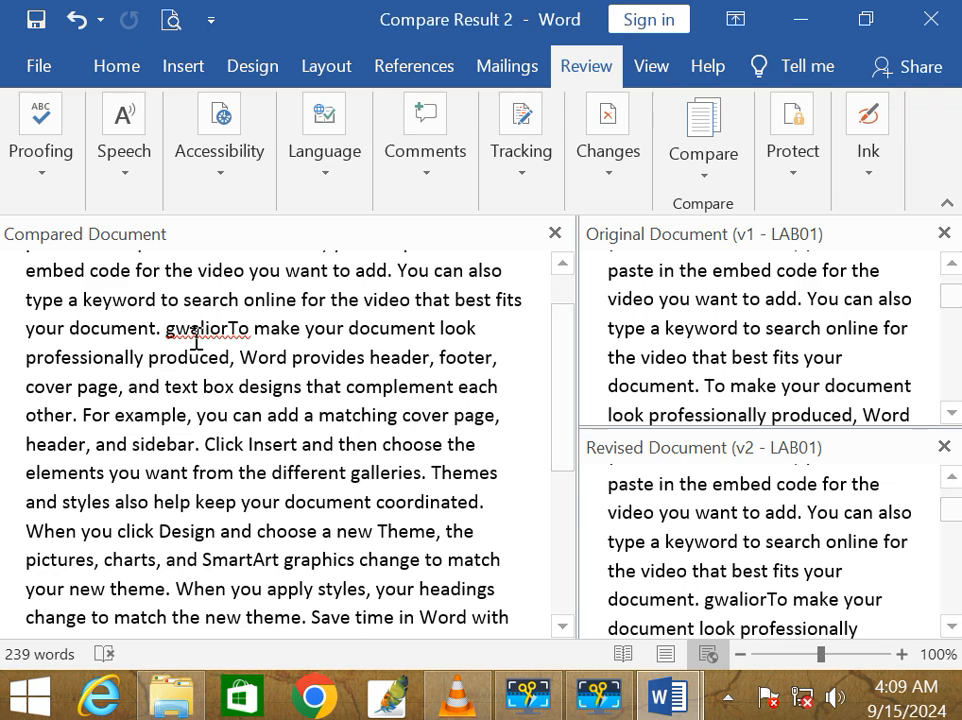
# Step: Open the Reject changes menu and close it without rejecting anything
pyautogui.click(599, 174)
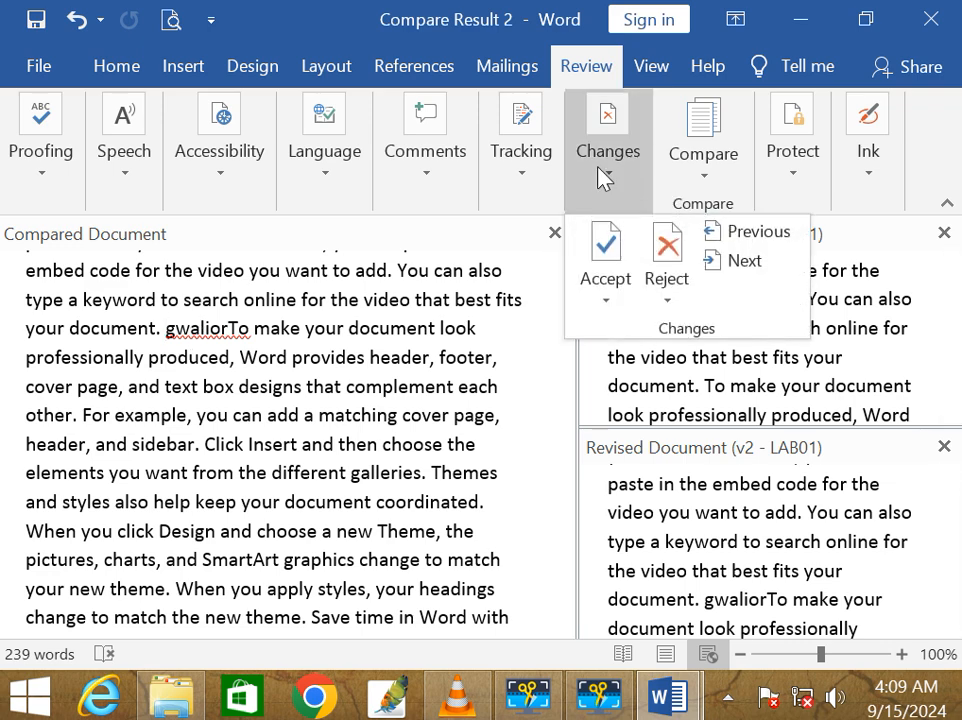
pyautogui.click(666, 305)
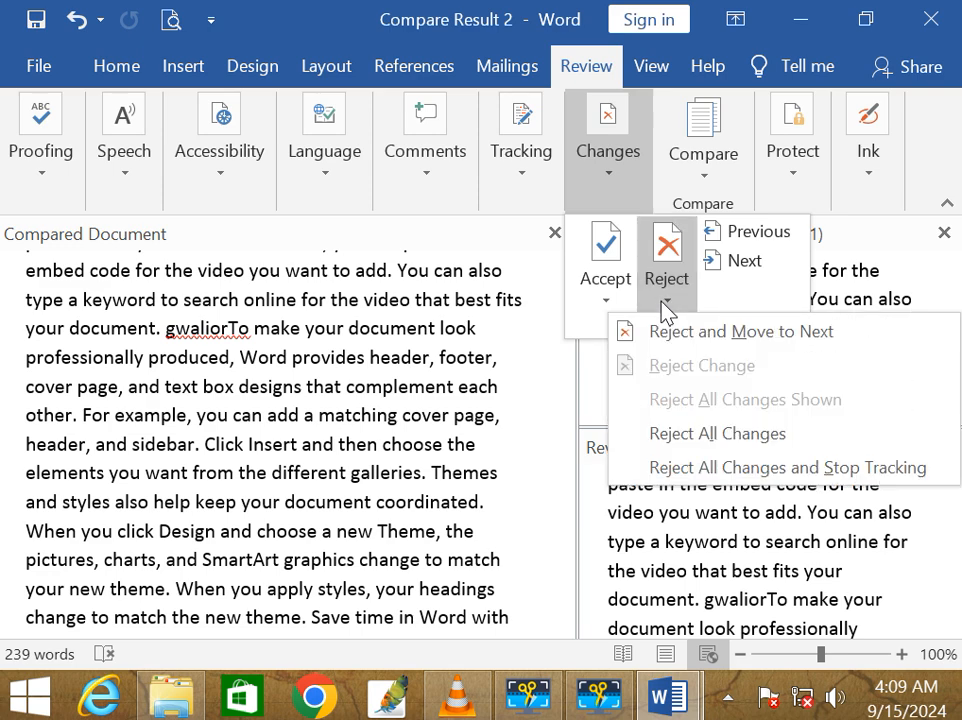
pyautogui.click(440, 402)
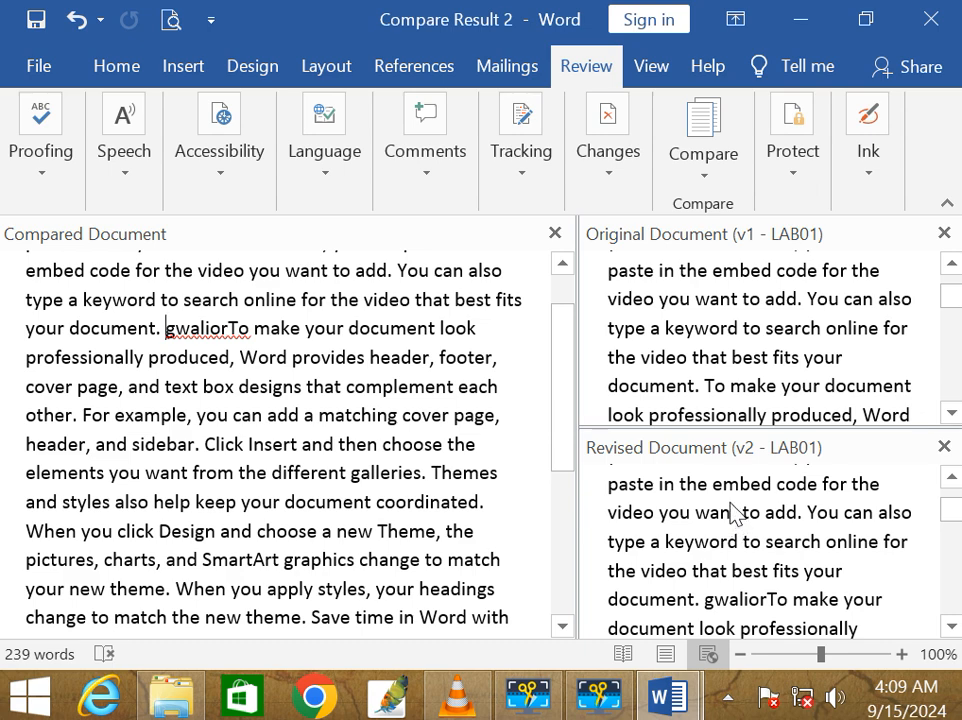
pyautogui.click(703, 178)
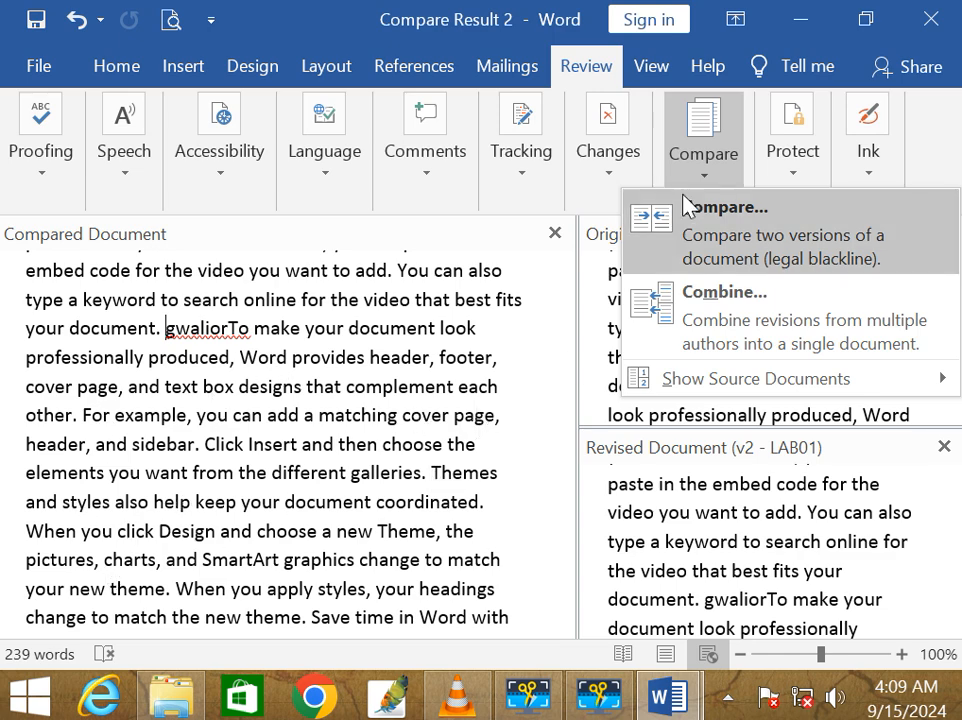
pyautogui.click(700, 315)
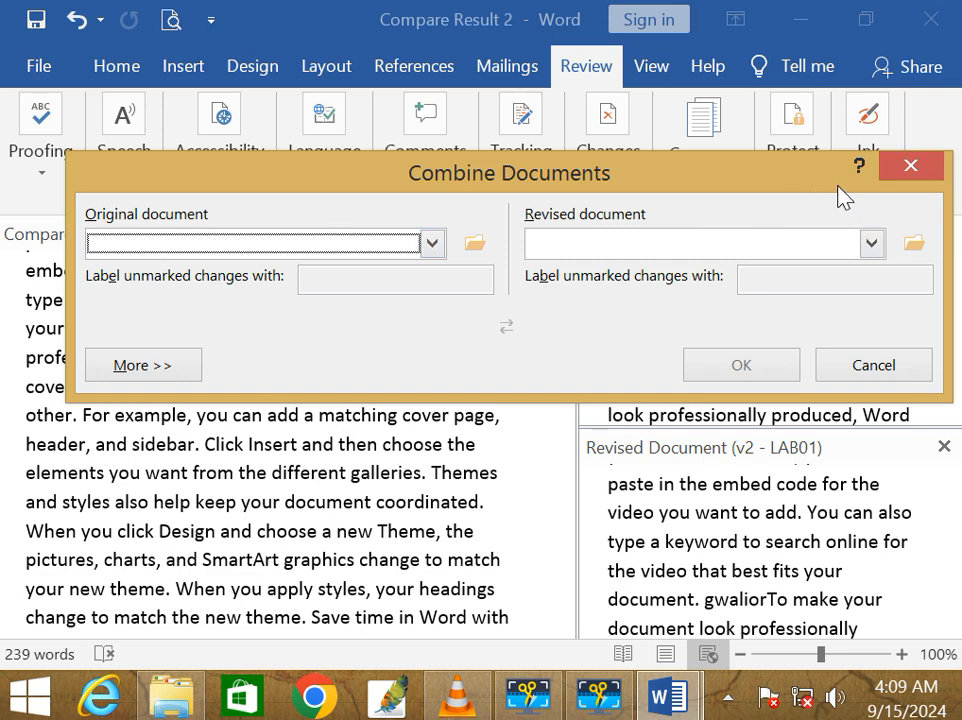
pyautogui.click(840, 365)
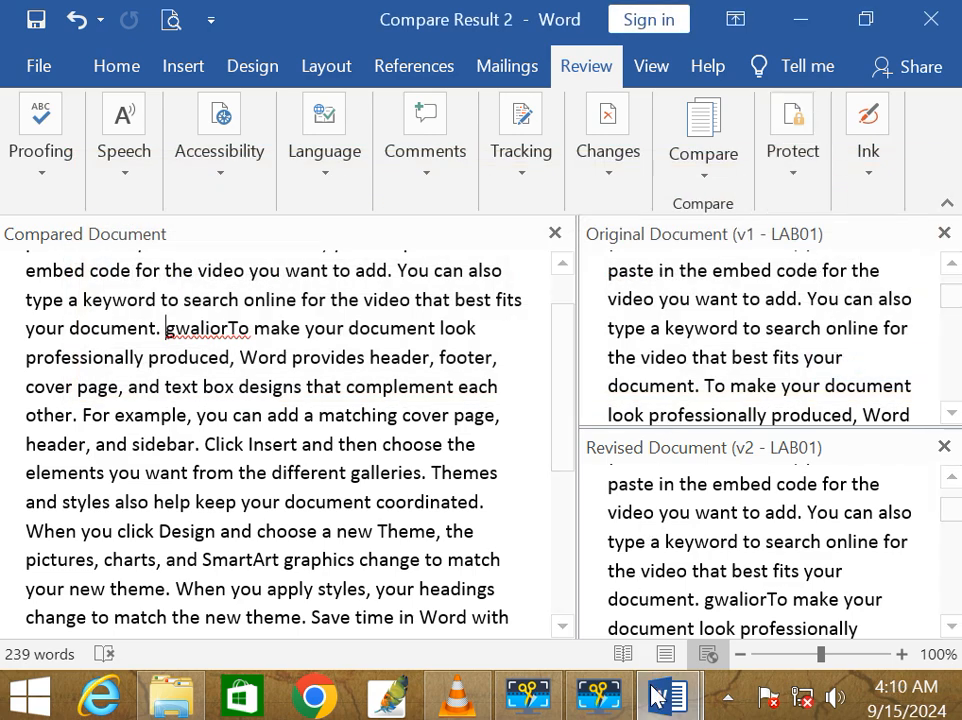
# Step: In Restrict Editing on Document1, enable formatting limits and the 'No changes (Read only)' restriction
pyautogui.moveTo(657, 697)
pyautogui.click(472, 565)
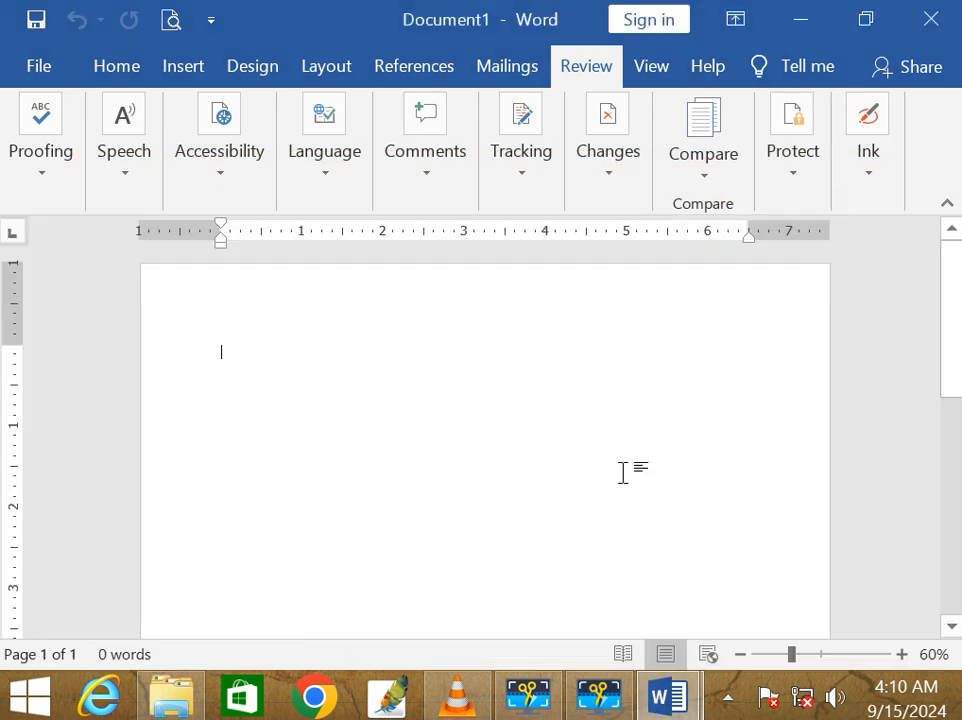
pyautogui.click(795, 182)
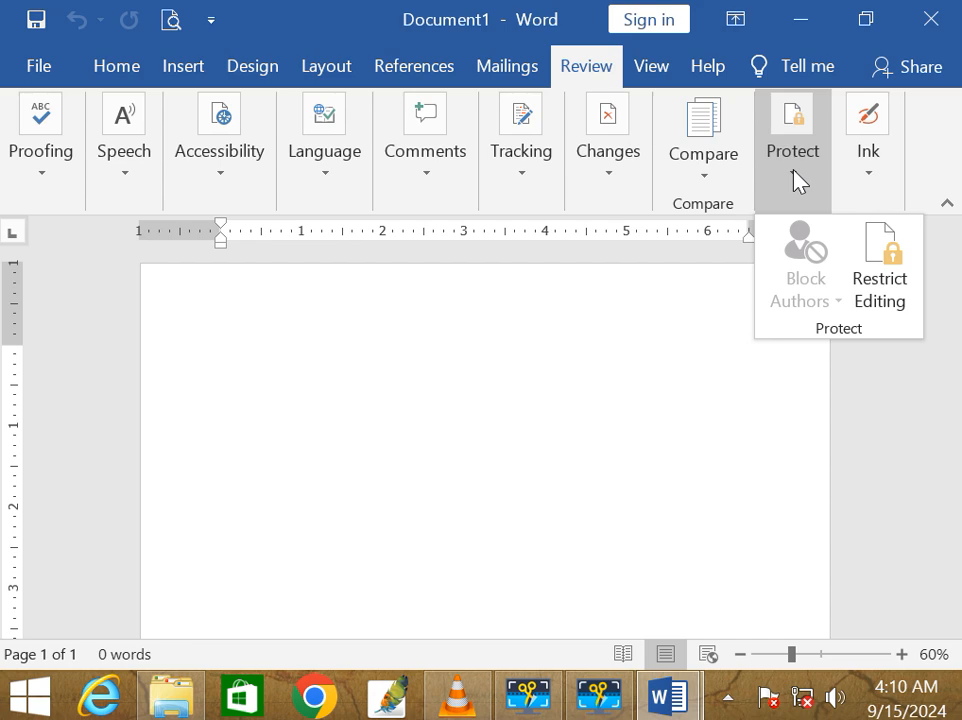
pyautogui.click(881, 284)
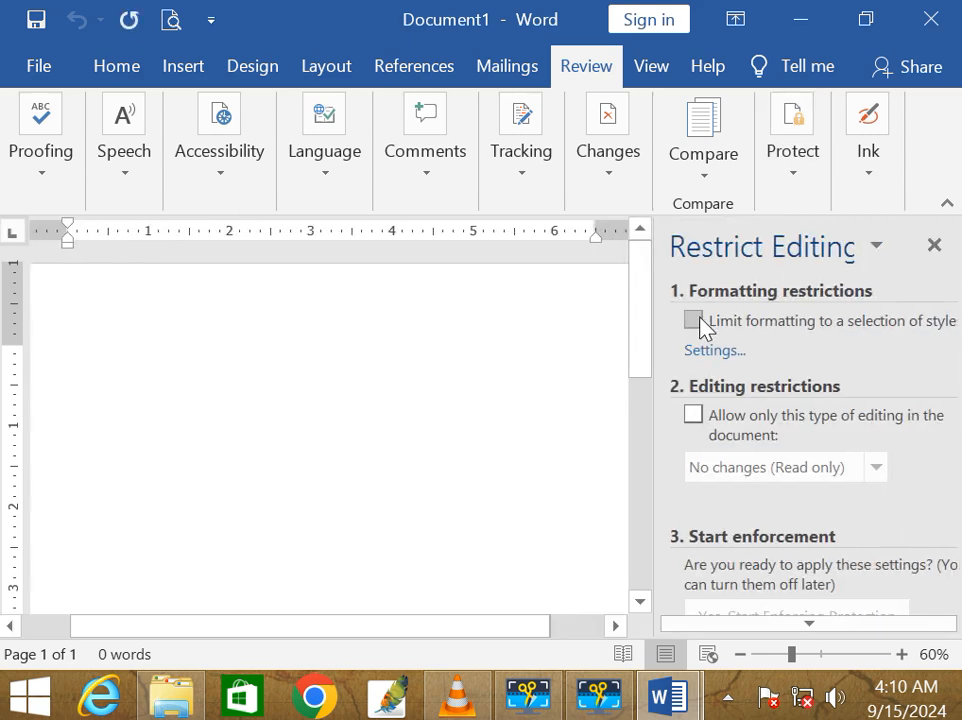
pyautogui.click(694, 321)
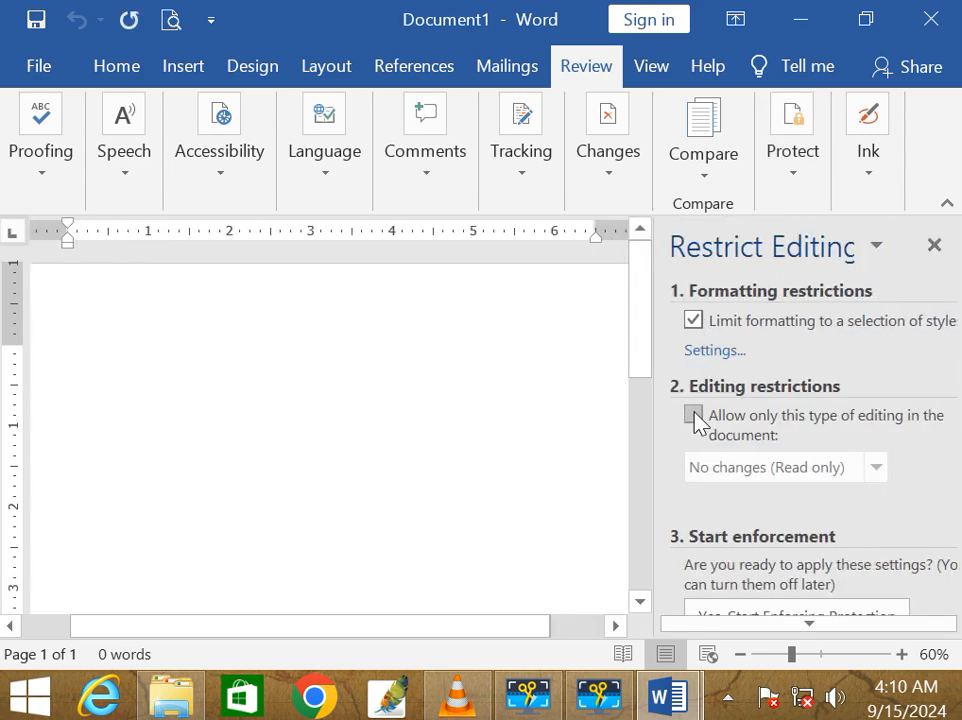
pyautogui.click(694, 416)
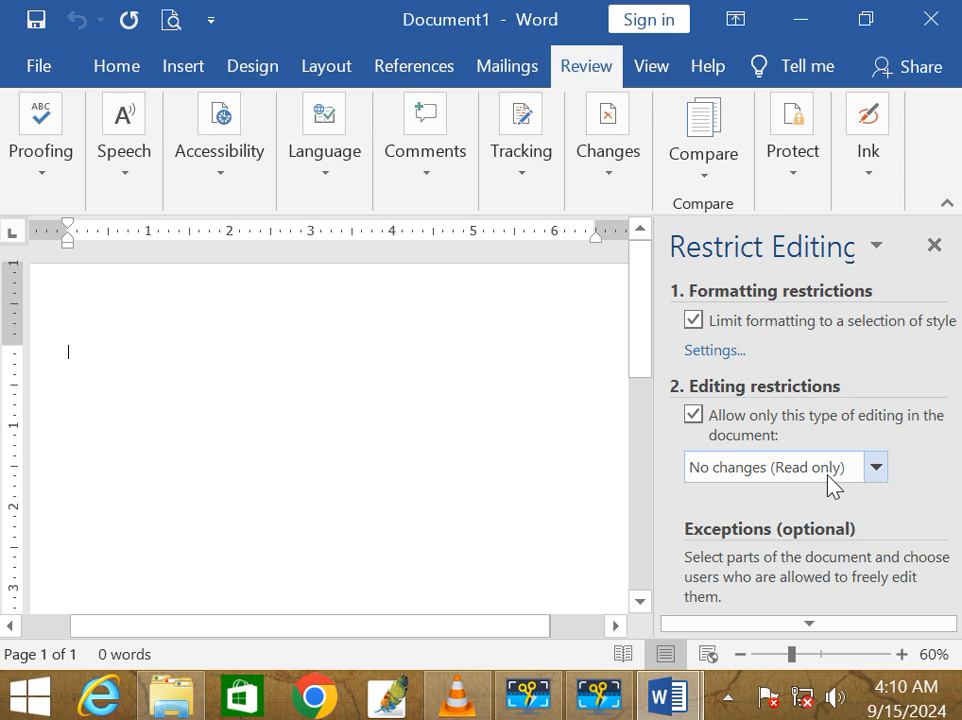
pyautogui.scroll(-3, 829, 476)
pyautogui.scroll(1, 946, 430)
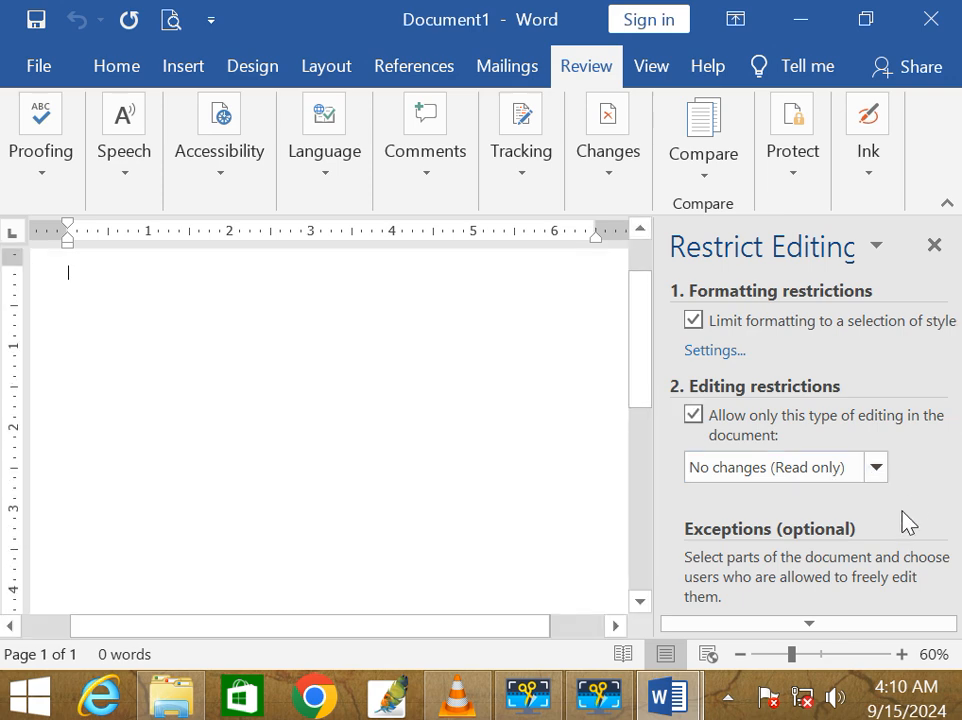
pyautogui.click(834, 626)
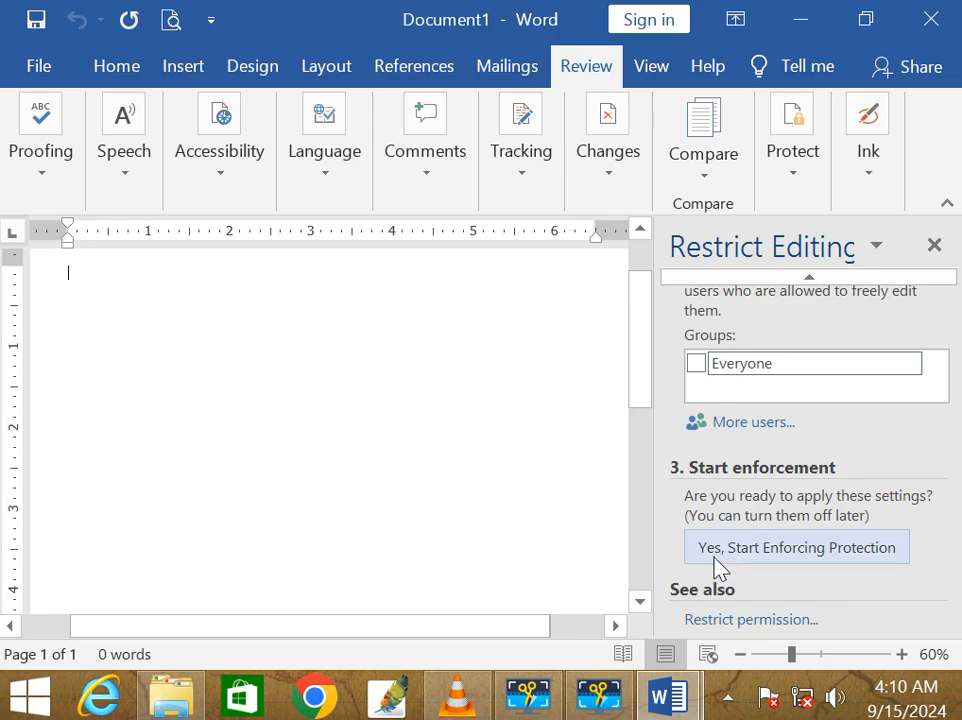
# Step: Start enforcing protection with a confirmed password, then test that typing is blocked
pyautogui.click(788, 562)
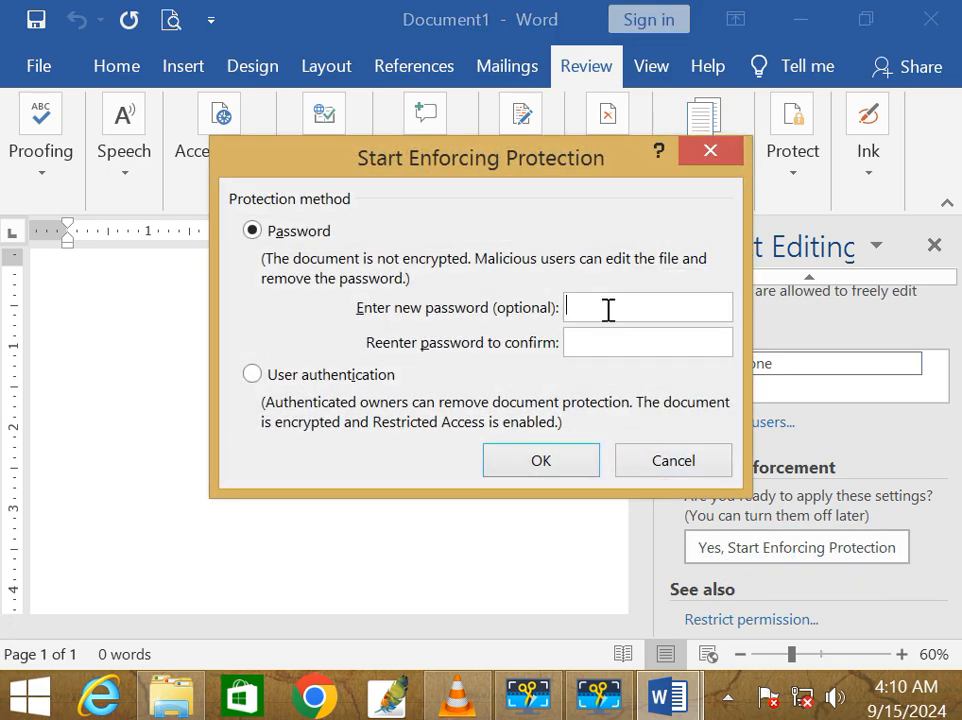
pyautogui.write('123')
pyautogui.press('Tab')
pyautogui.write('123')
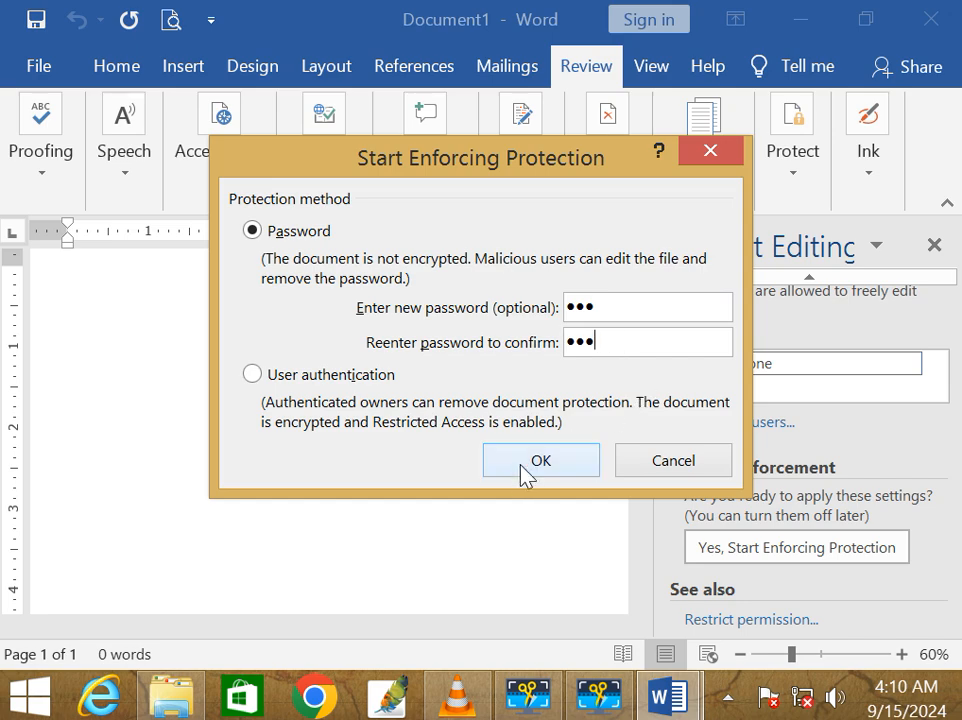
pyautogui.click(521, 467)
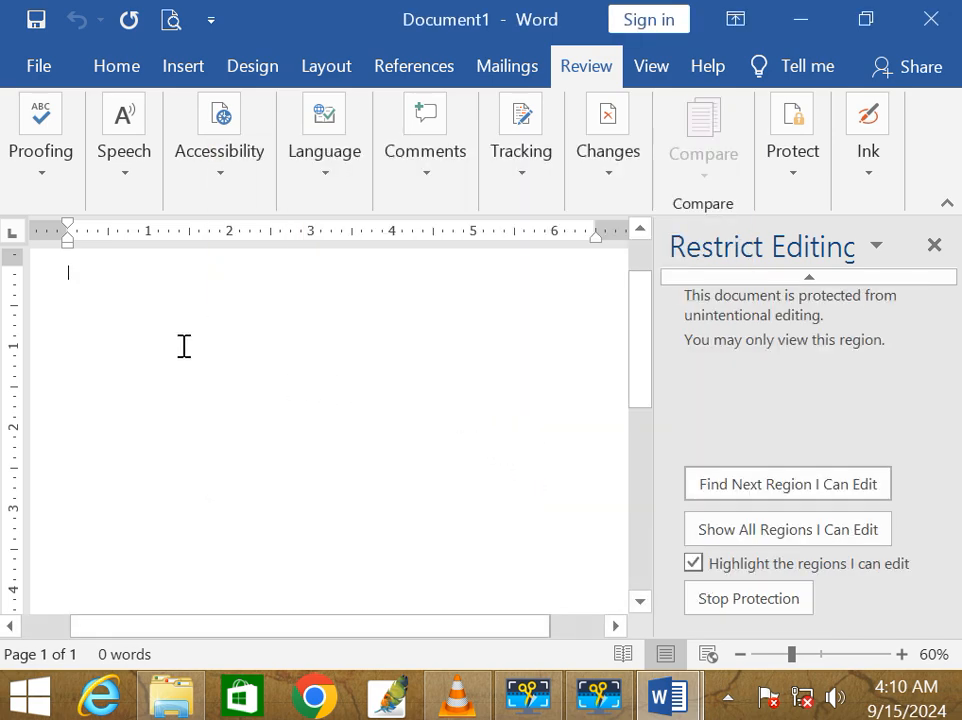
pyautogui.press('a')
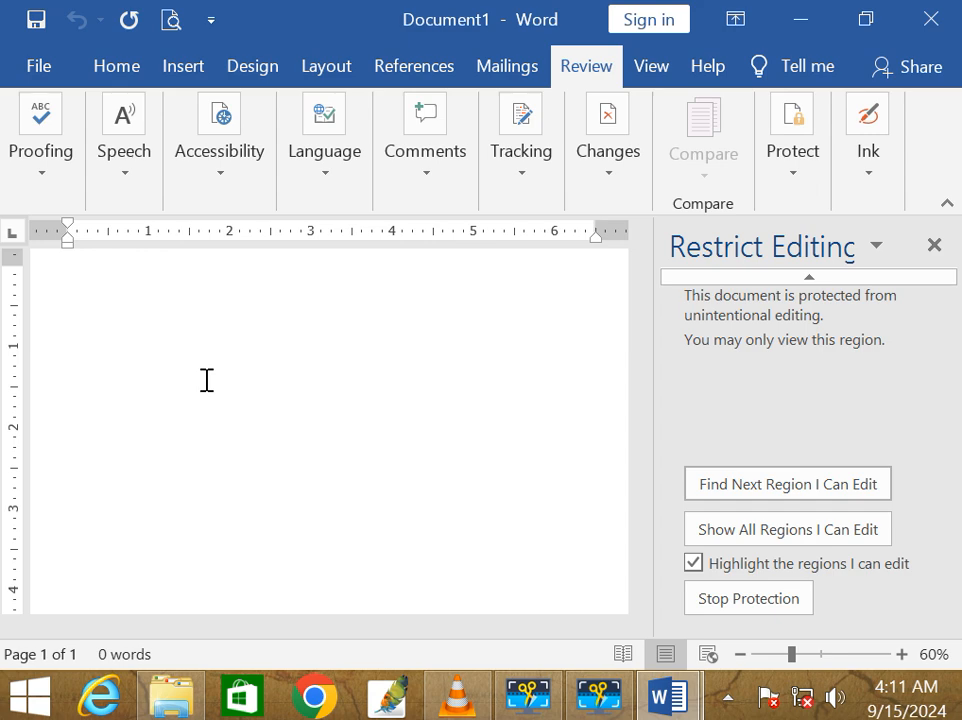
# Step: Stop protection by entering the document password, then close the Restrict Editing pane
pyautogui.click(759, 600)
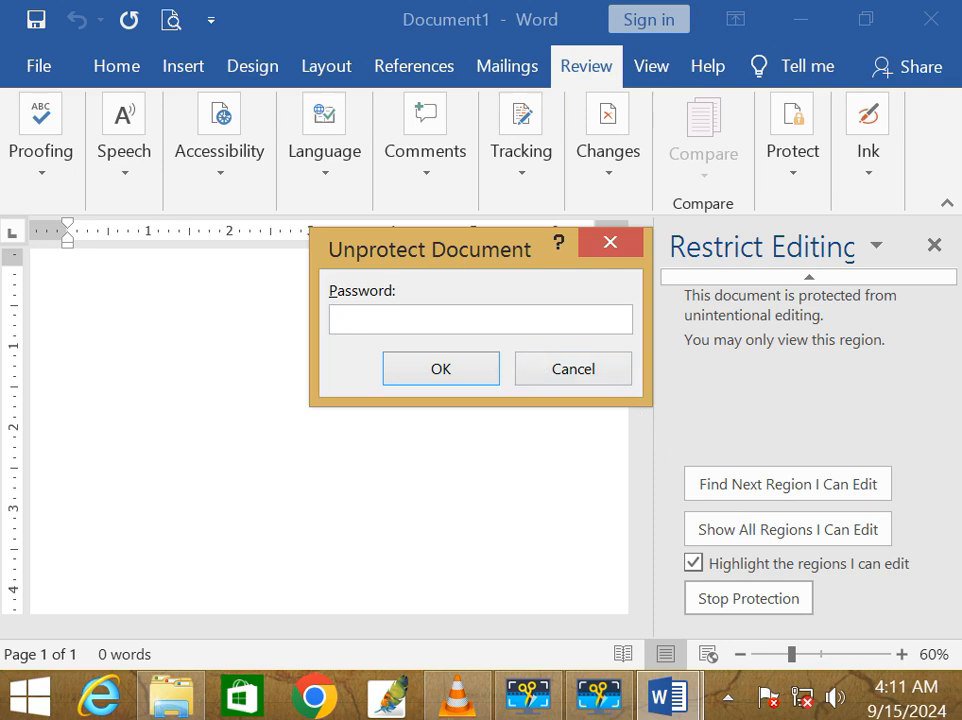
pyautogui.write('••••')
pyautogui.press('BackSpace')
pyautogui.press('BackSpace')
pyautogui.press('BackSpace')
pyautogui.press('BackSpace')
pyautogui.write('••••')
pyautogui.press('BackSpace')
pyautogui.press('BackSpace')
pyautogui.press('BackSpace')
pyautogui.press('BackSpace')
pyautogui.write('•••')
pyautogui.press('Return')
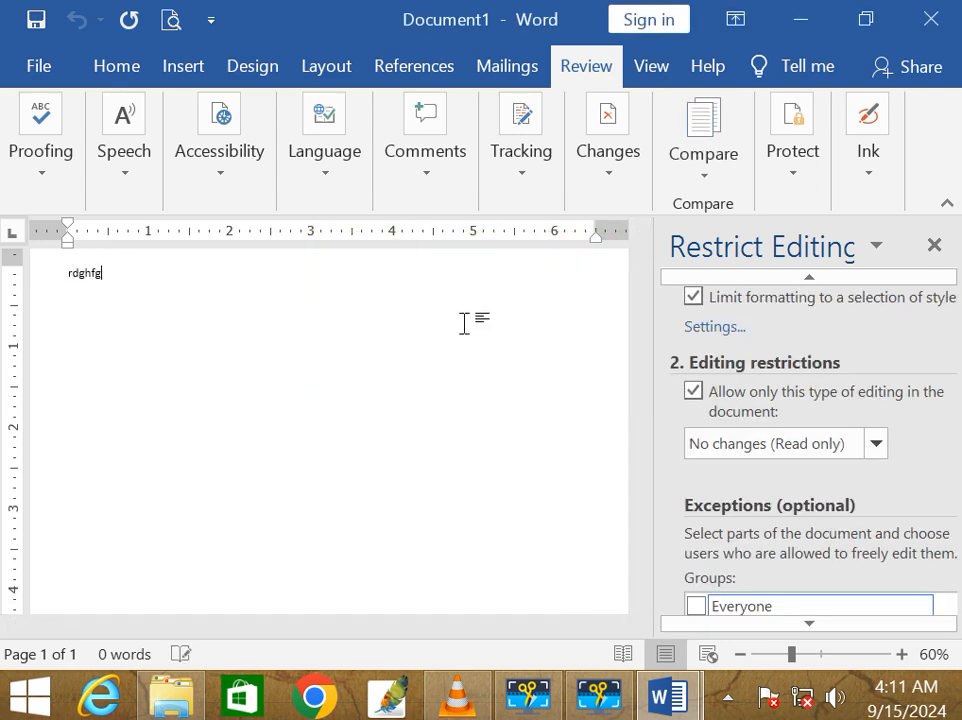
pyautogui.click(934, 245)
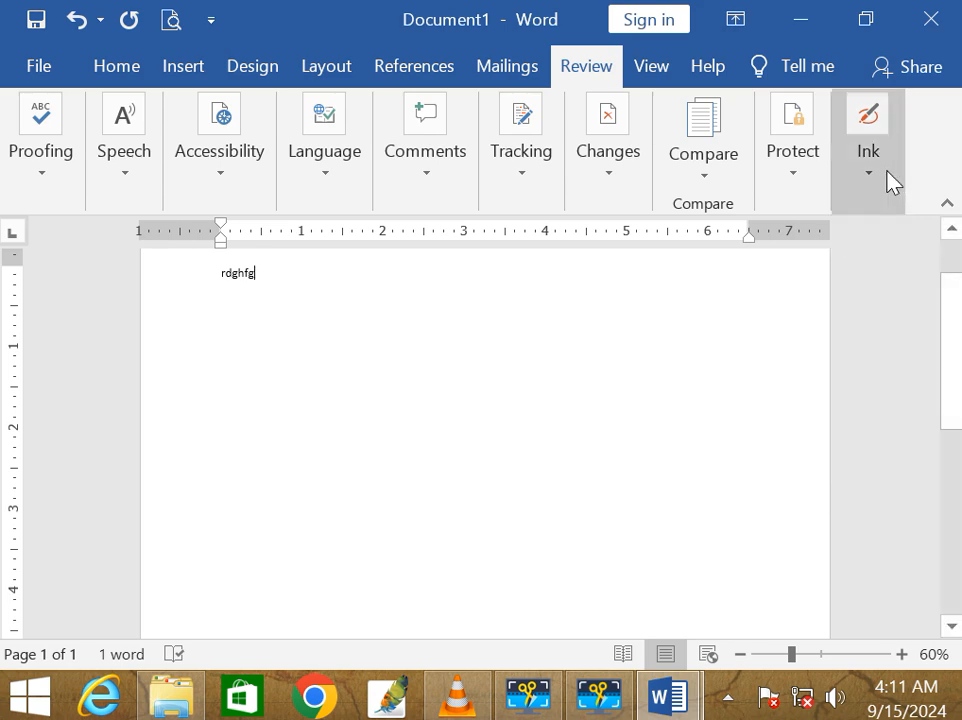
# Step: Open and dismiss the Ink options dropdown without changing anything
pyautogui.click(868, 125)
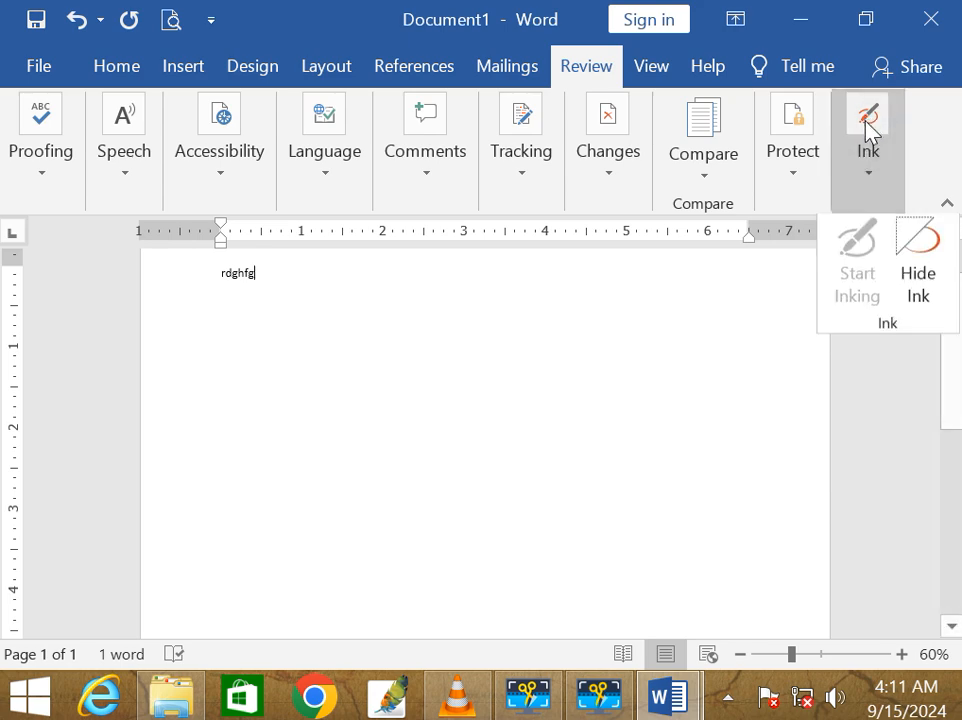
pyautogui.click(869, 176)
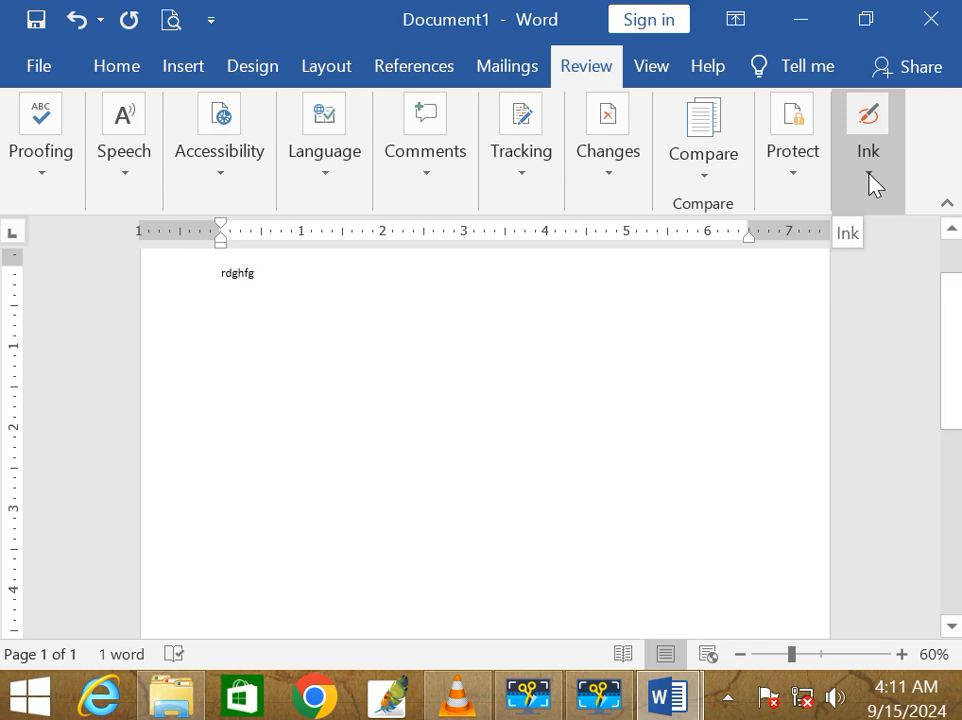
pyautogui.click(870, 180)
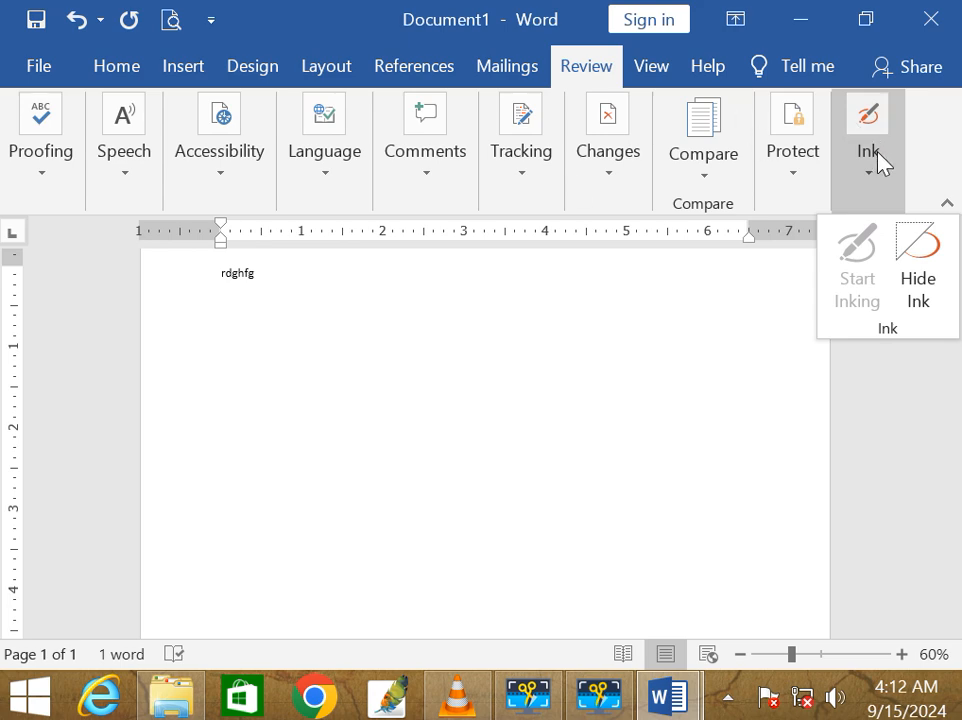
pyautogui.click(885, 197)
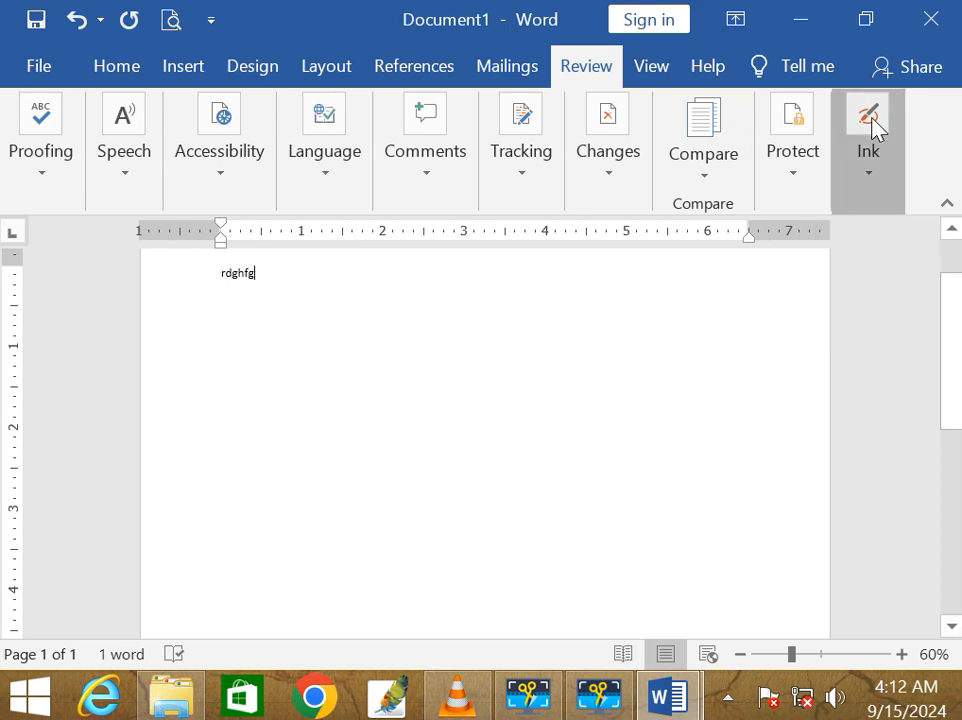
# Step: Delete the stray word 'rdghfg' to leave an empty page, then show the Mailings ribbon
pyautogui.tripleClick(243, 333)
pyautogui.click(262, 380)
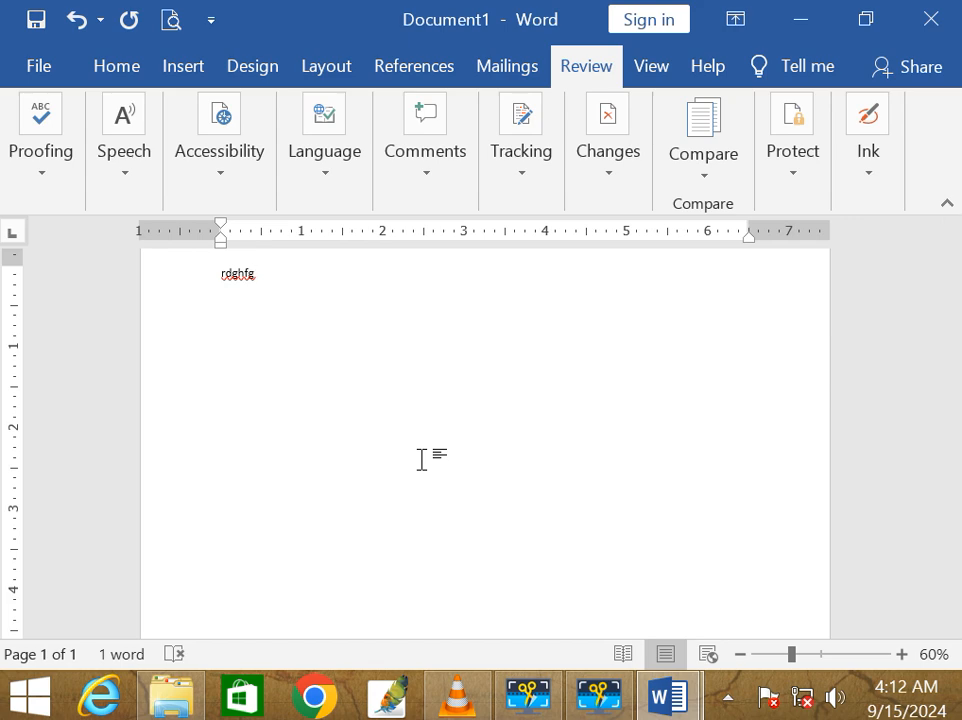
pyautogui.hotkey('ctrl', 'a')
pyautogui.press('BackSpace')
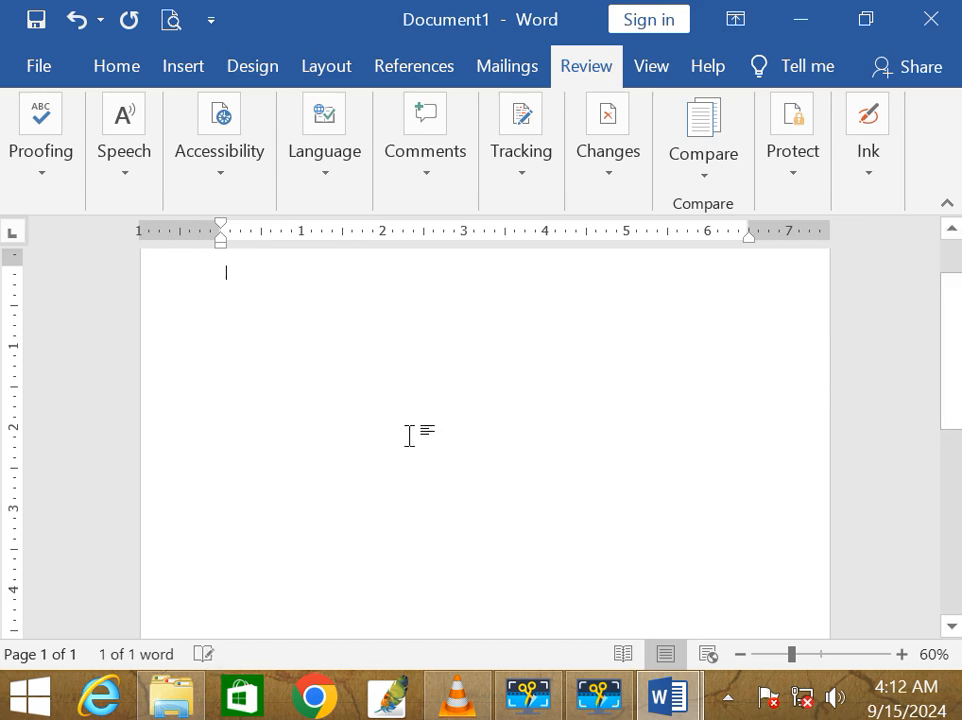
pyautogui.click(505, 69)
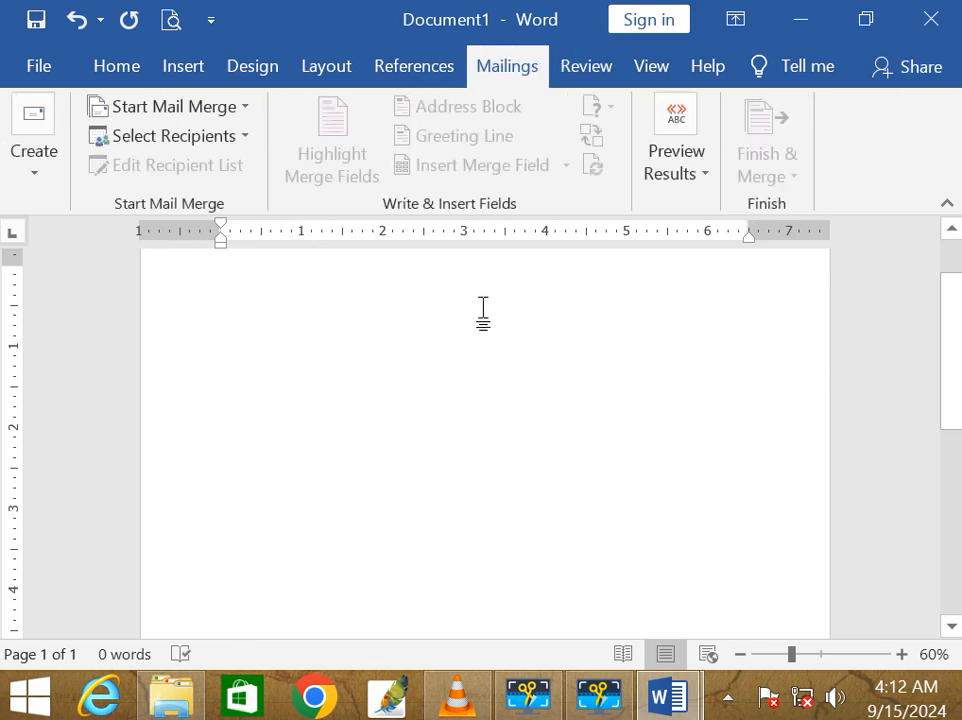
# Step: Scroll through the blank Document1, then bring up the Insert ribbon
pyautogui.keyDown('ctrl'); pyautogui.scroll(5, 501, 300); pyautogui.keyUp('ctrl')
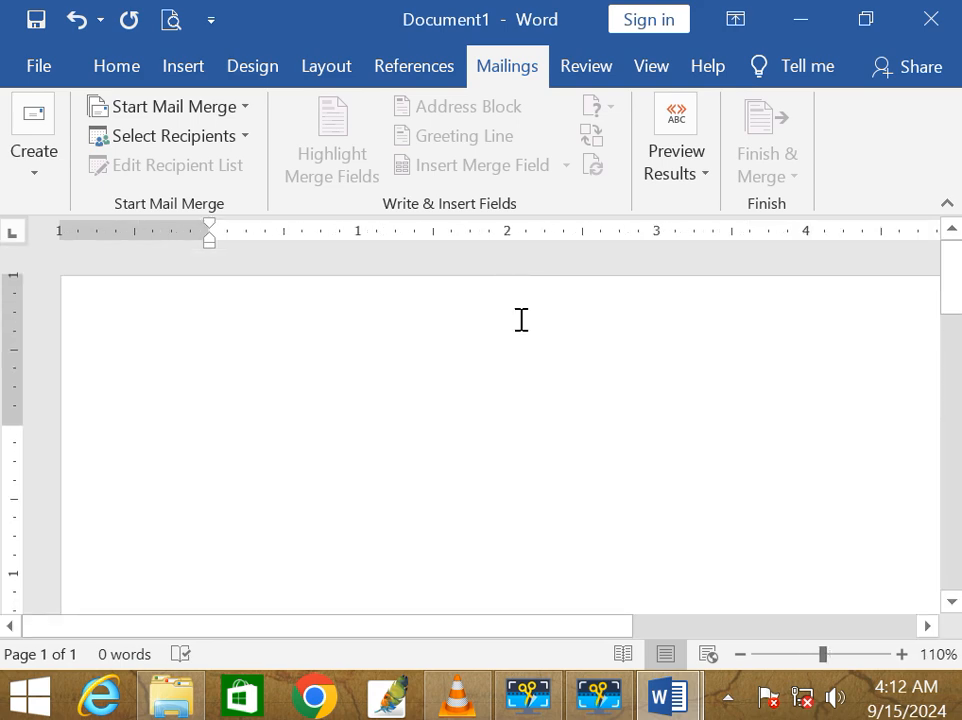
pyautogui.keyDown('ctrl'); pyautogui.scroll(-1, 521, 319); pyautogui.keyUp('ctrl')
pyautogui.keyDown('ctrl'); pyautogui.scroll(-3, 521, 319); pyautogui.keyUp('ctrl')
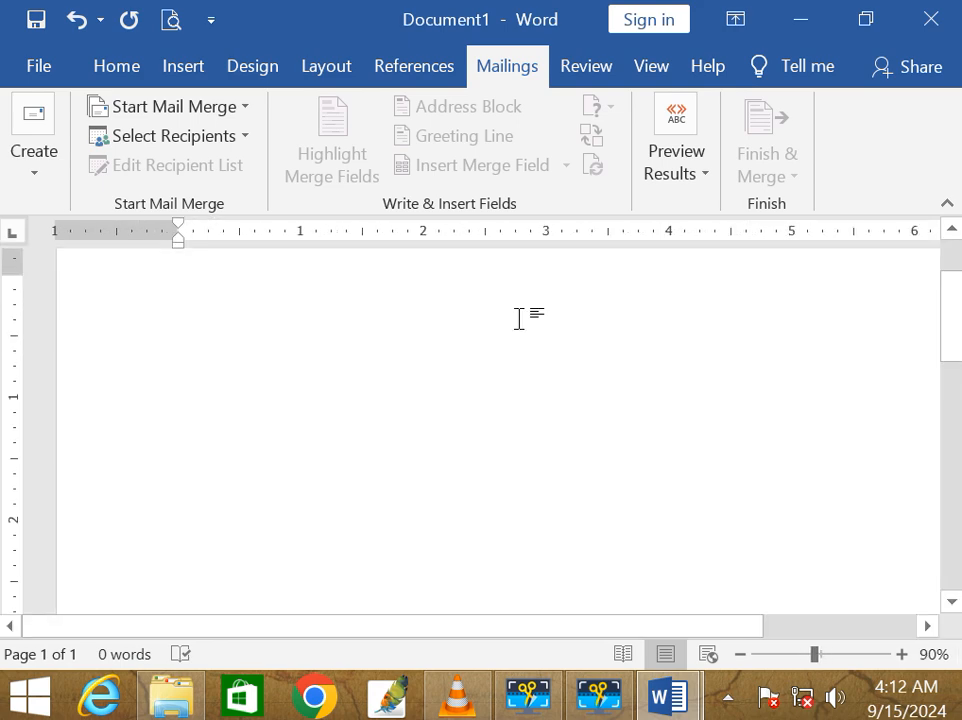
pyautogui.keyDown('ctrl'); pyautogui.scroll(-2, 519, 318); pyautogui.keyUp('ctrl')
pyautogui.keyDown('ctrl'); pyautogui.scroll(2, 519, 318); pyautogui.keyUp('ctrl')
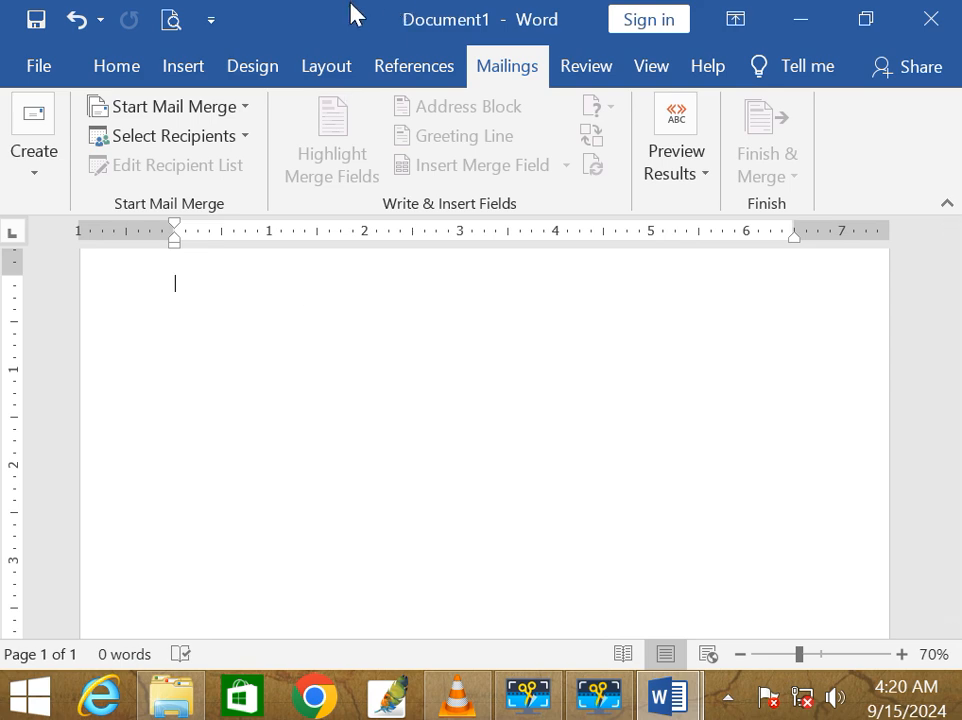
pyautogui.click(183, 72)
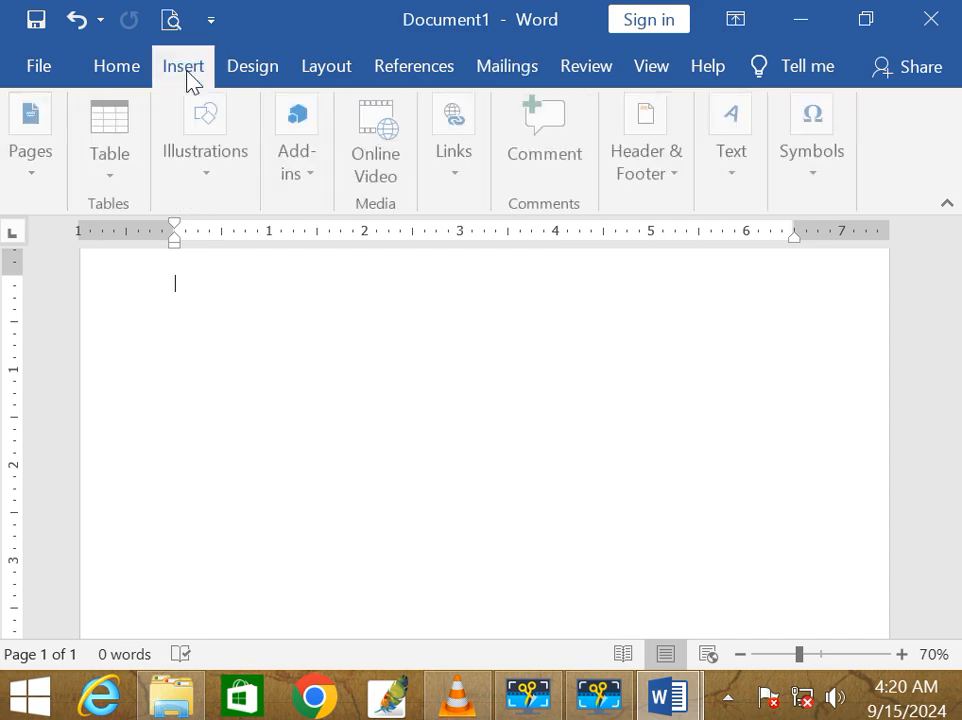
# Step: Insert an empty 4-column by 3-row table at the top of the page
pyautogui.click(114, 167)
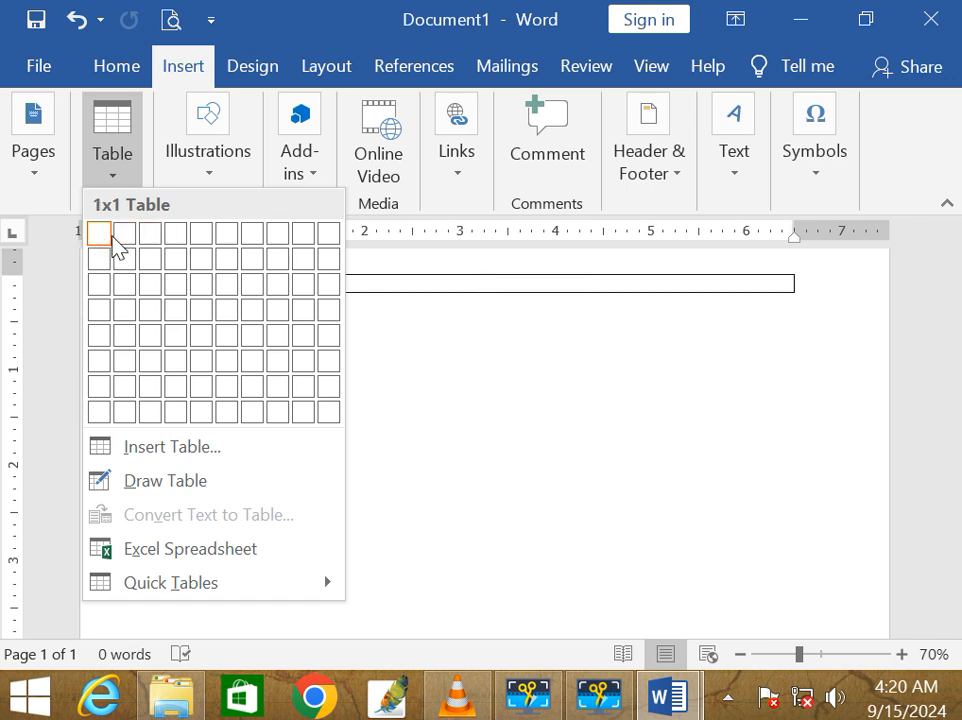
pyautogui.click(172, 285)
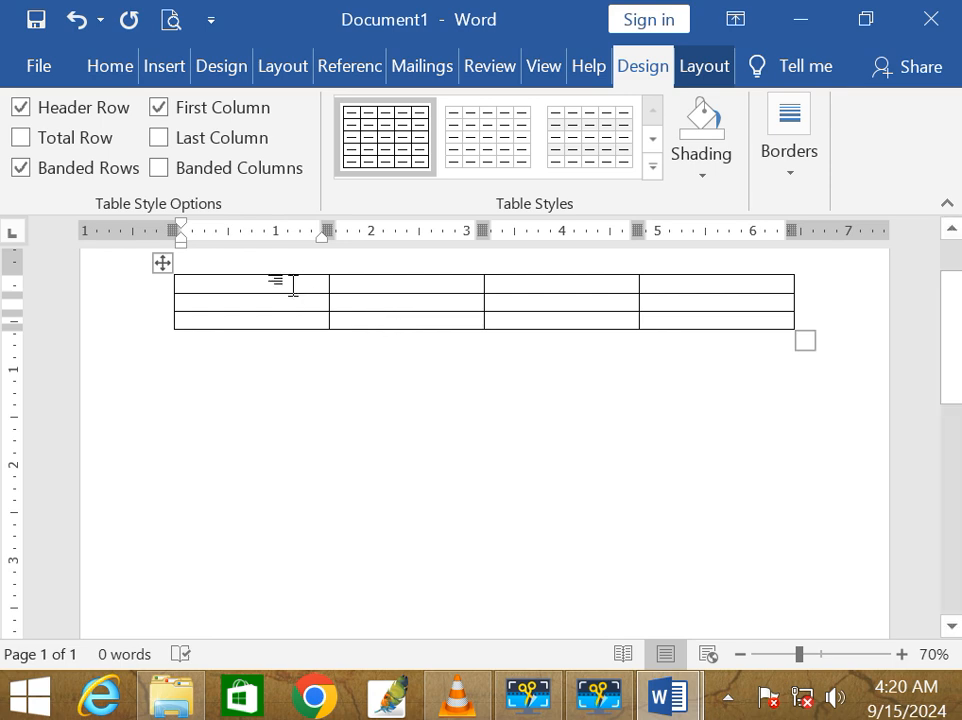
# Step: Enter the headers name, address, contact and email in the table's first row
pyautogui.write('name')
pyautogui.press('Tab')
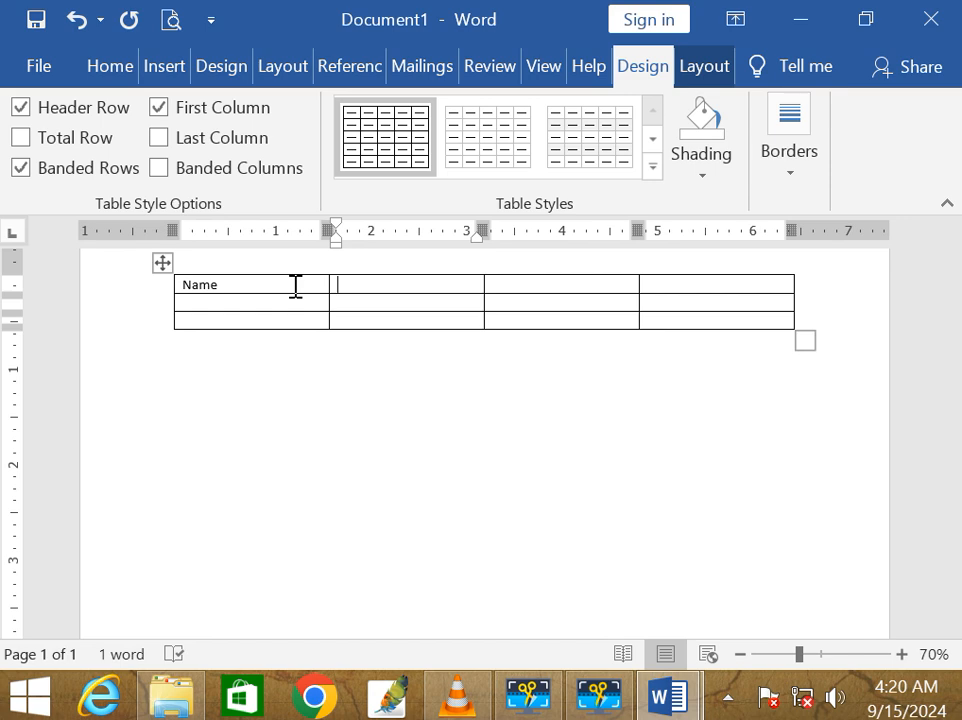
pyautogui.write('address')
pyautogui.press('Tab')
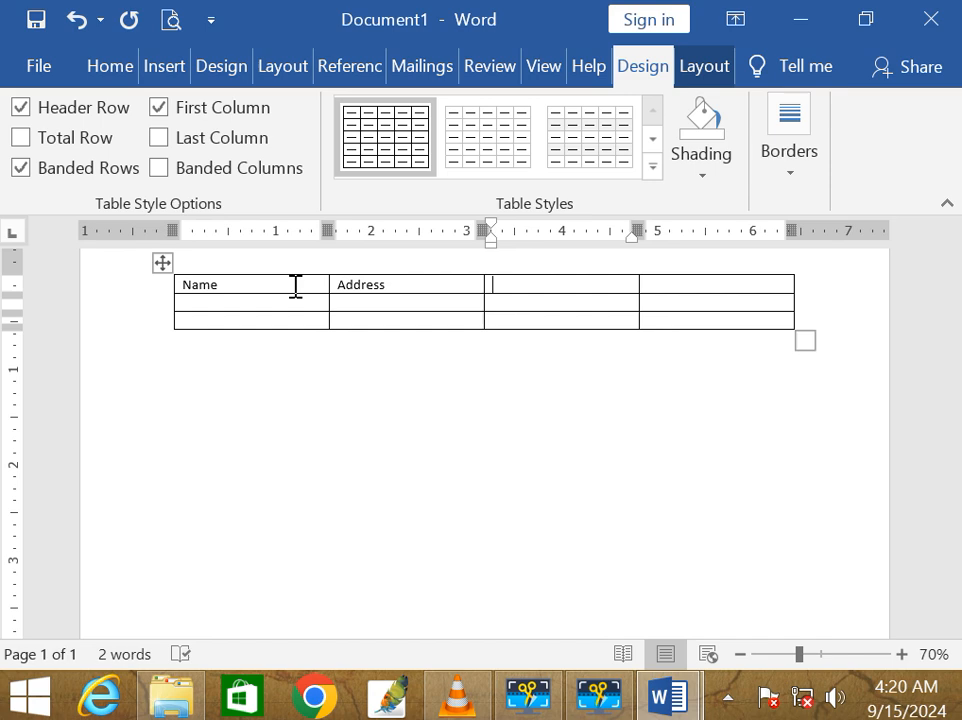
pyautogui.write('mobn')
pyautogui.press('BackSpace')
pyautogui.press('BackSpace')
pyautogui.press('BackSpace')
pyautogui.press('BackSpace')
pyautogui.write('contact')
pyautogui.press('Tab')
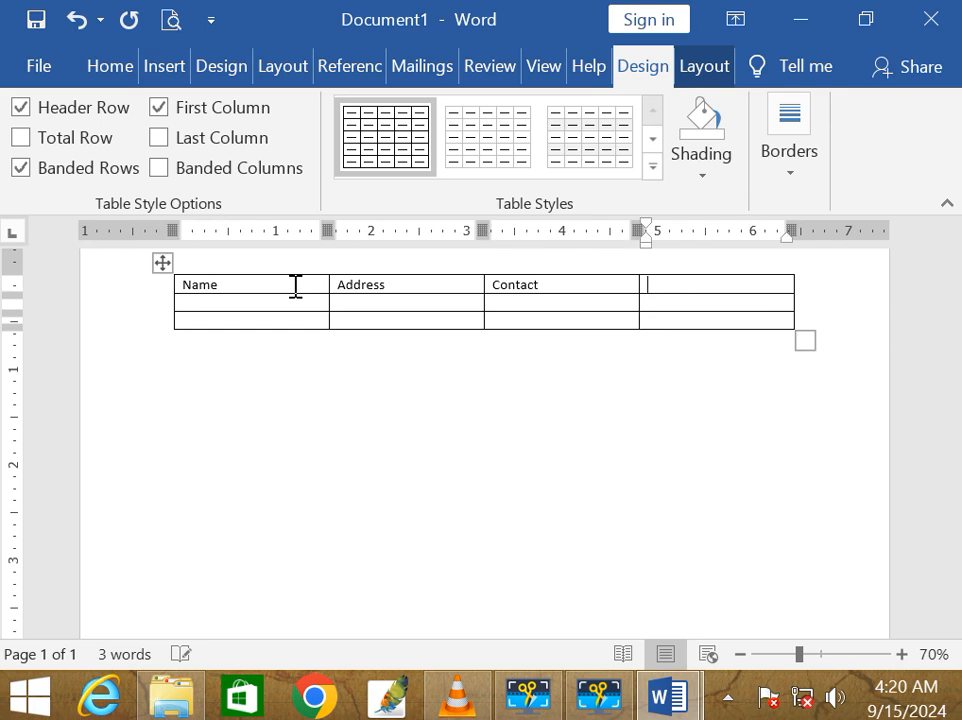
pyautogui.write('email')
# Step: Fill the second row with the first recipient's name, city, phone number and e-mail
pyautogui.click(217, 305)
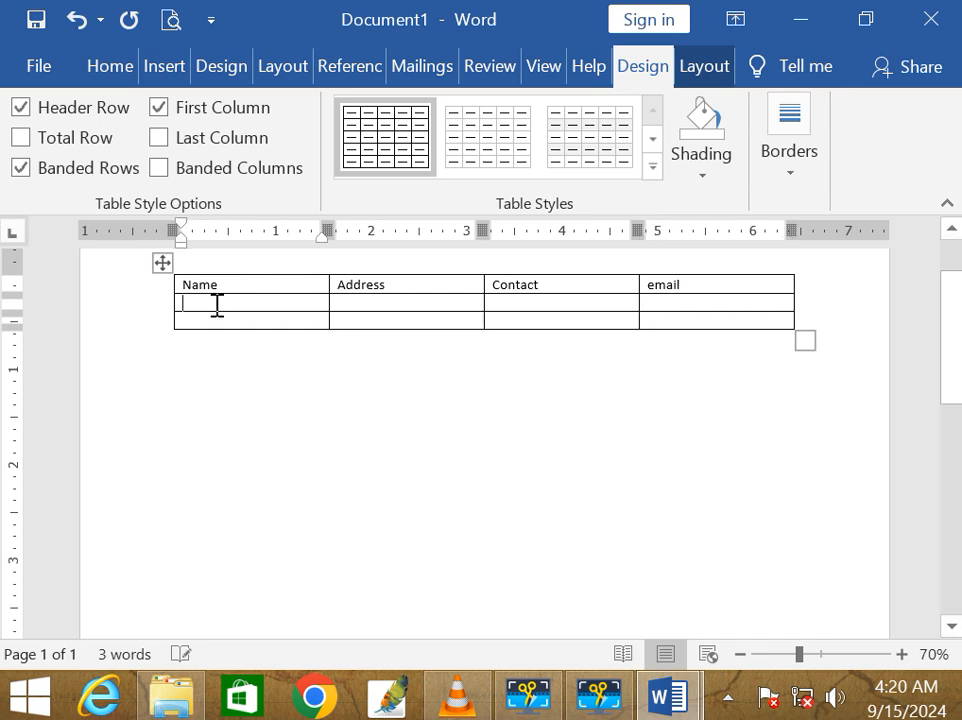
pyautogui.write('amit')
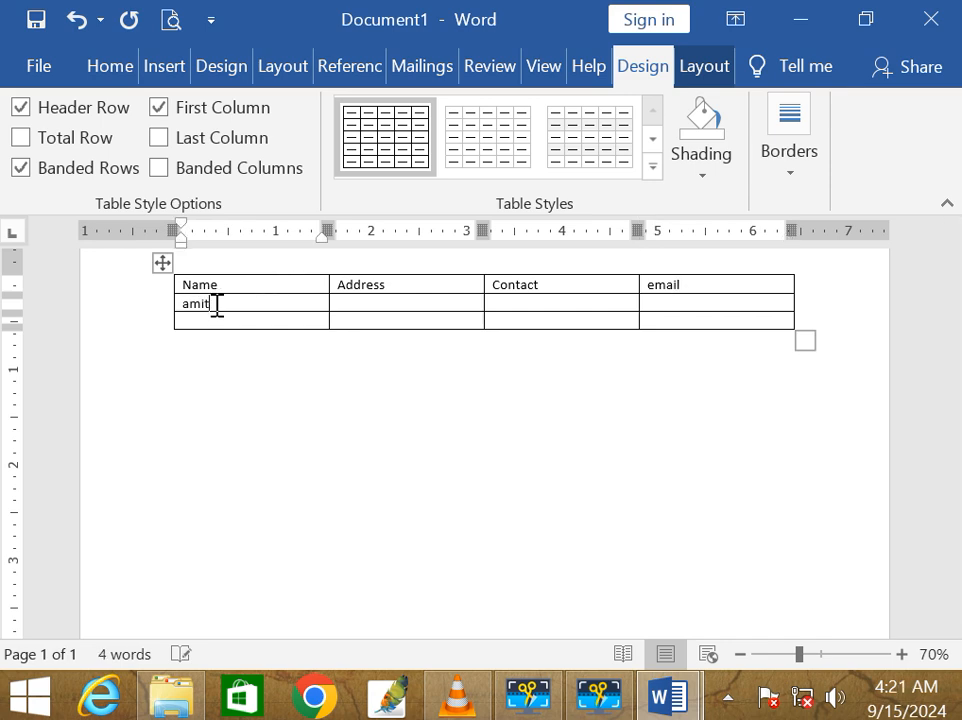
pyautogui.press('Tab')
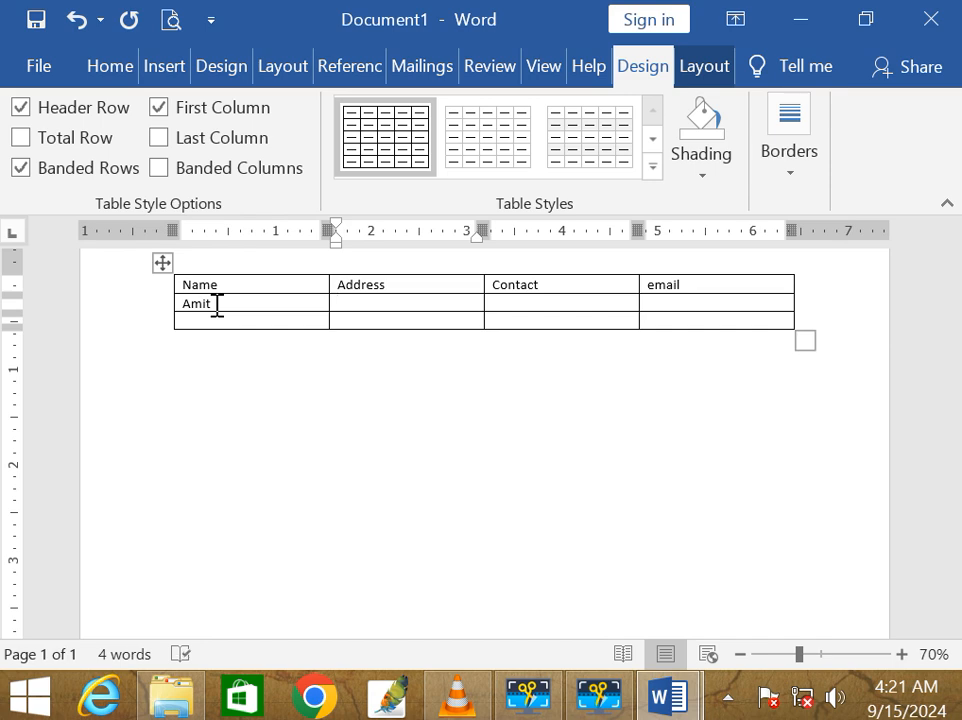
pyautogui.write('gwalior')
pyautogui.press('Tab')
pyautogui.write('4567891235')
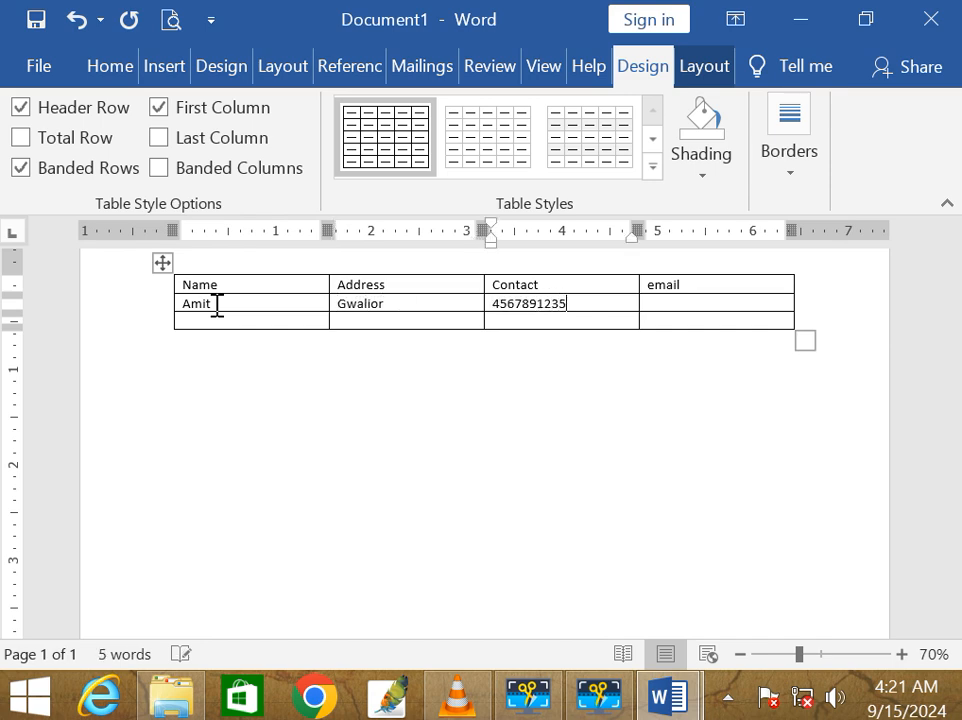
pyautogui.press('Tab')
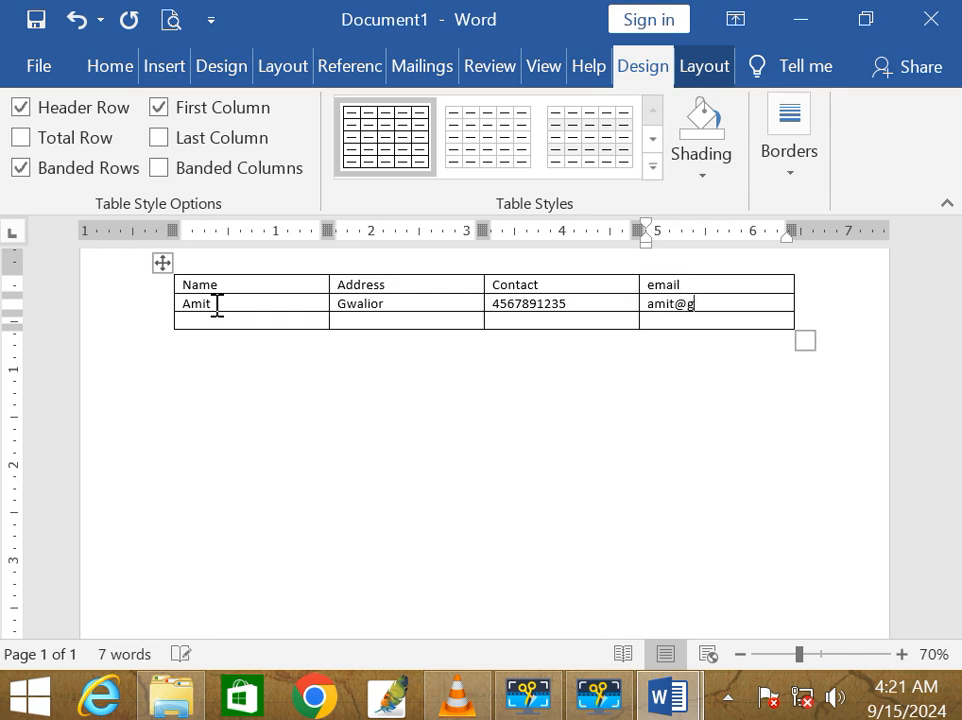
# Step: Fill the third row with the second recipient's name, city, phone and e-mail, then save
pyautogui.press('Tab')
pyautogui.write('chaya')
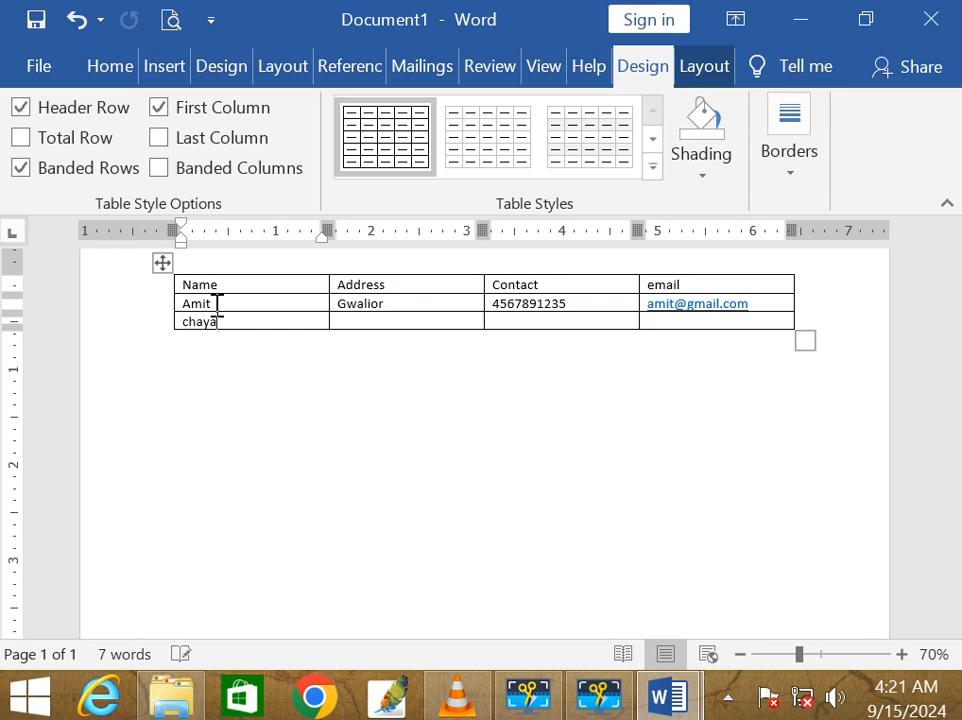
pyautogui.press('Tab')
pyautogui.write('b')
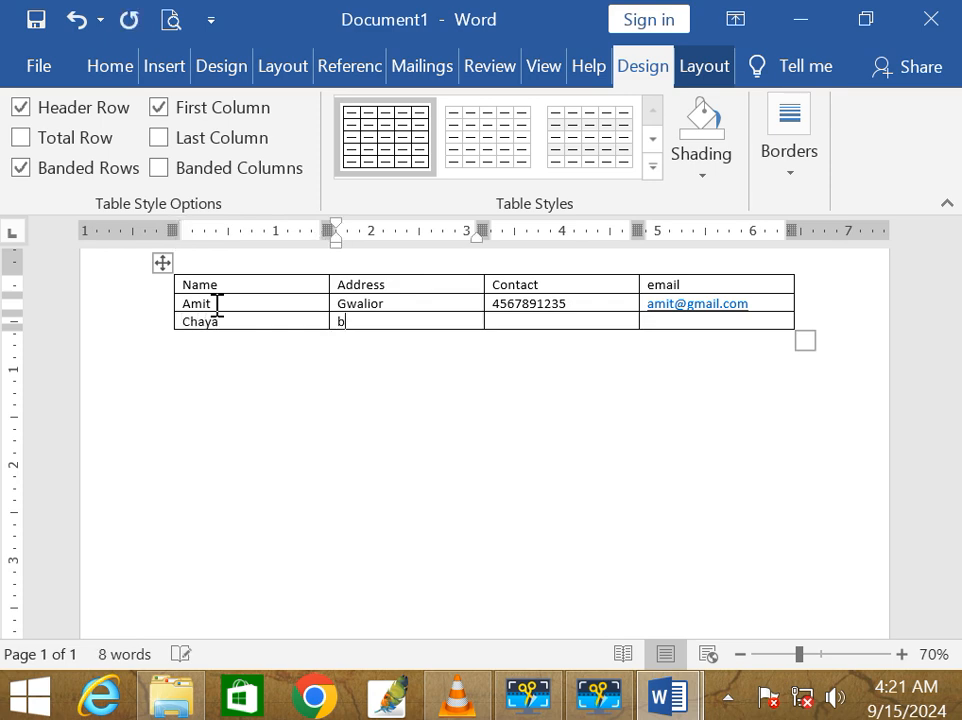
pyautogui.write('hopal')
pyautogui.press('Tab')
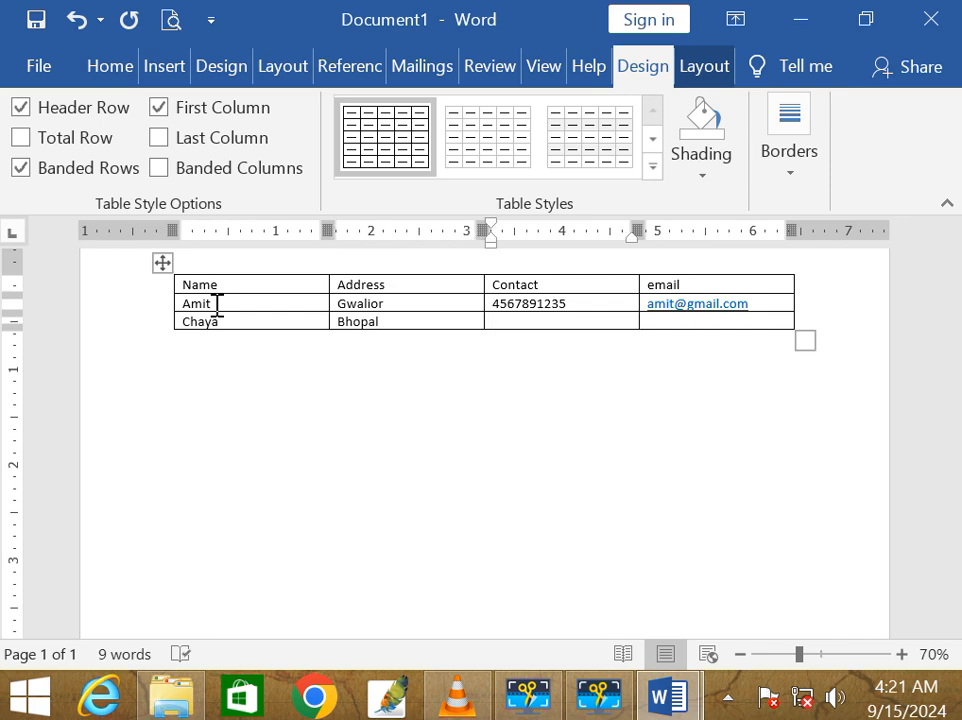
pyautogui.write('7894561235')
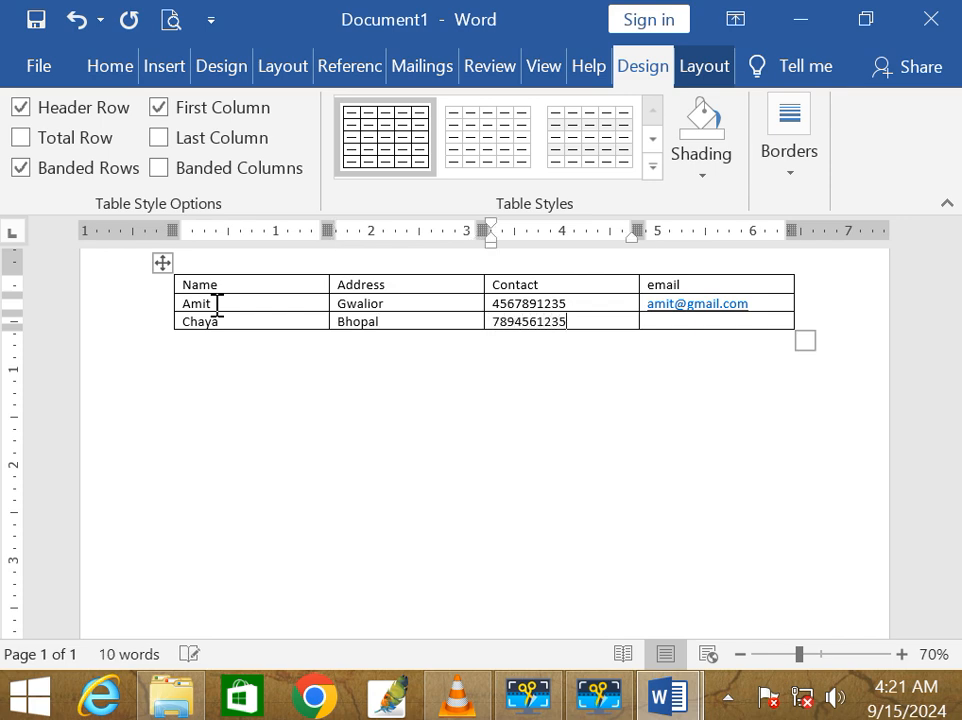
pyautogui.press('Tab')
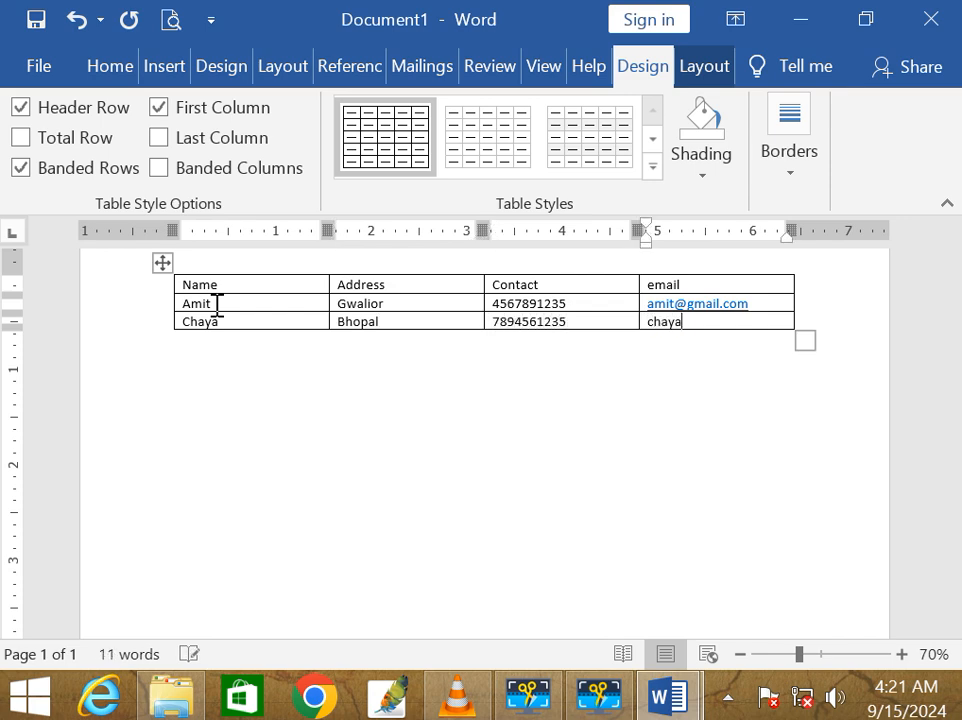
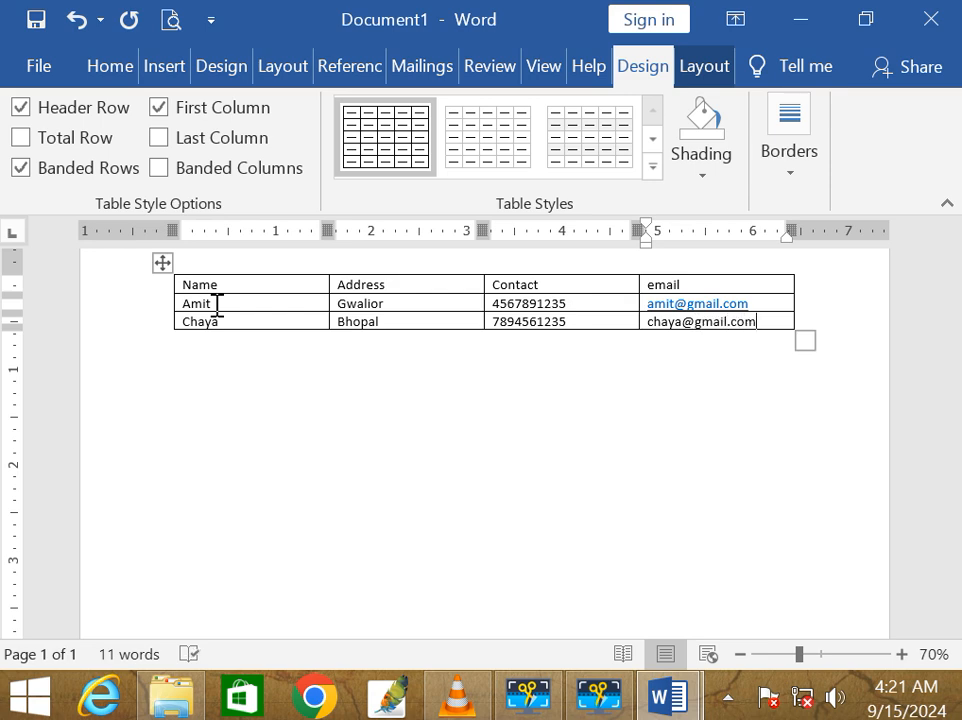
pyautogui.hotkey('ctrl', 's')
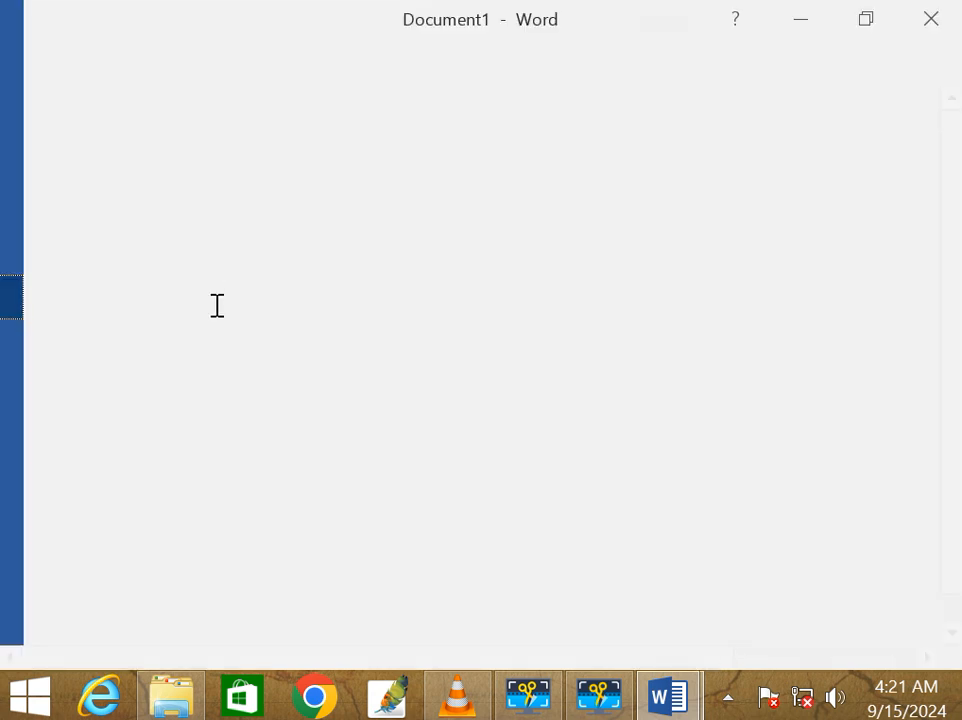
# Step: Save the table document as 'list' in the Documents folder
pyautogui.click(795, 447)
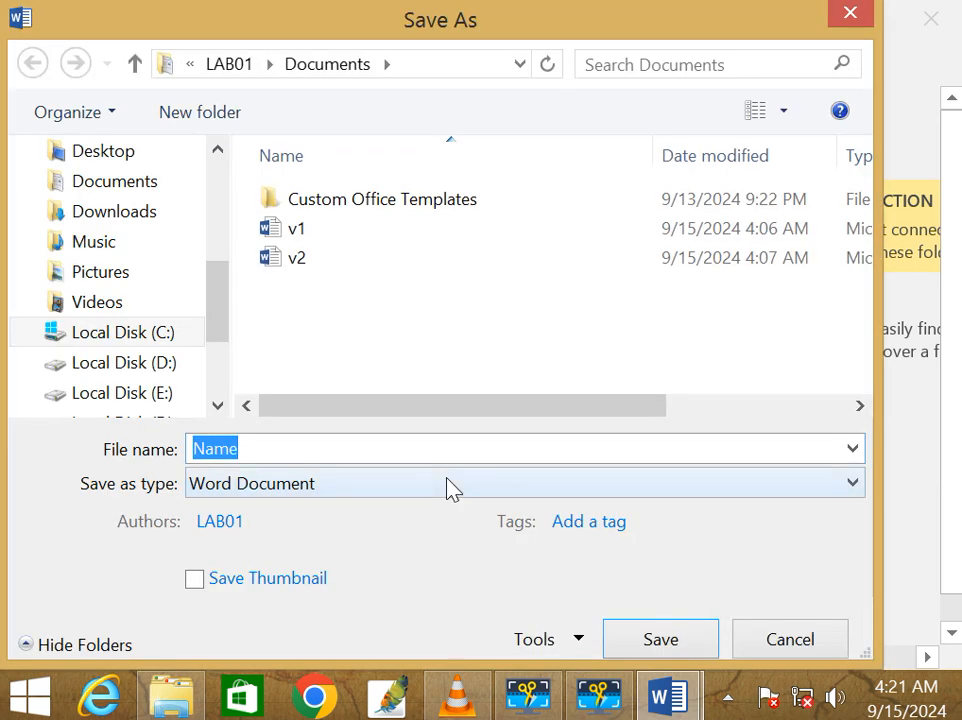
pyautogui.write('list')
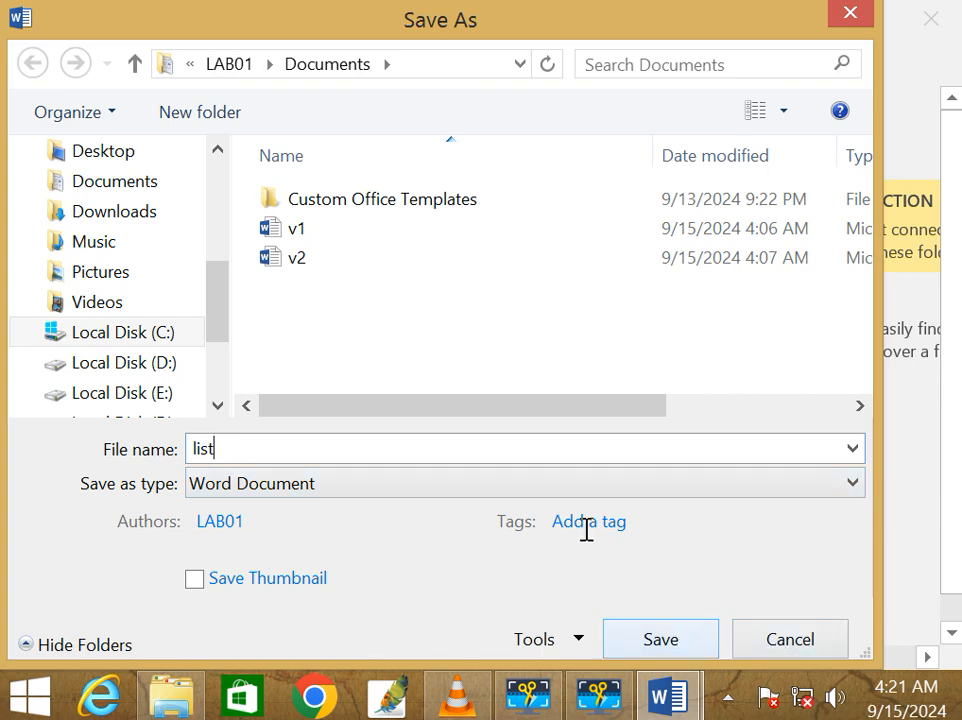
pyautogui.click(640, 641)
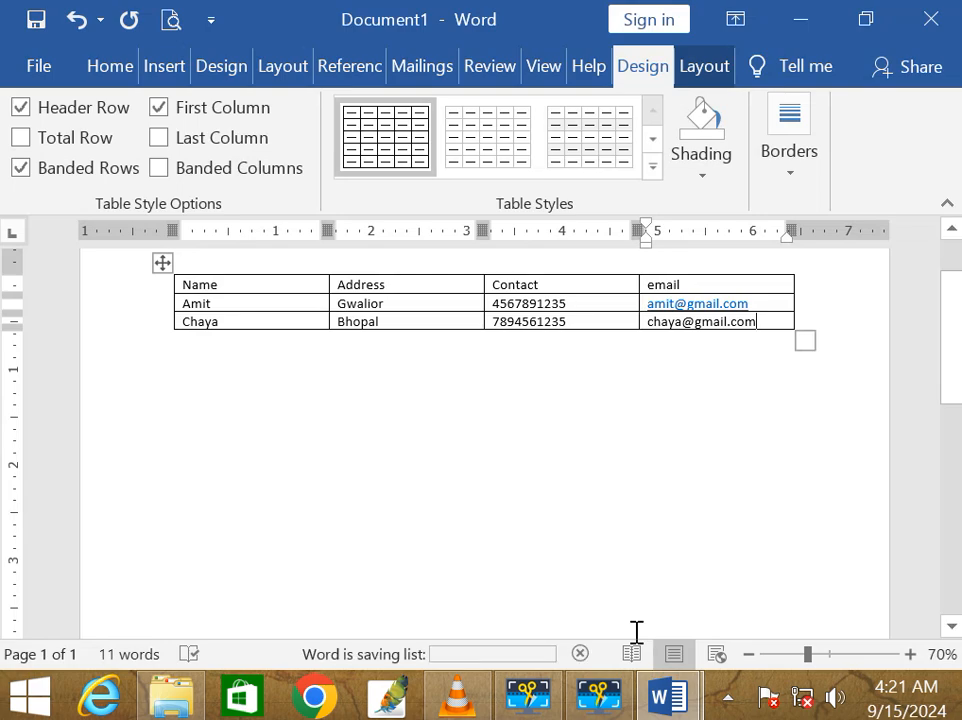
# Step: Create a new blank document, Document5, from File > New
pyautogui.click(20, 57)
pyautogui.click(23, 47)
pyautogui.click(40, 66)
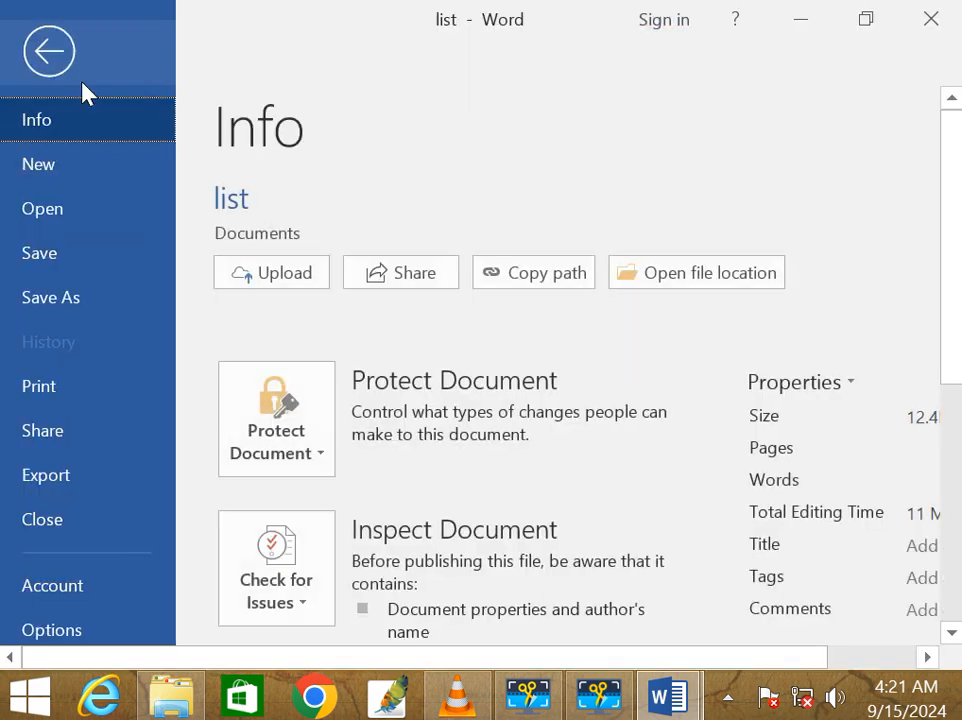
pyautogui.click(67, 172)
pyautogui.click(300, 355)
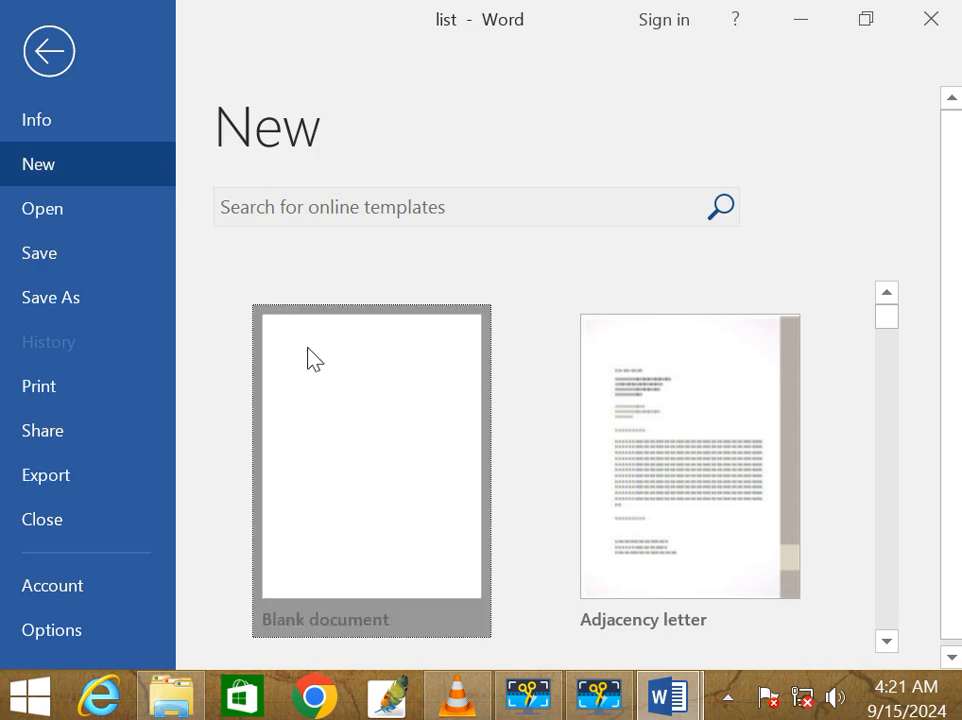
pyautogui.keyDown('ctrl'); pyautogui.scroll(-4, 334, 341); pyautogui.keyUp('ctrl')
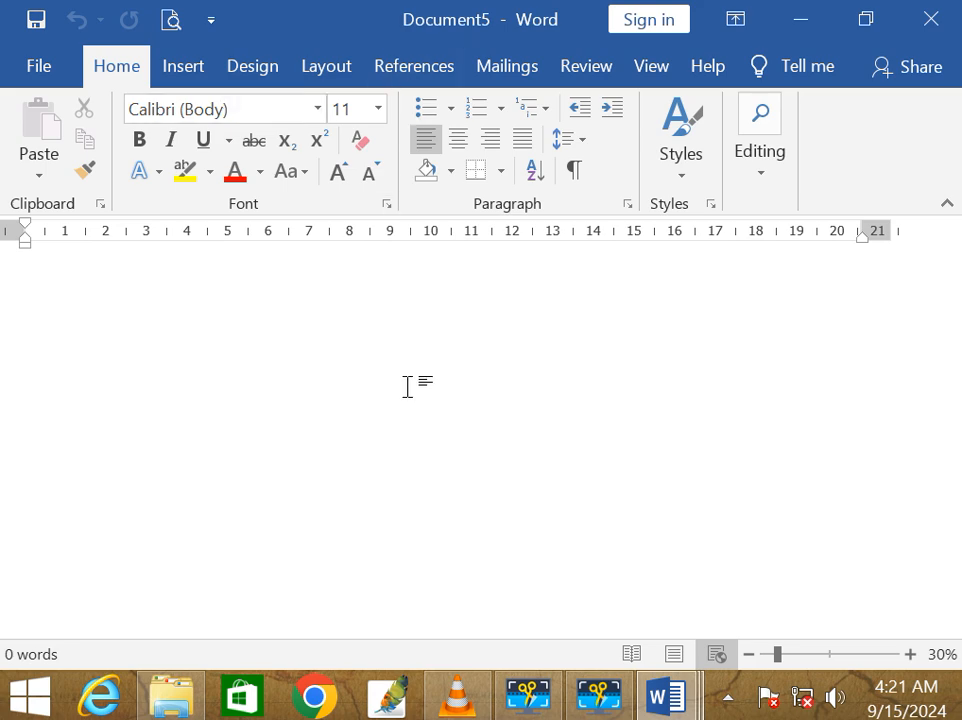
pyautogui.keyDown('ctrl'); pyautogui.scroll(7, 407, 386); pyautogui.keyUp('ctrl')
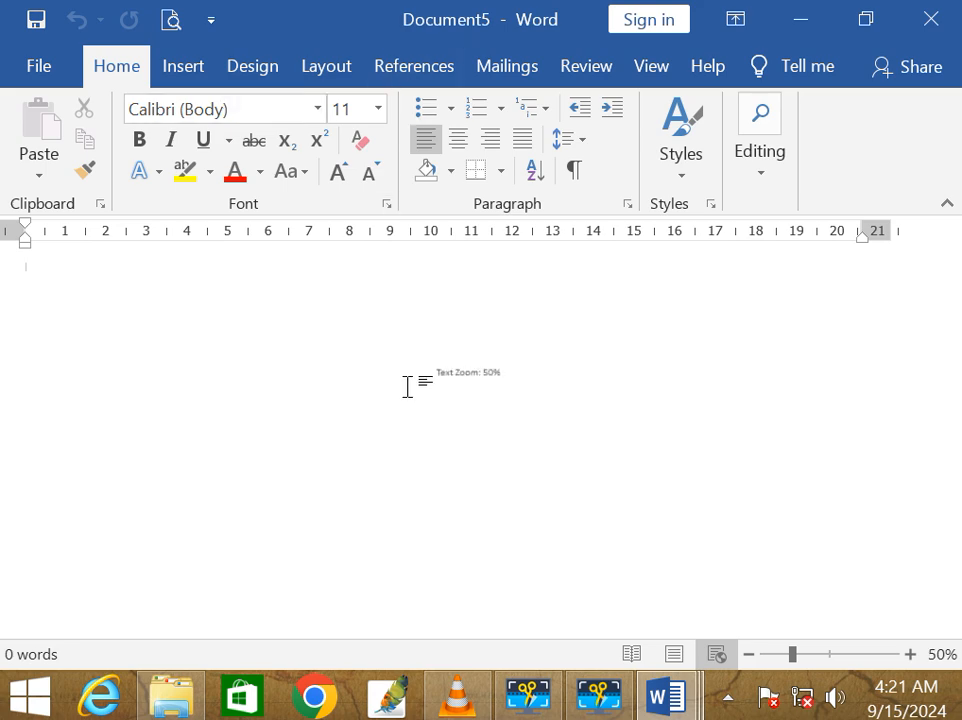
# Step: Switch to Print Layout view and type 'To,' at the top of the letter
pyautogui.click(651, 68)
pyautogui.click(90, 178)
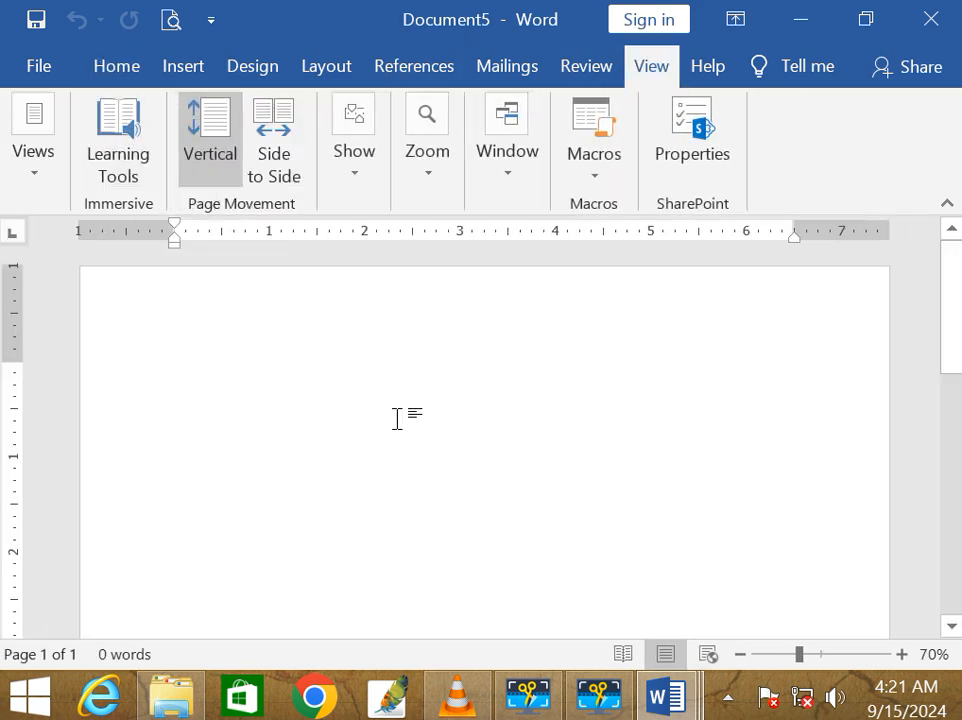
pyautogui.write('to,')
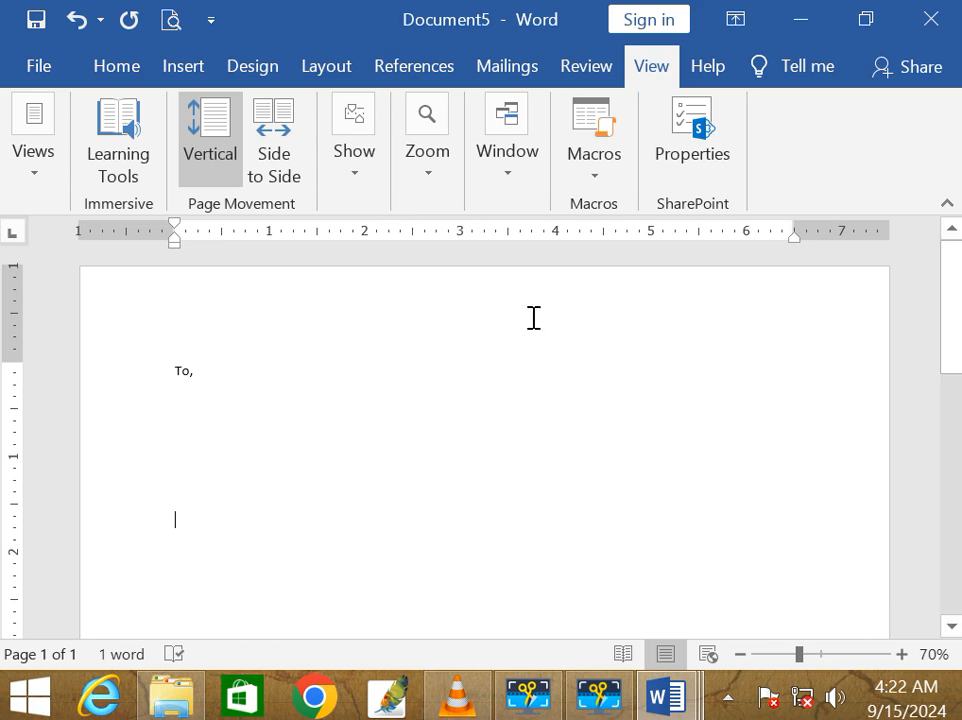
# Step: Open the Online Pictures window and close it without inserting an image
pyautogui.click(180, 68)
pyautogui.click(210, 180)
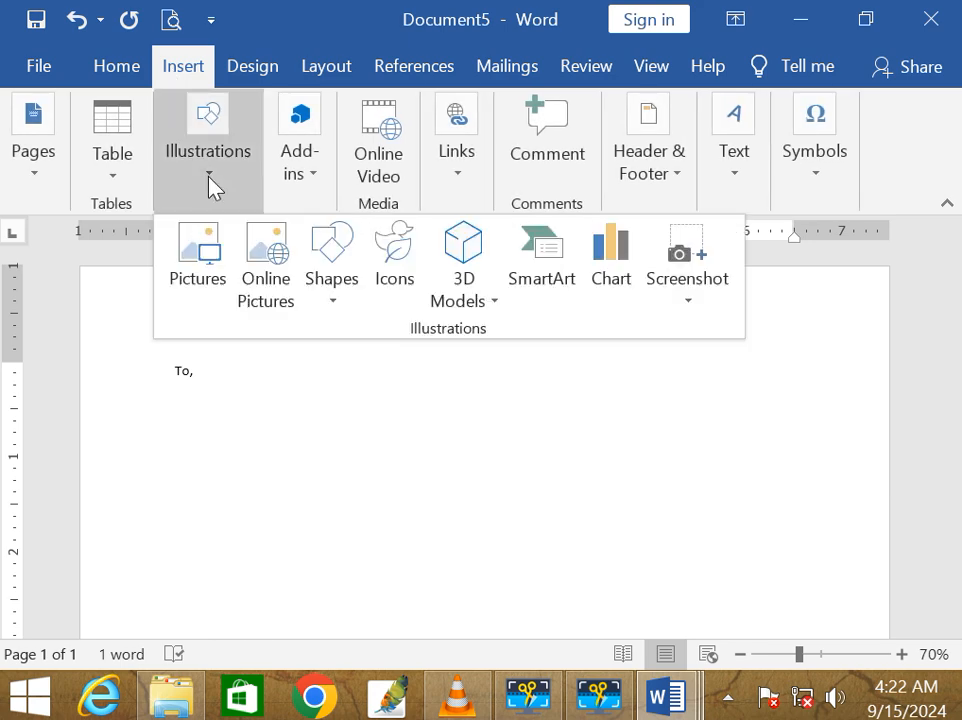
pyautogui.click(281, 305)
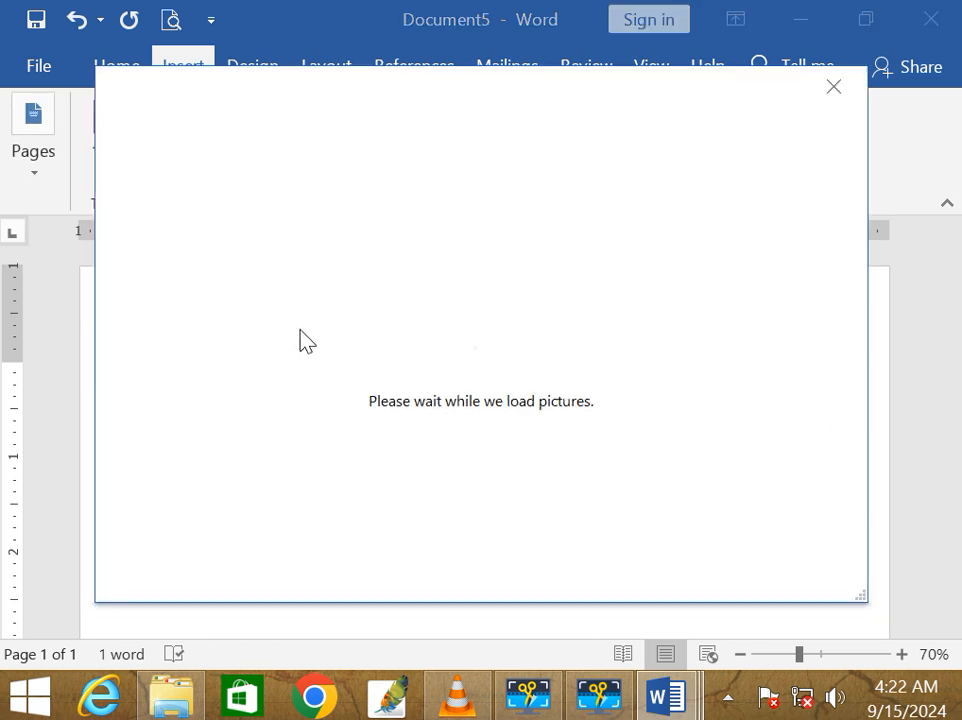
pyautogui.click(618, 403)
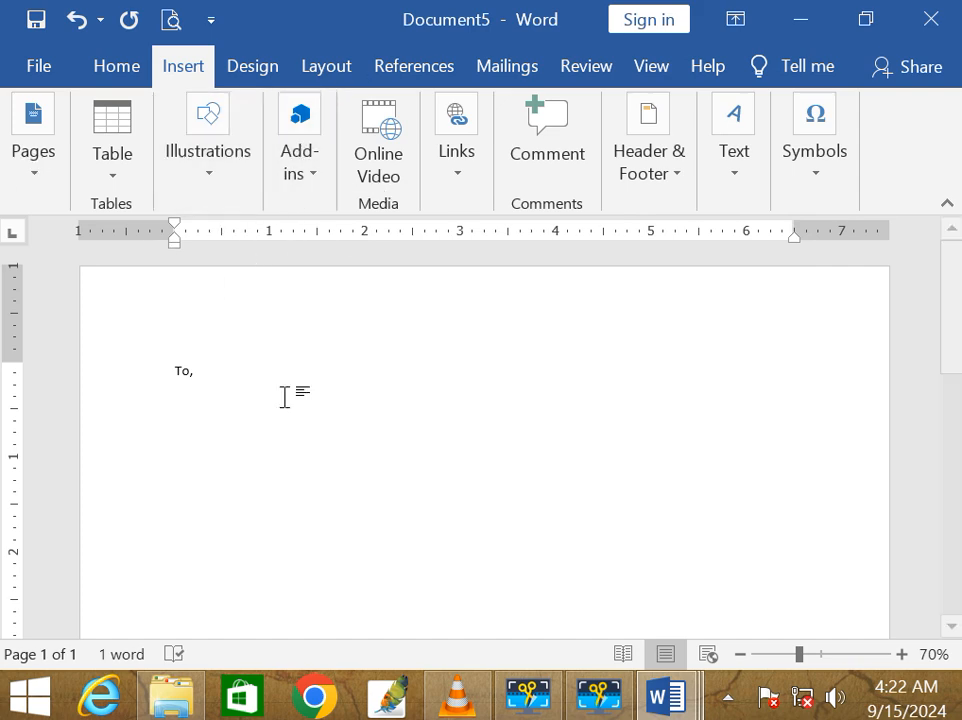
# Step: Add a 'Subject: Happy Diwali' line below 'To,' and return to the blank line under it
pyautogui.press('Return')
pyautogui.press('Return')
pyautogui.press('Return')
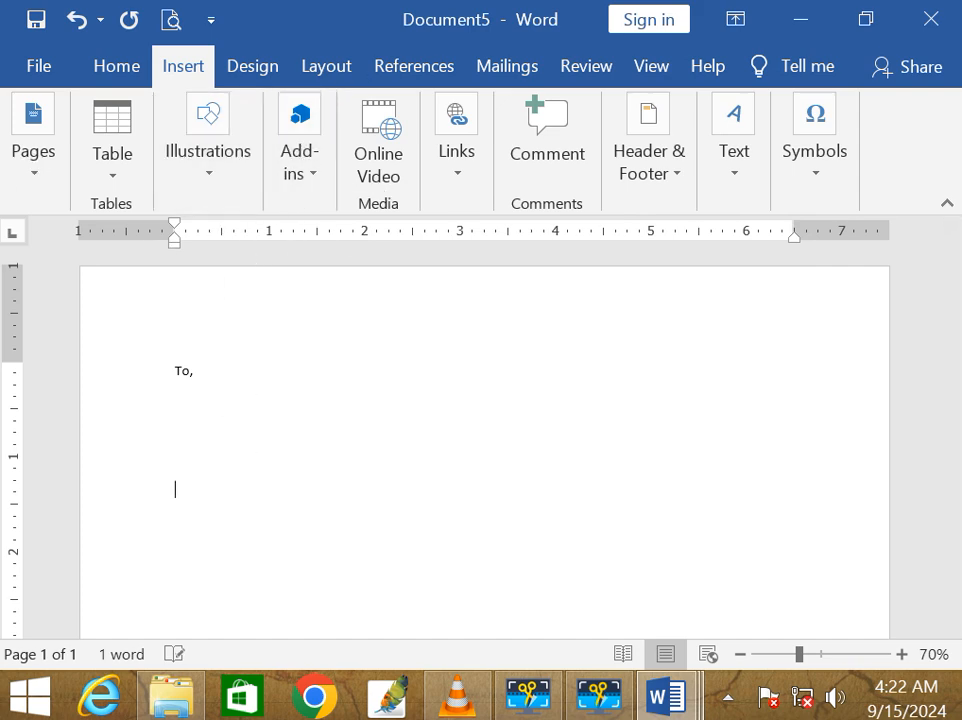
pyautogui.write('suh')
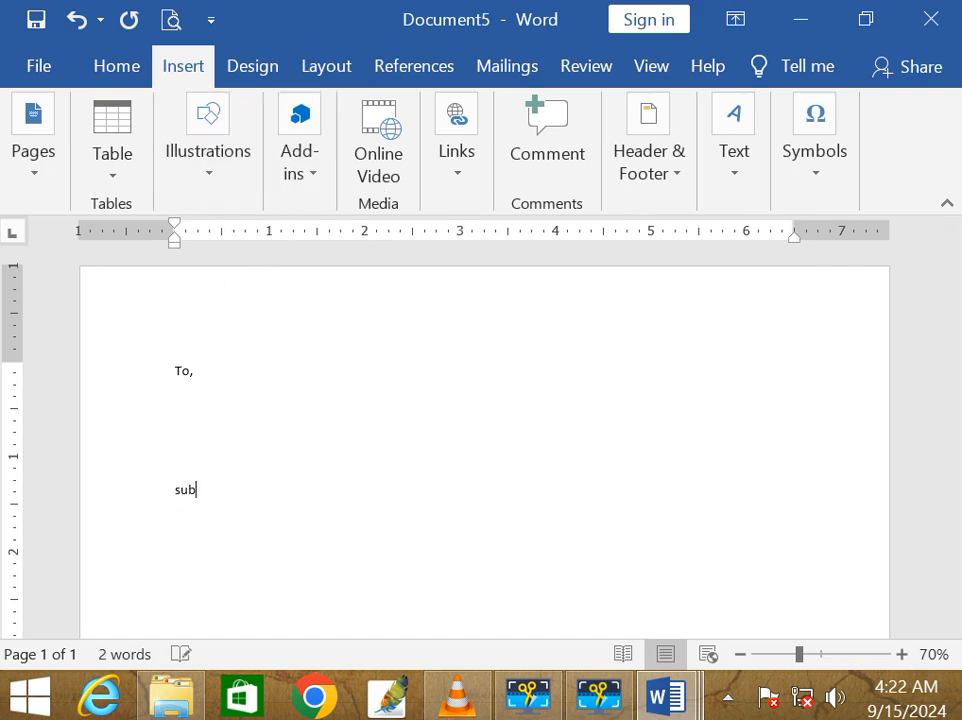
pyautogui.write('ject: Happy')
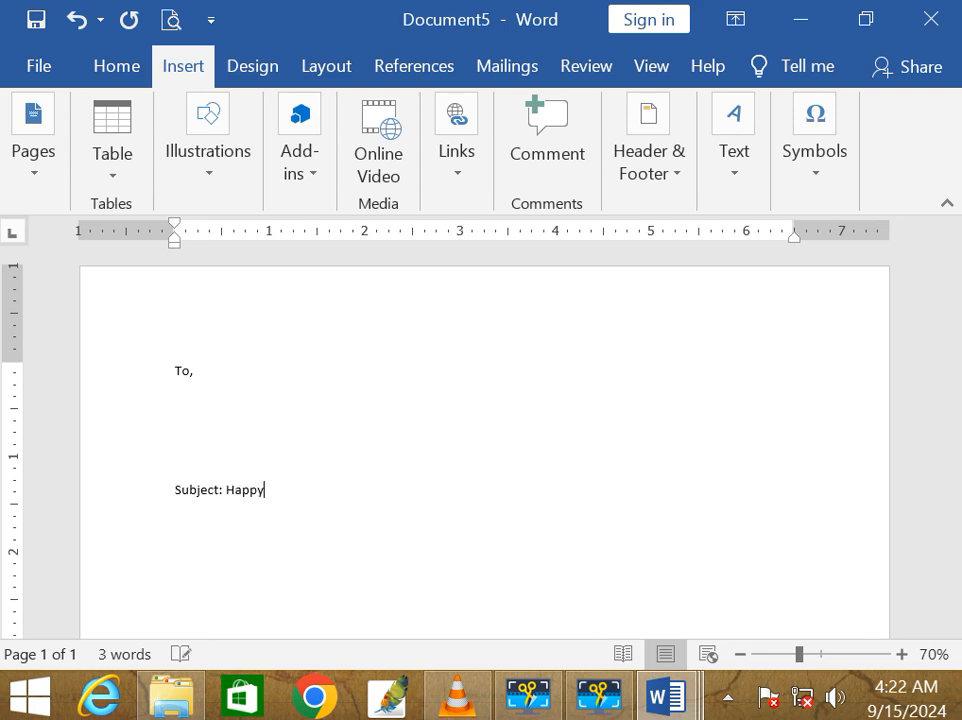
pyautogui.write(' D ')
pyautogui.write('wali')
pyautogui.press('Return')
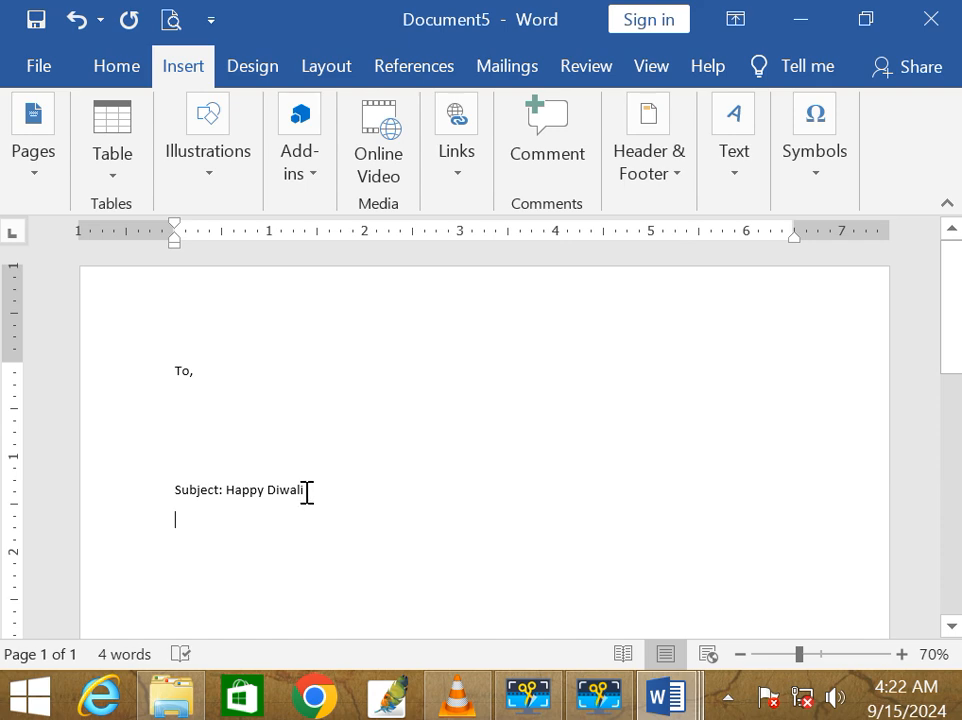
pyautogui.click(230, 404)
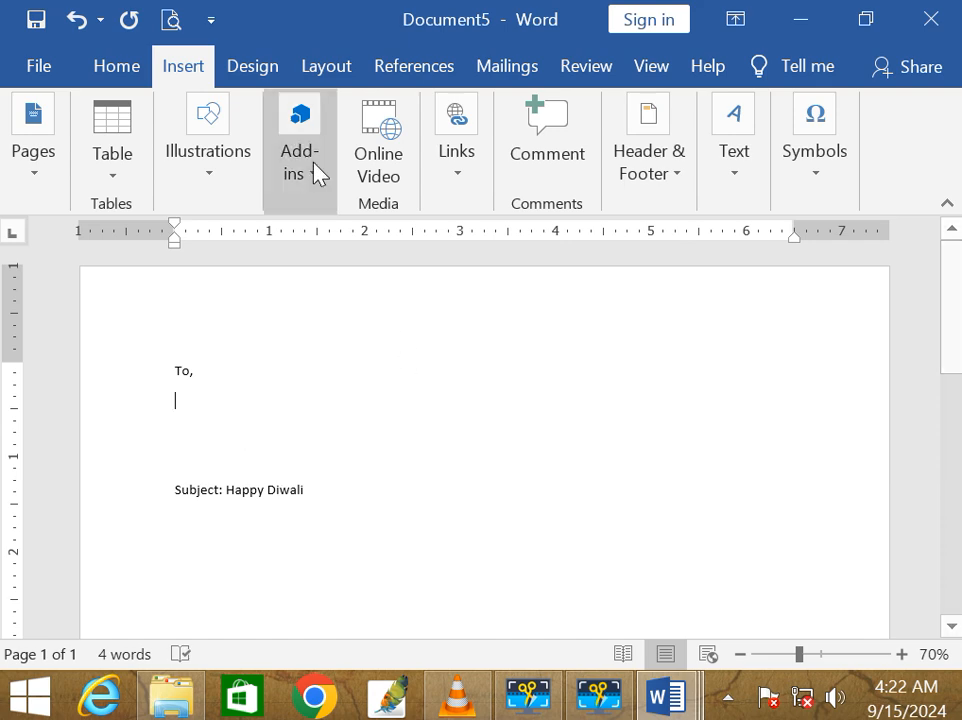
# Step: Choose Select Recipients > Use an Existing List on the Mailings tab
pyautogui.click(510, 82)
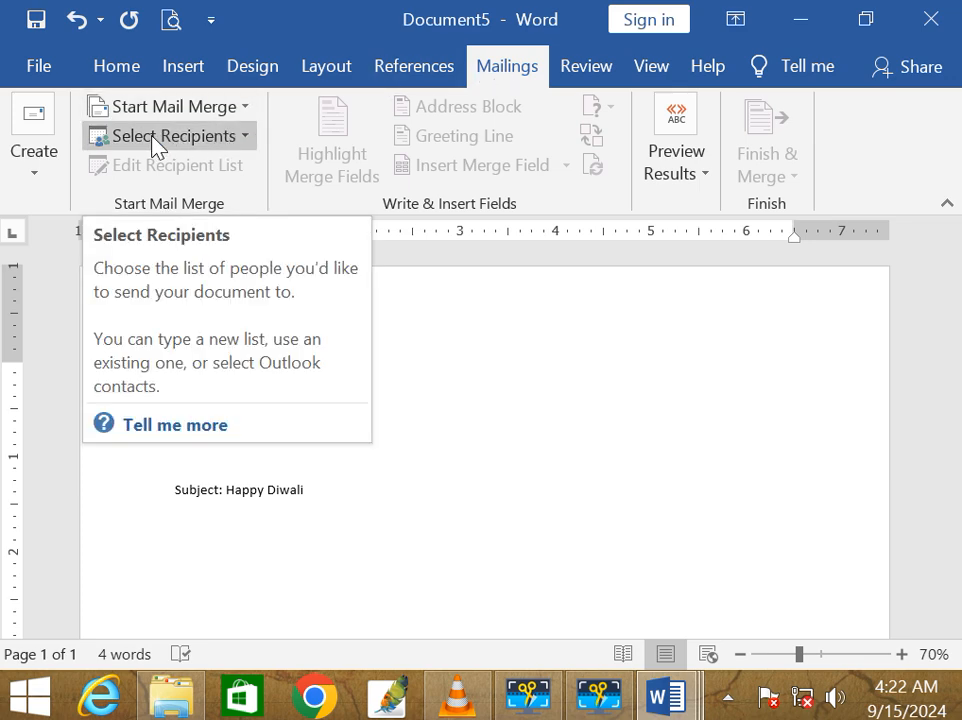
pyautogui.click(240, 140)
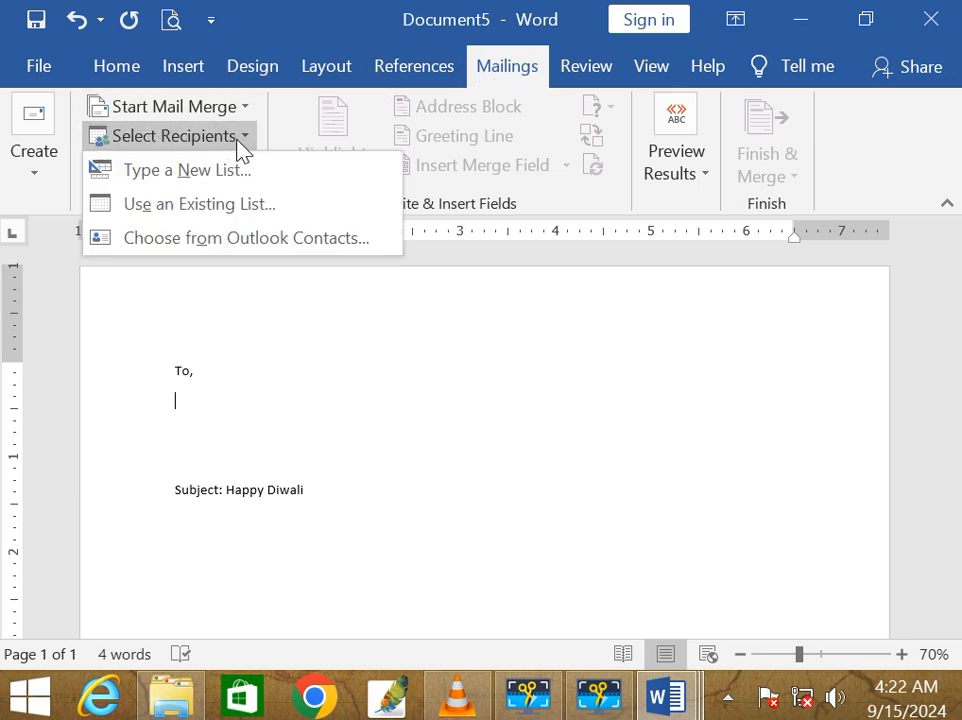
pyautogui.click(228, 207)
# Step: Pick the 'list' file from Documents as the mail-merge data source
pyautogui.scroll(-3, 210, 220)
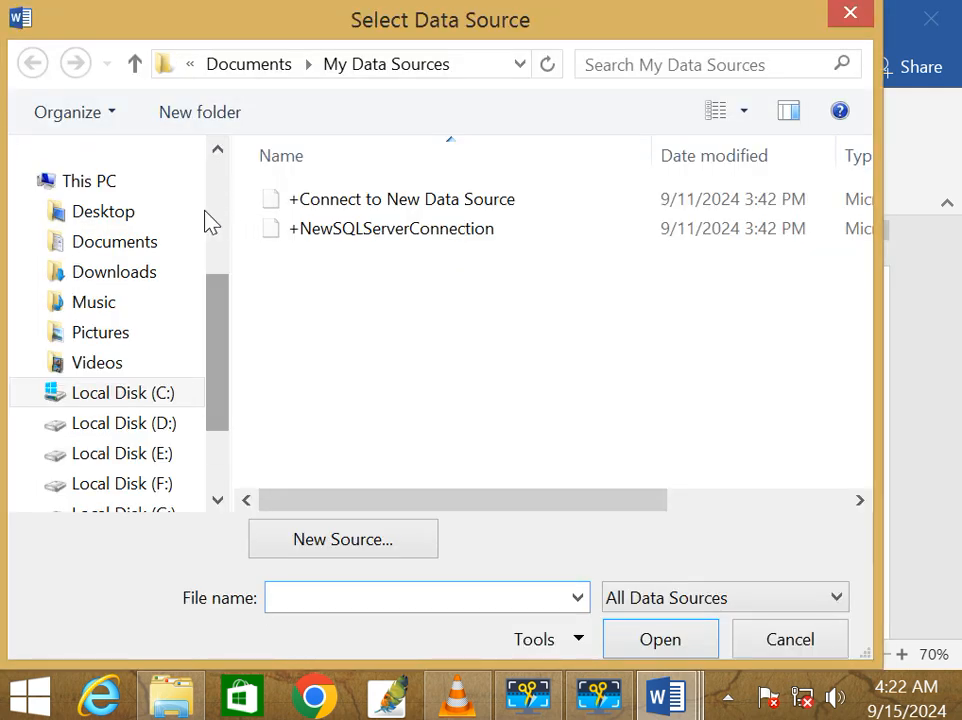
pyautogui.click(120, 246)
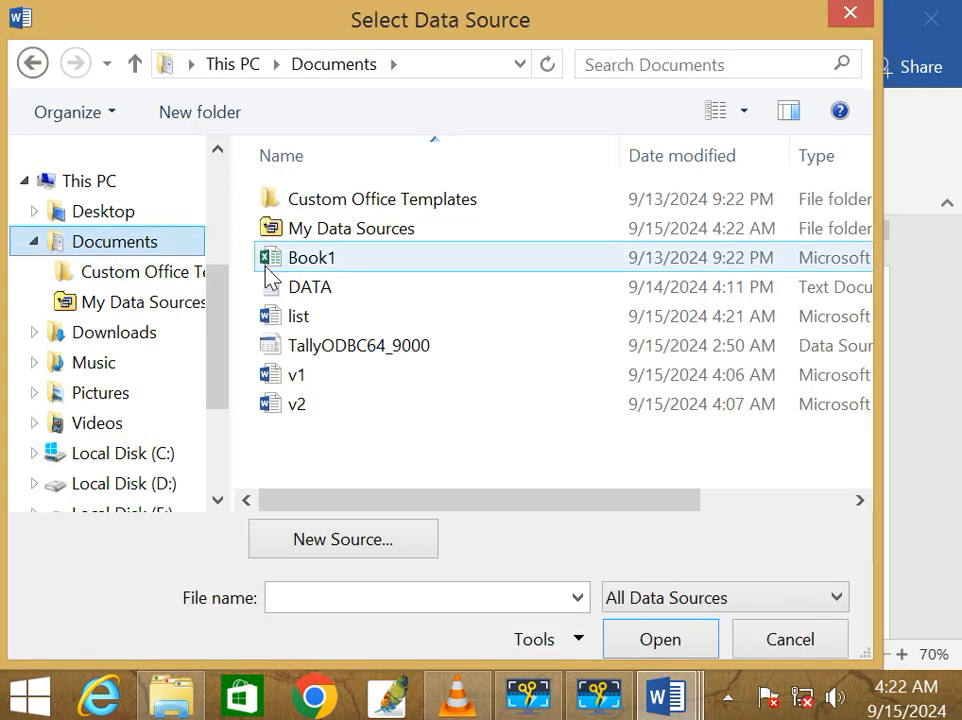
pyautogui.click(305, 328)
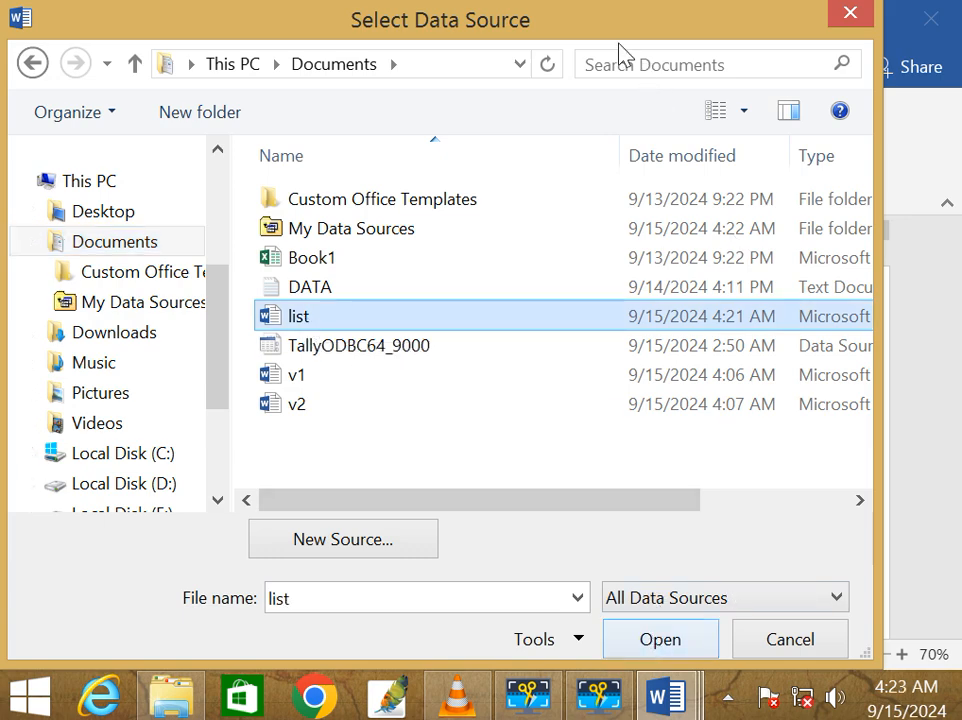
pyautogui.moveTo(617, 46); pyautogui.dragTo(690, 405)
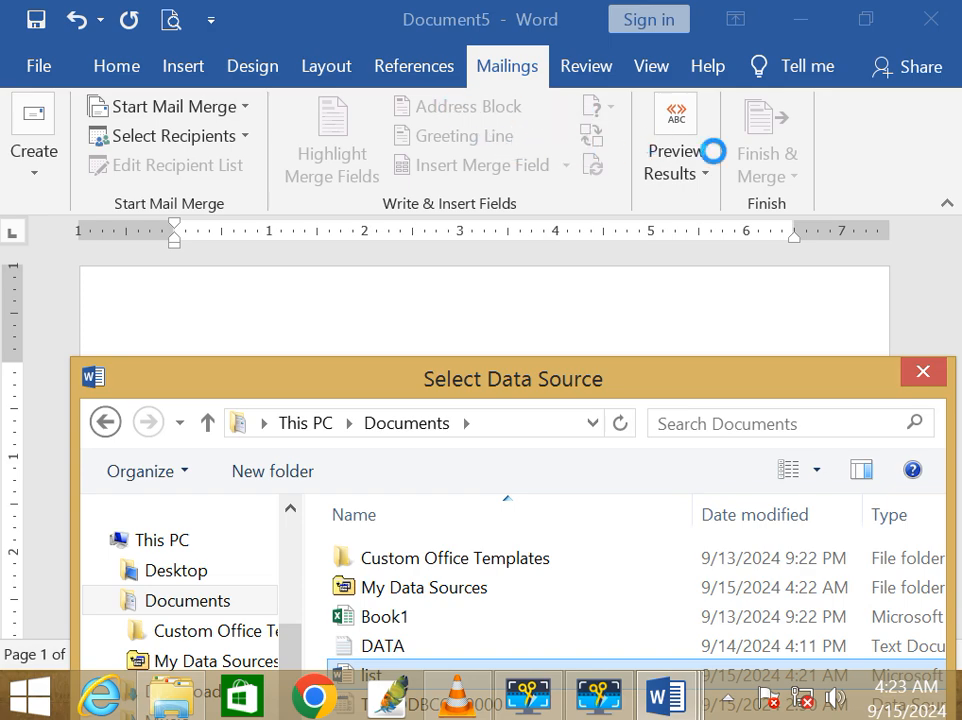
pyautogui.moveTo(484, 376); pyautogui.dragTo(448, 127)
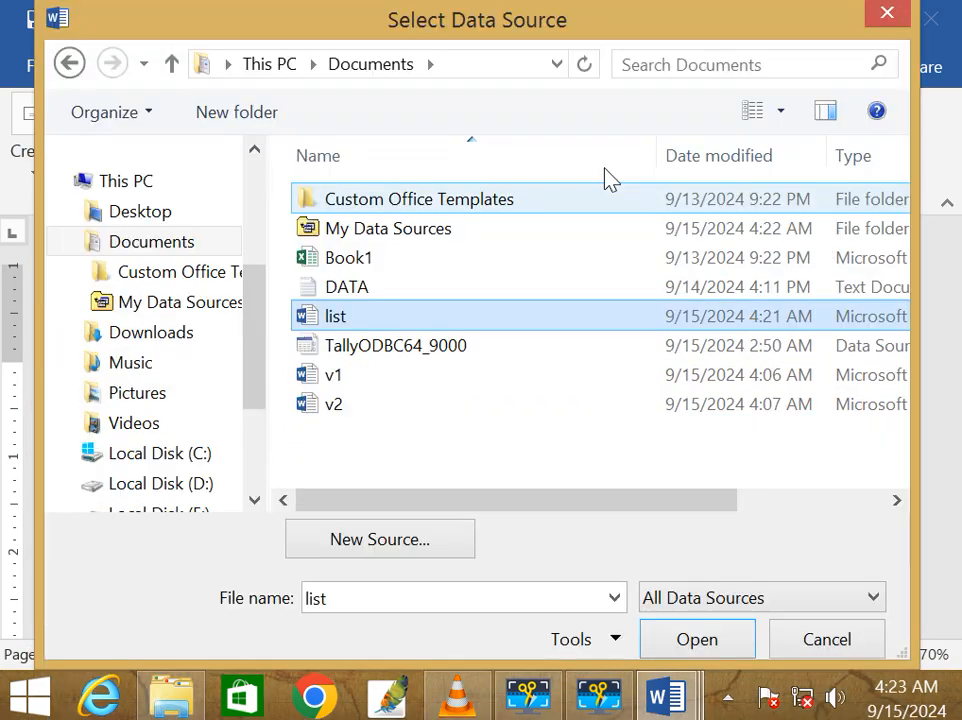
pyautogui.click(704, 639)
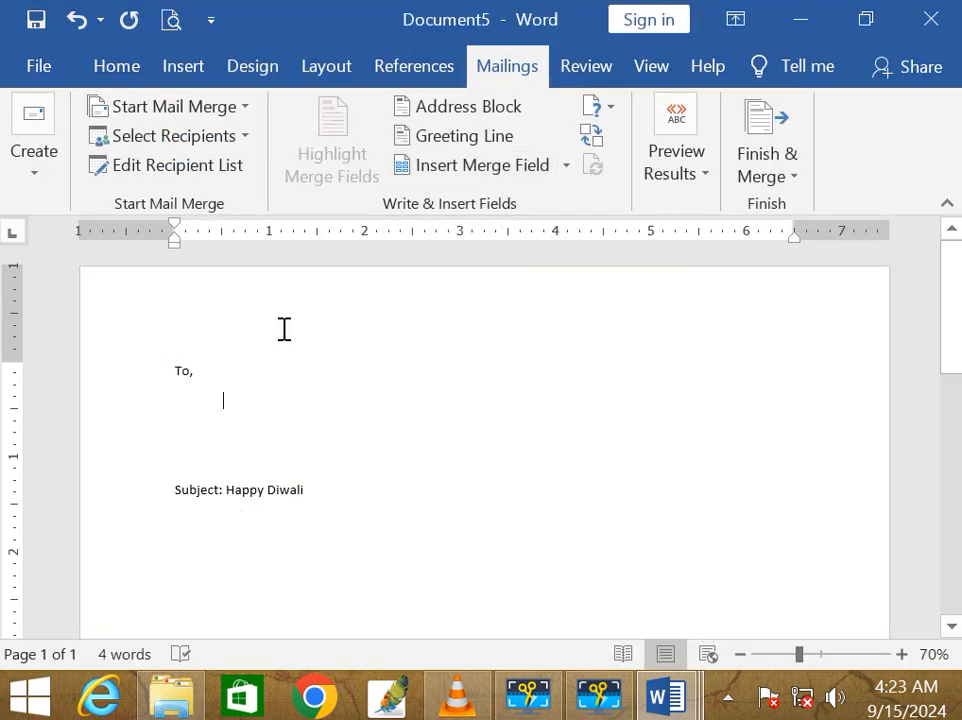
# Step: Insert the «Name» merge field, then add «Address» via the Insert Merge Field dialog
pyautogui.click(568, 170)
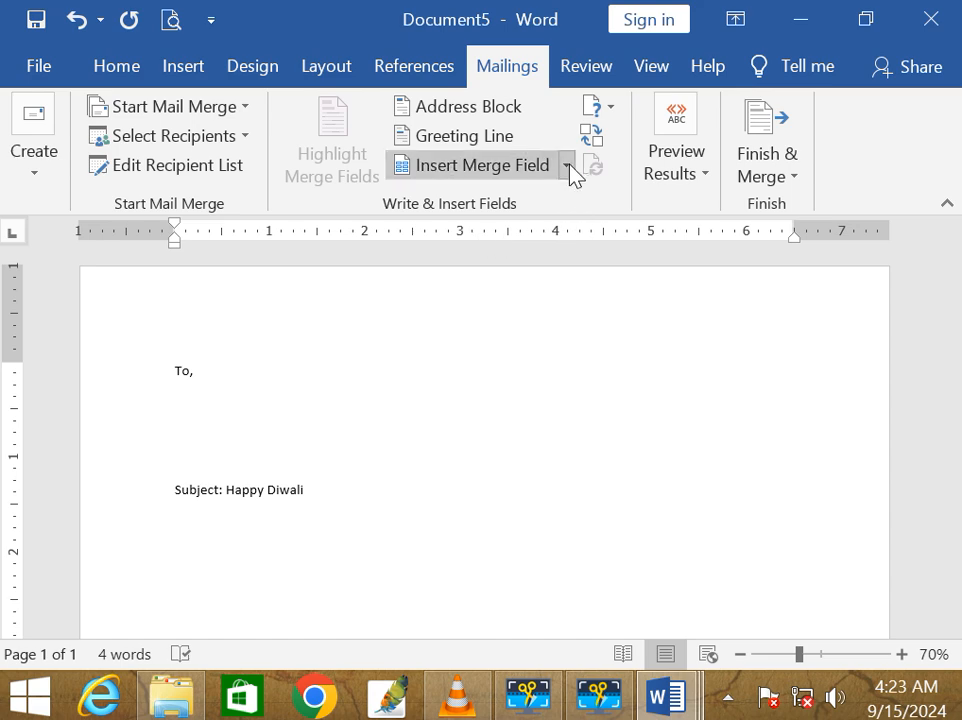
pyautogui.click(523, 201)
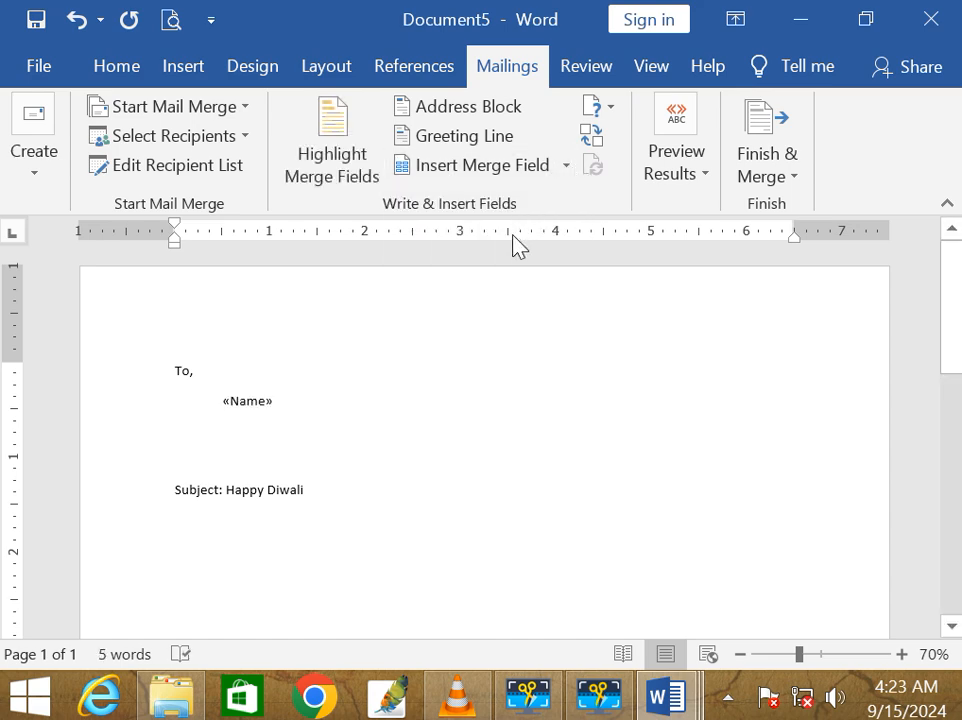
pyautogui.click(538, 168)
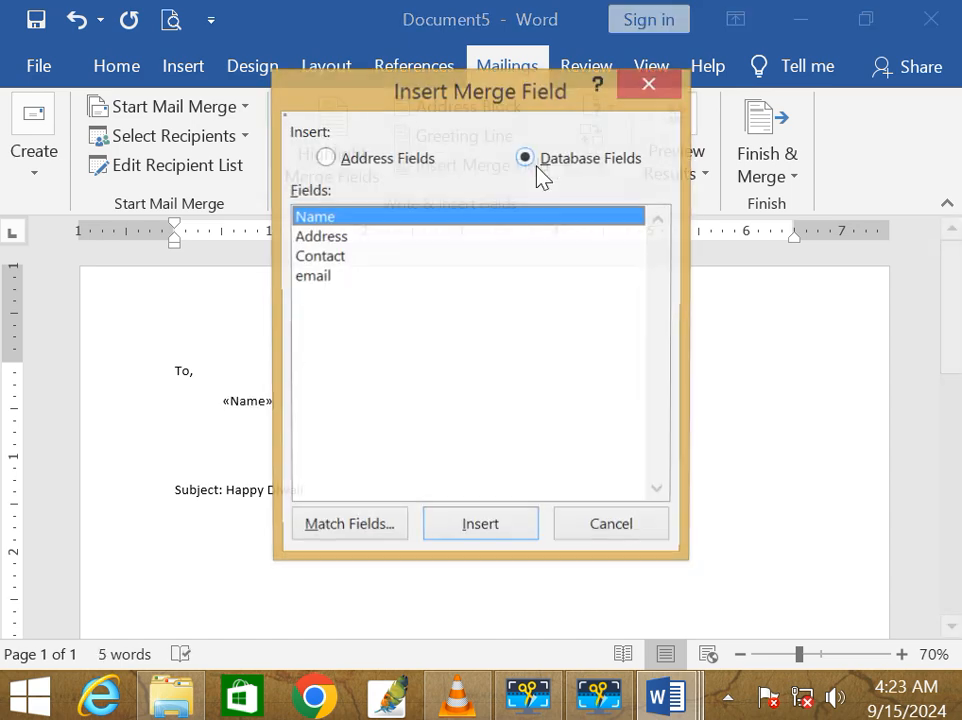
pyautogui.moveTo(436, 104); pyautogui.dragTo(695, 127)
pyautogui.click(579, 259)
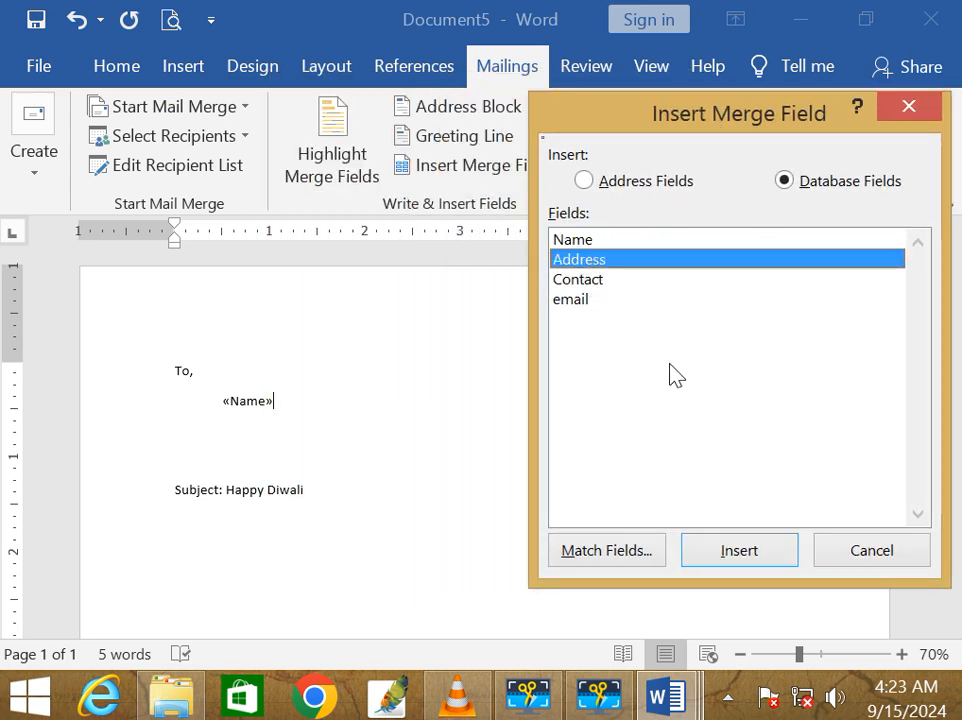
pyautogui.click(738, 553)
# Step: Add the «Contact» and «email» merge fields and close the field dialog
pyautogui.click(580, 280)
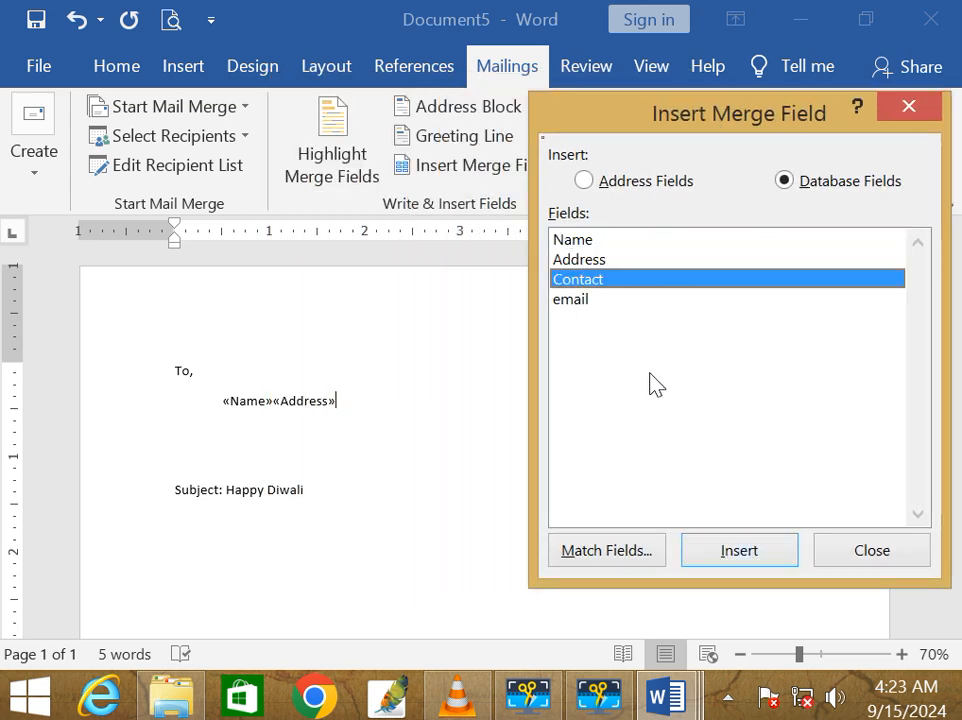
pyautogui.click(728, 552)
pyautogui.click(568, 300)
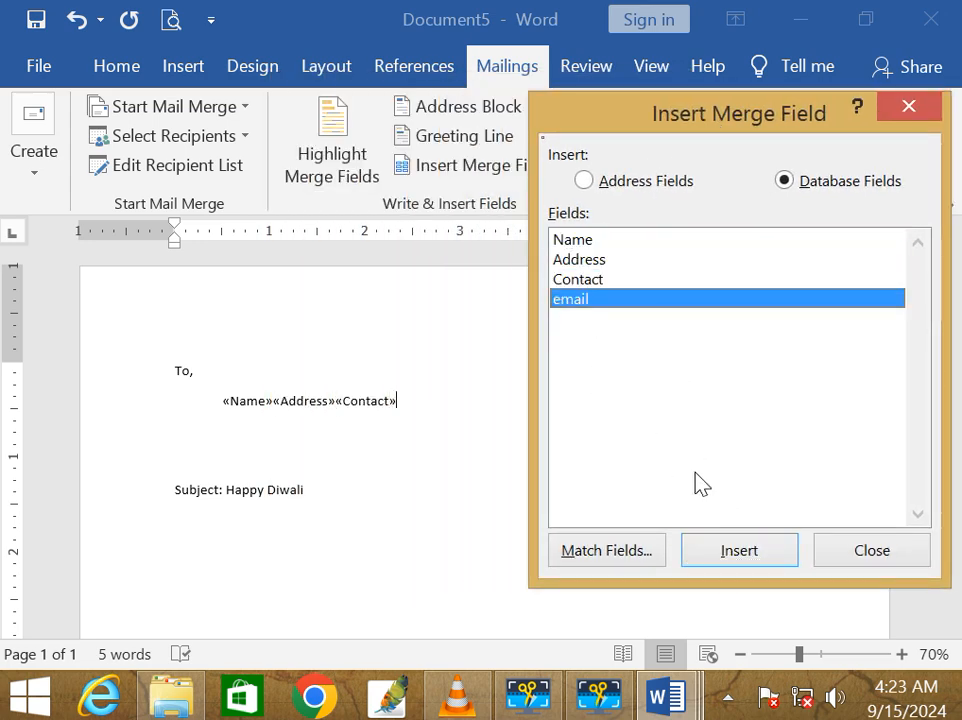
pyautogui.click(718, 551)
pyautogui.click(872, 551)
pyautogui.moveTo(277, 401); pyautogui.dragTo(335, 401)
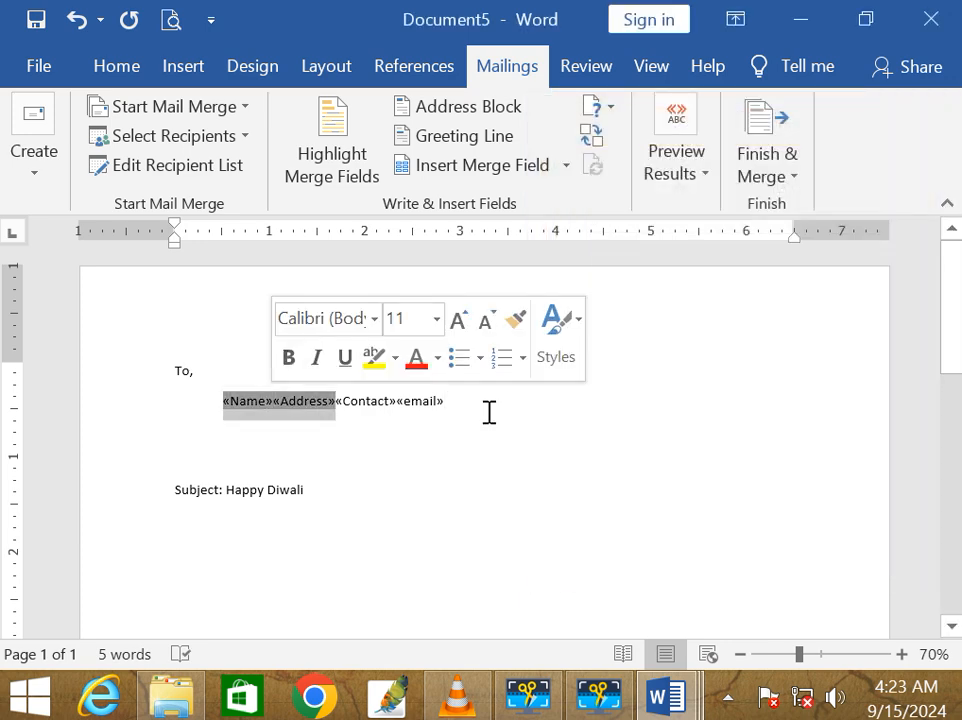
# Step: Put «Address», «Contact» and «email» each on its own indented line below «Name»
pyautogui.click(455, 401)
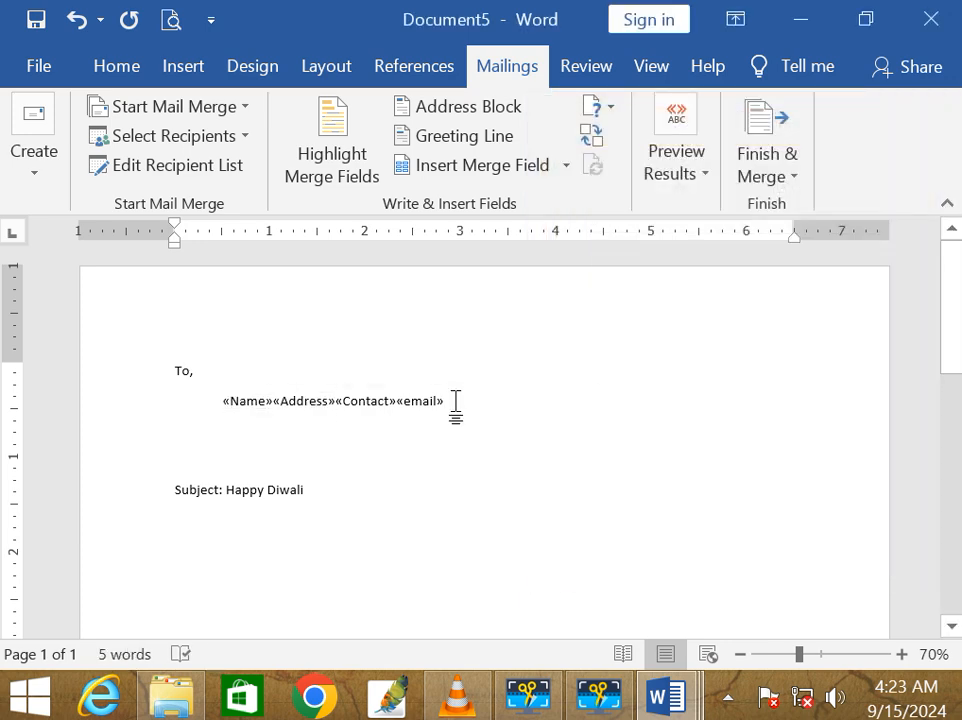
pyautogui.moveTo(275, 401); pyautogui.dragTo(301, 399)
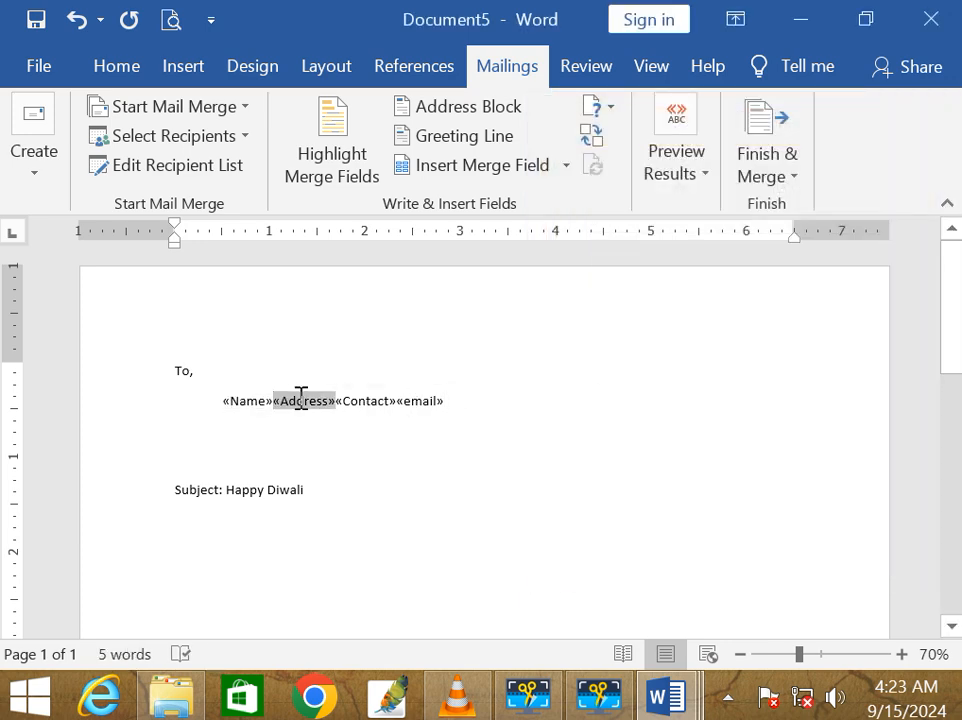
pyautogui.press('Return')
pyautogui.press('Tab')
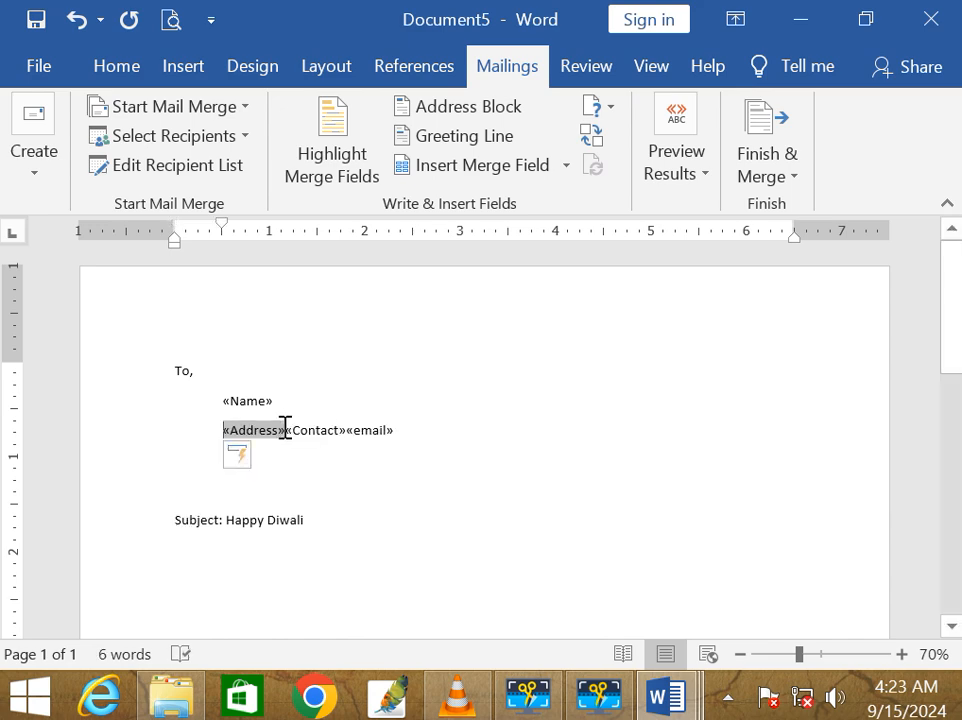
pyautogui.click(287, 429)
pyautogui.press('Return')
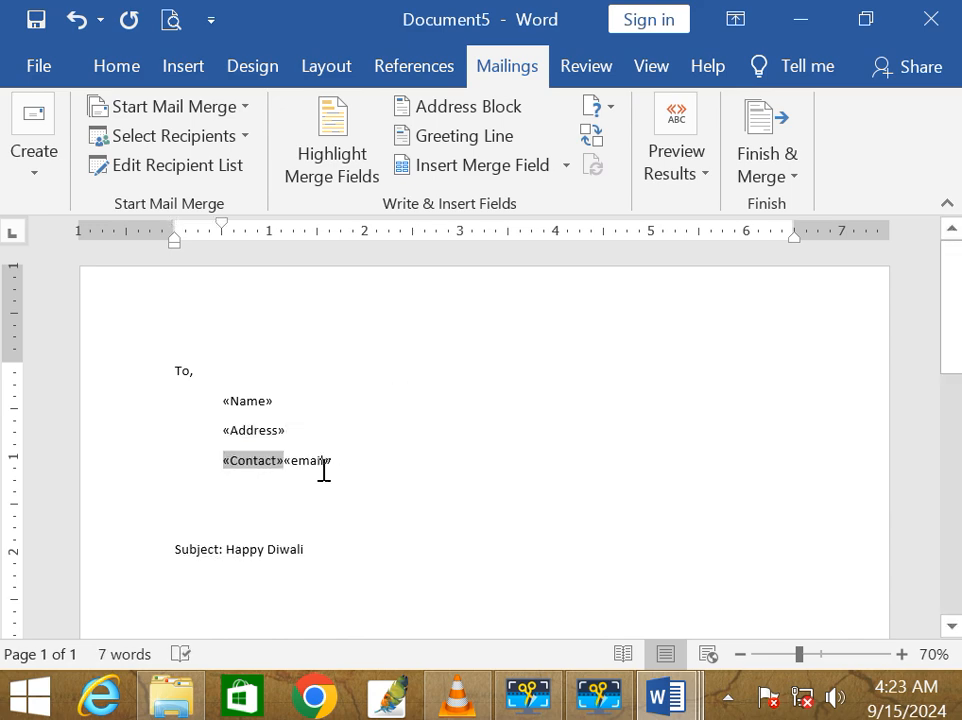
pyautogui.click(292, 462)
pyautogui.press('Return')
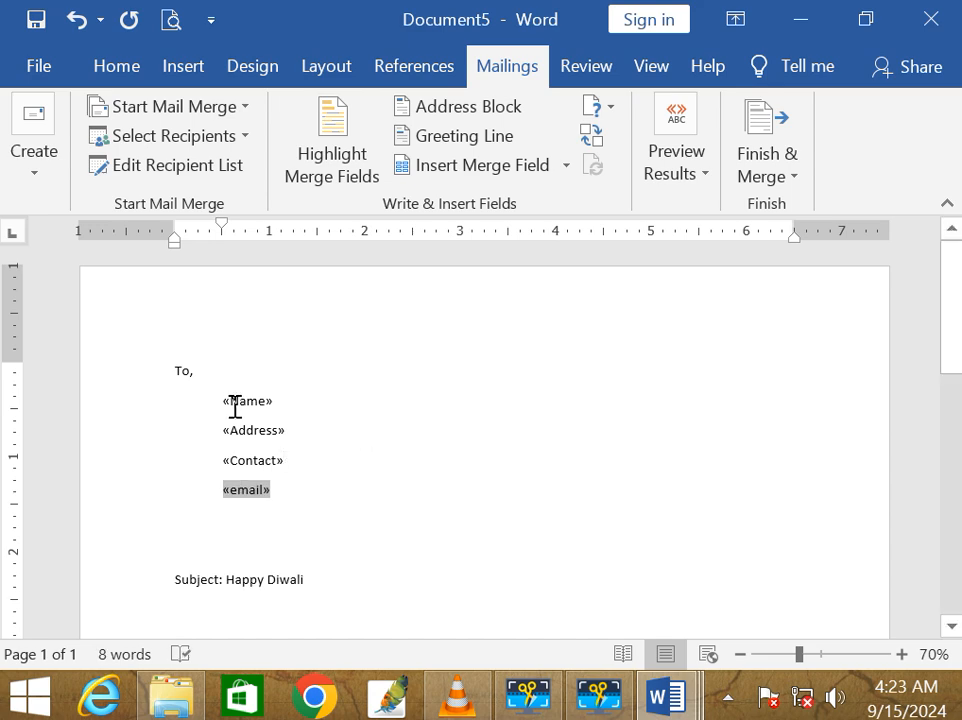
pyautogui.keyDown('ctrl'); pyautogui.scroll(3, 287, 496); pyautogui.keyUp('ctrl')
pyautogui.keyDown('ctrl'); pyautogui.scroll(3, 287, 496); pyautogui.keyUp('ctrl')
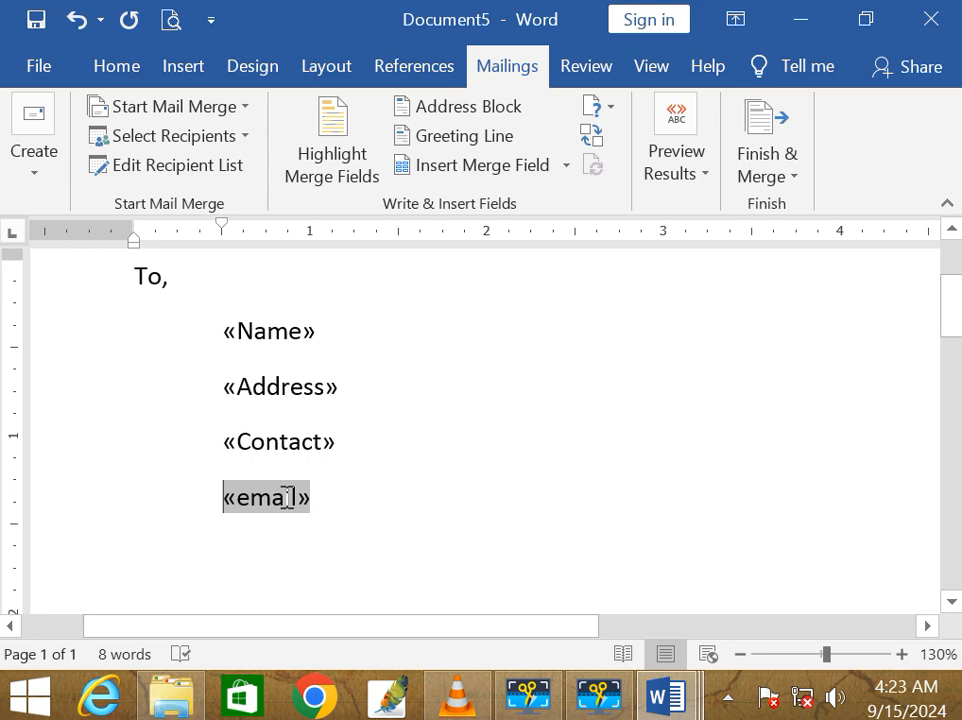
pyautogui.scroll(-3, 287, 496)
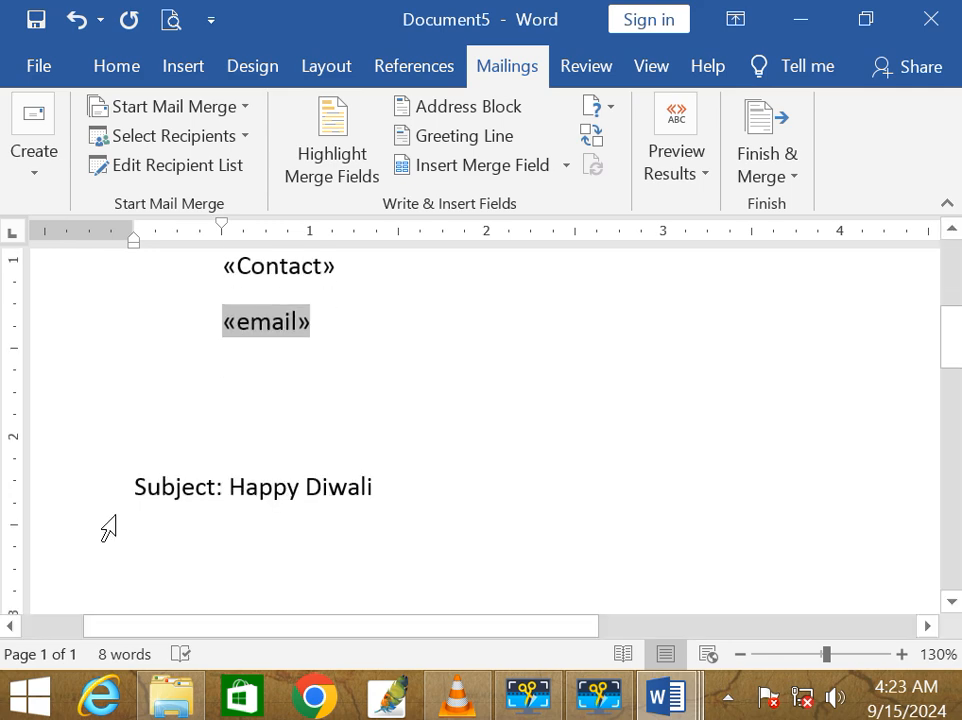
# Step: Add the «Name» merge field after 'Subject: Happy Diwali'
pyautogui.click(391, 484)
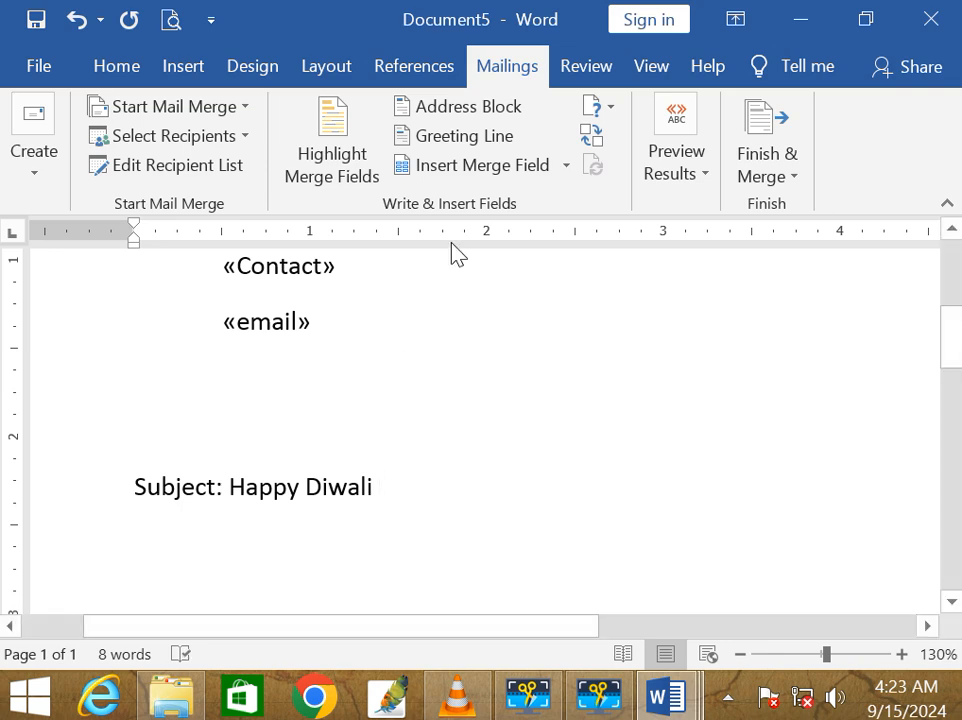
pyautogui.click(564, 167)
pyautogui.click(543, 204)
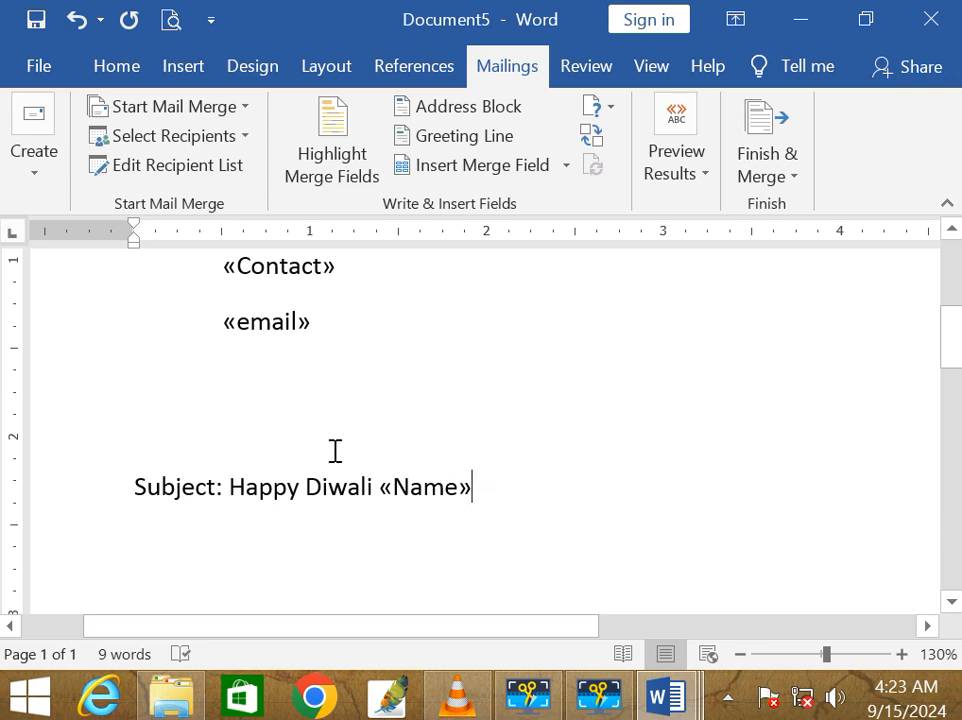
pyautogui.scroll(3, 411, 339)
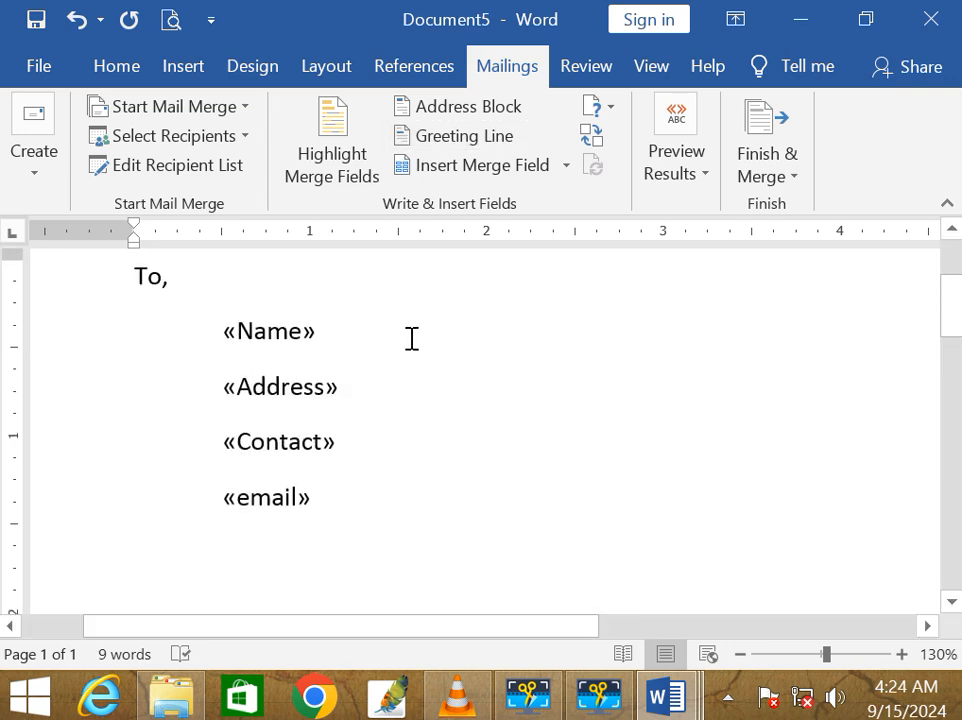
pyautogui.scroll(-2, 411, 339)
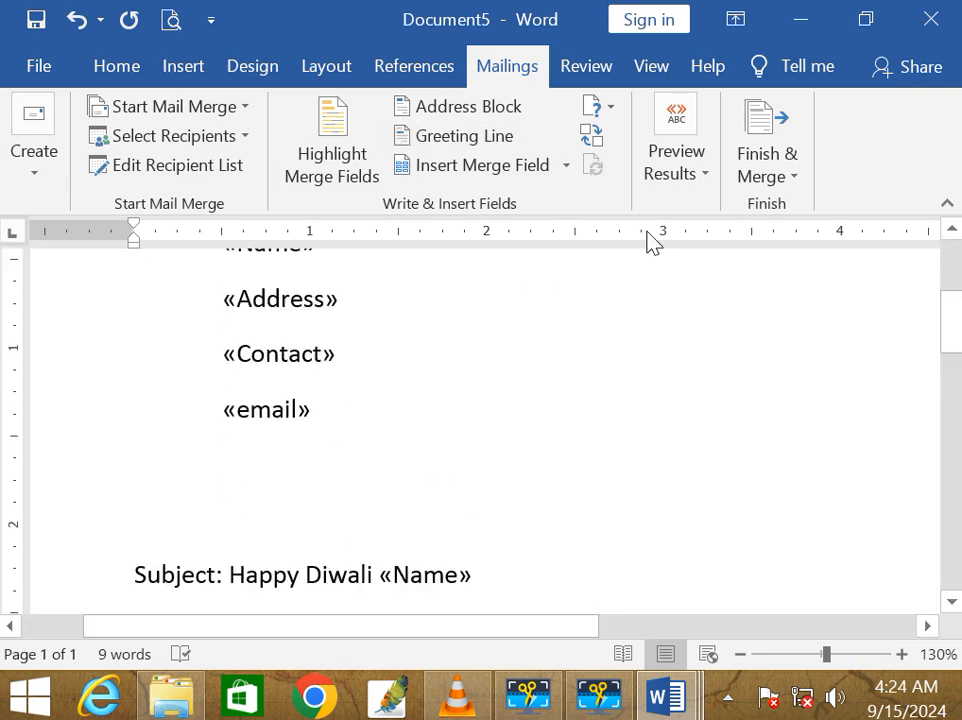
# Step: Turn on Preview Results so the letter shows real recipient data instead of merge fields
pyautogui.click(681, 133)
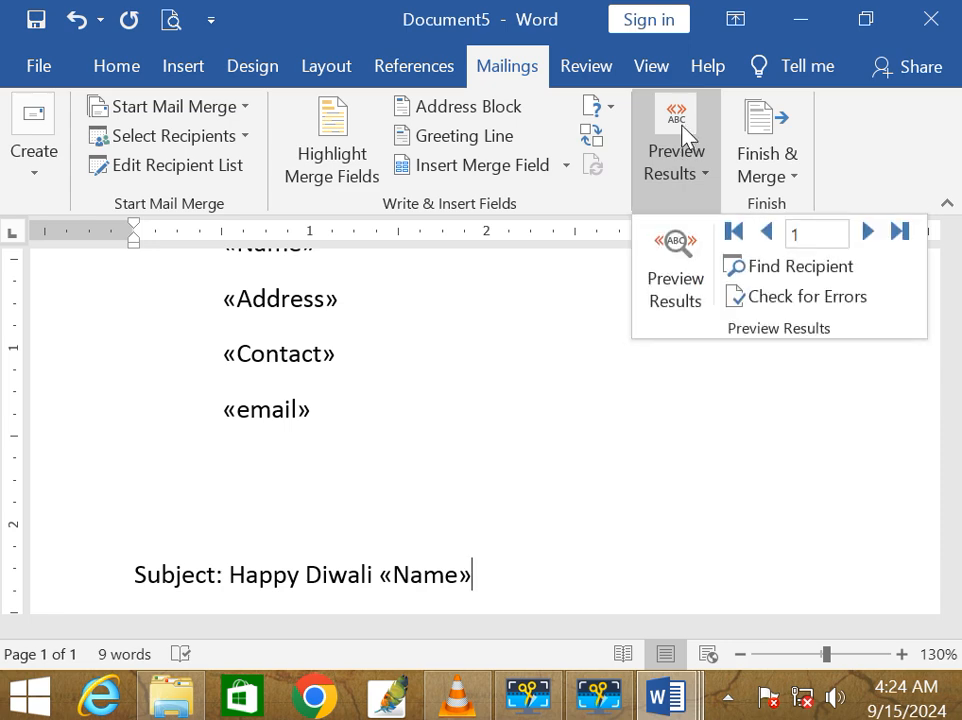
pyautogui.click(675, 258)
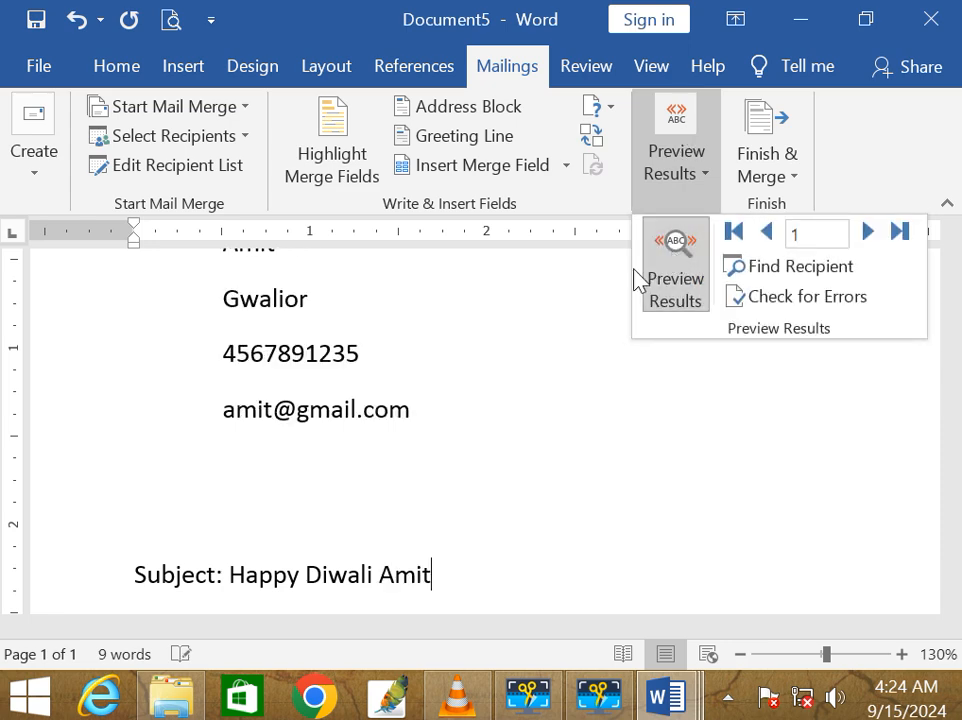
pyautogui.click(792, 398)
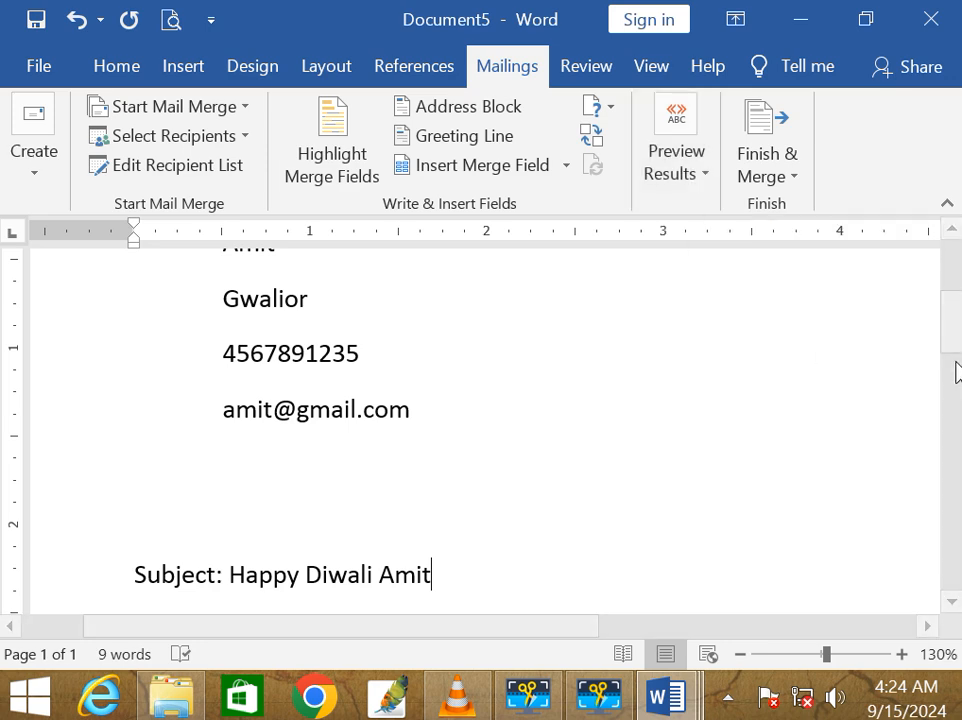
pyautogui.moveTo(954, 341); pyautogui.dragTo(953, 373)
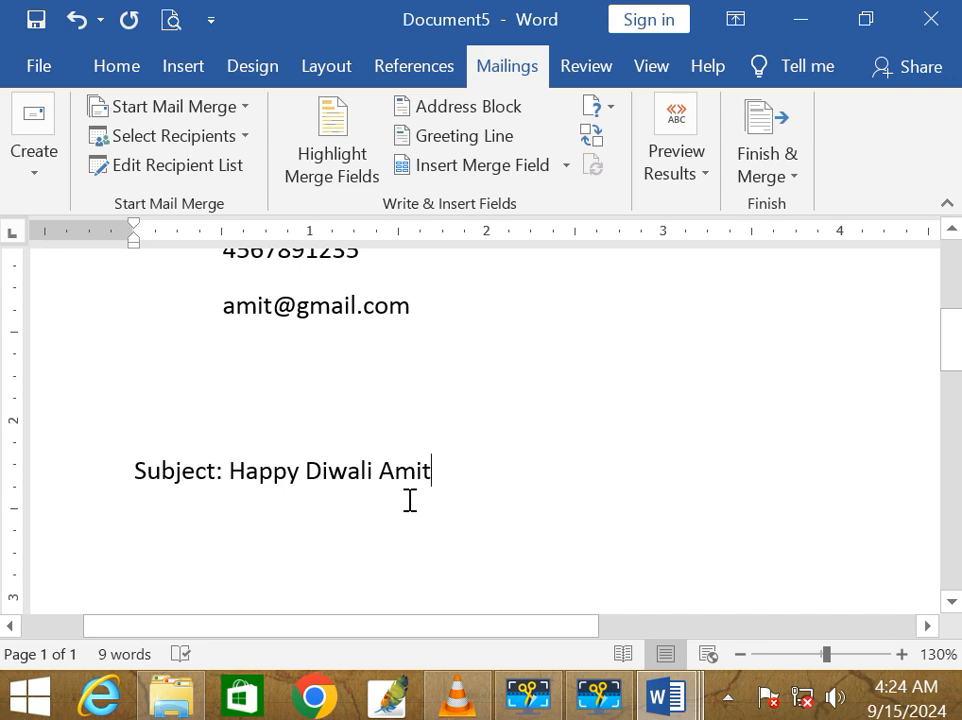
# Step: Advance the merge preview to record 2, the second recipient's letter
pyautogui.click(708, 187)
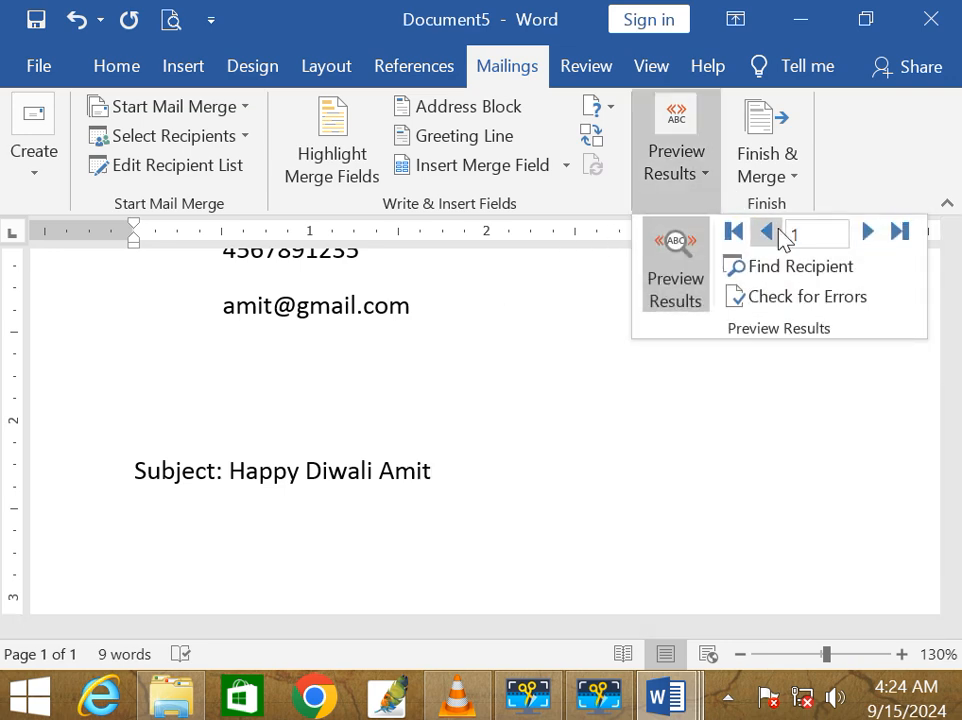
pyautogui.click(867, 233)
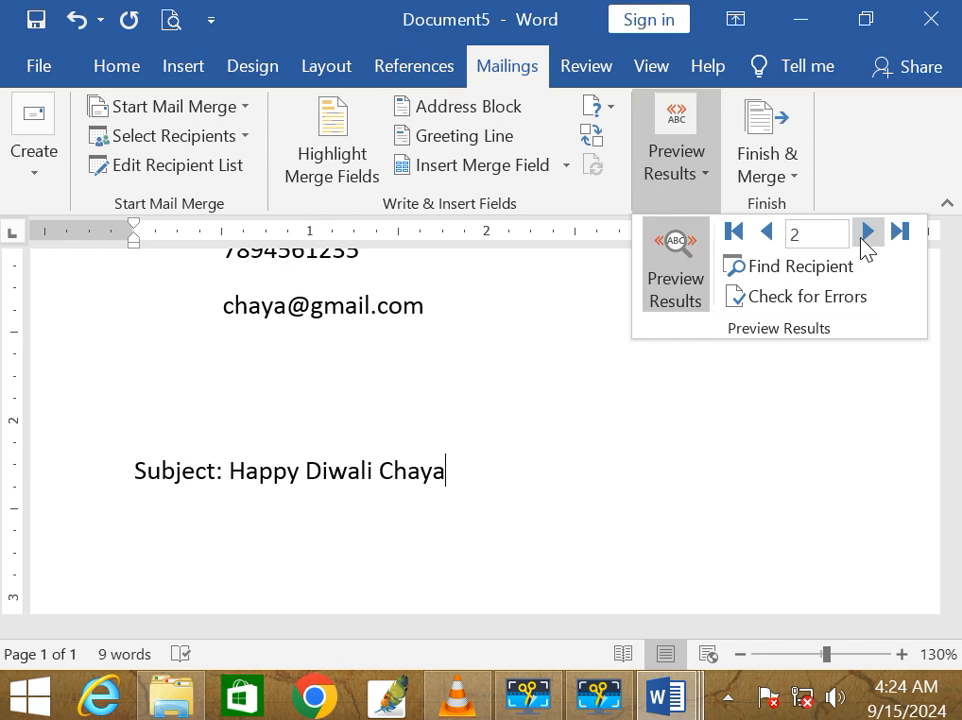
pyautogui.click(194, 172)
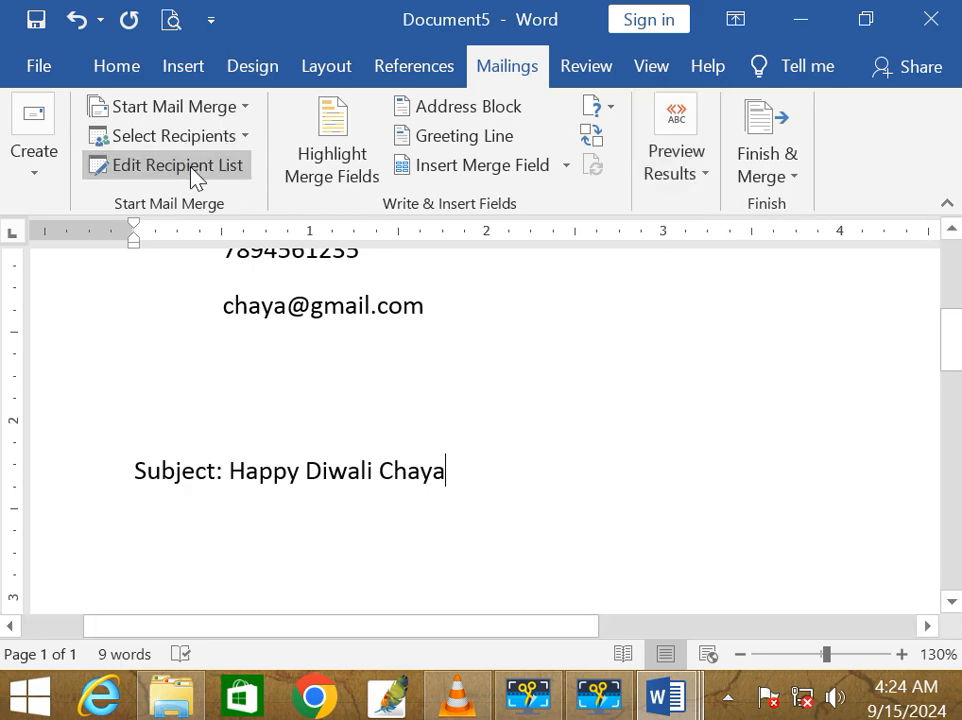
# Step: In the data source's Data Form, add a new record with the recipient's name, city, contact number and e-mail
pyautogui.click(268, 398)
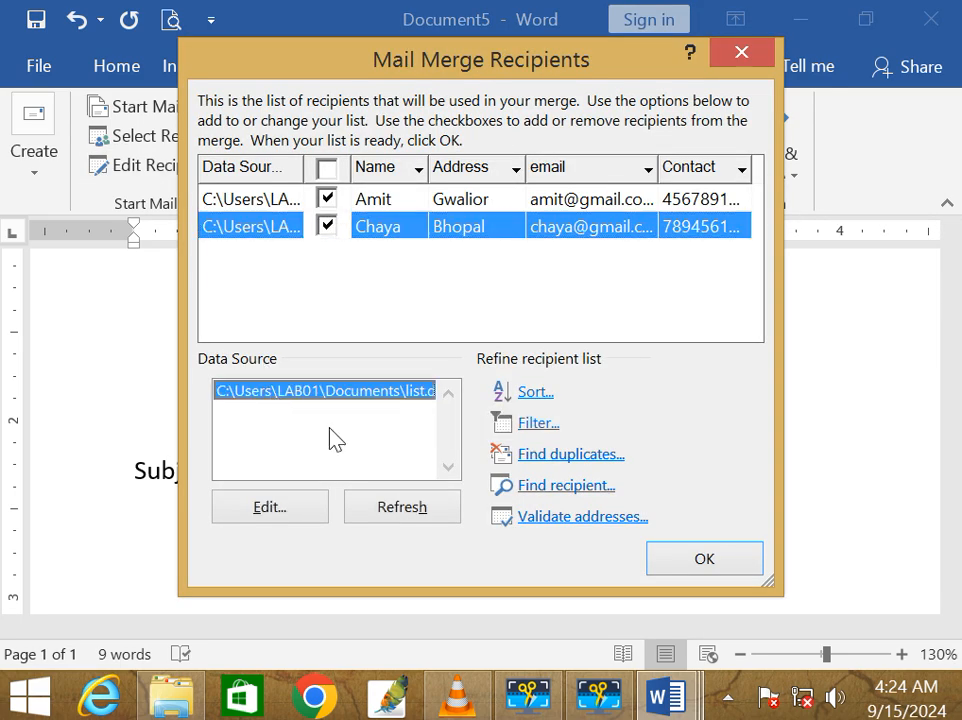
pyautogui.click(268, 507)
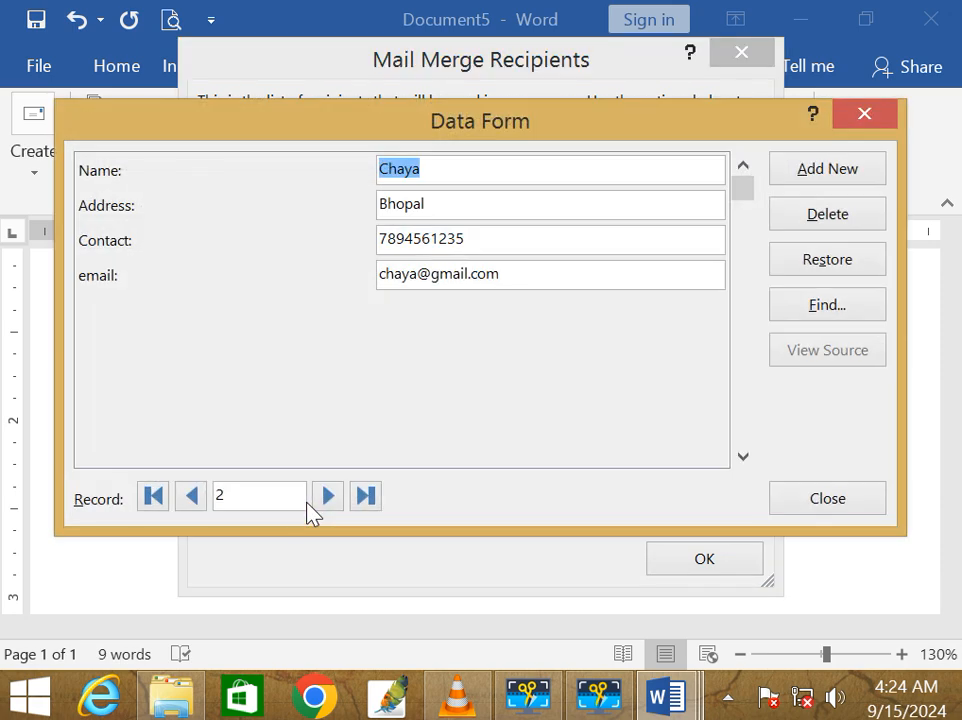
pyautogui.click(857, 170)
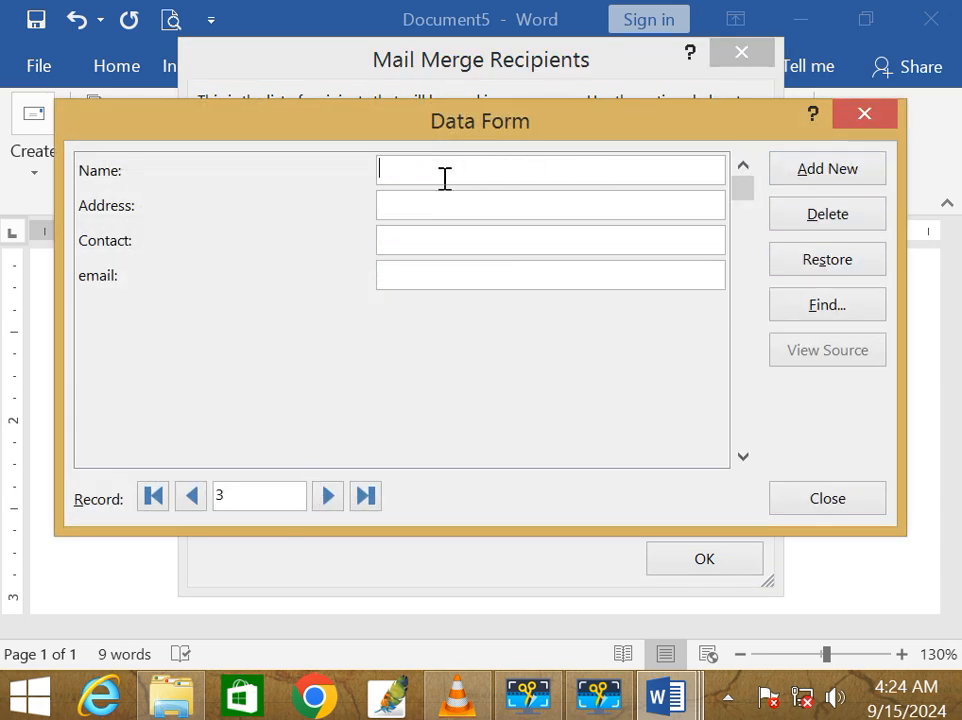
pyautogui.write('preeti')
pyautogui.write('indore')
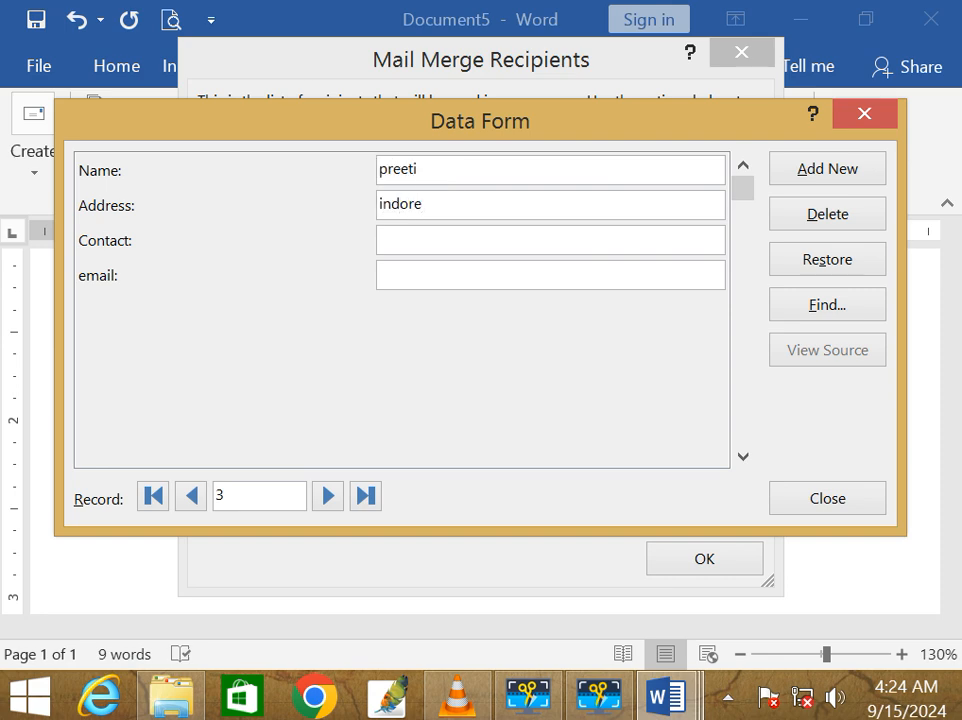
pyautogui.write('78945612')
pyautogui.write('35')
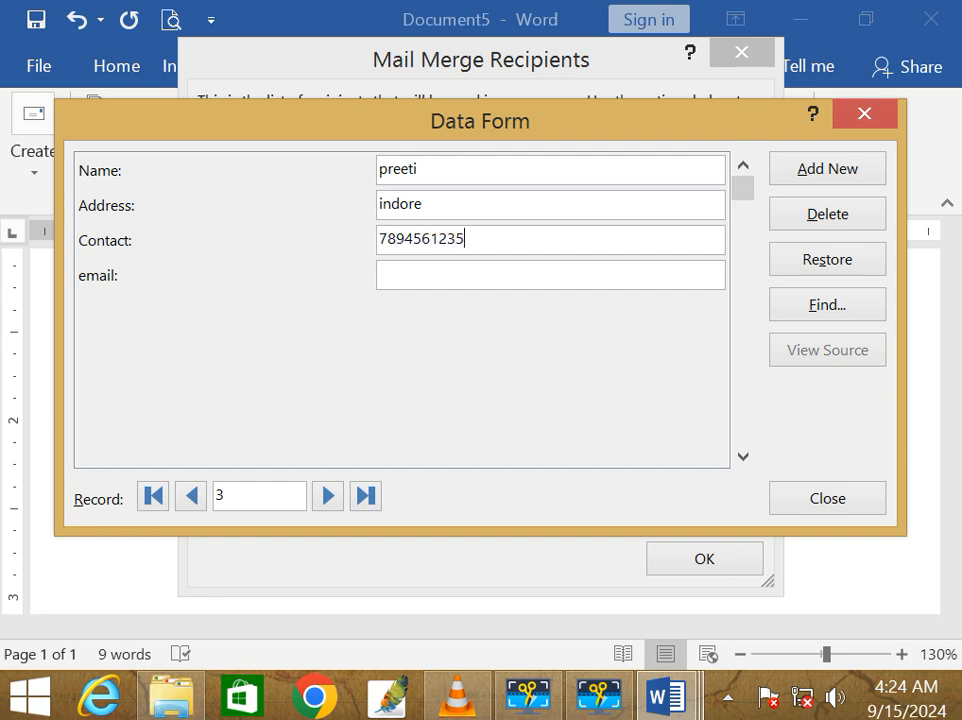
pyautogui.press('Tab')
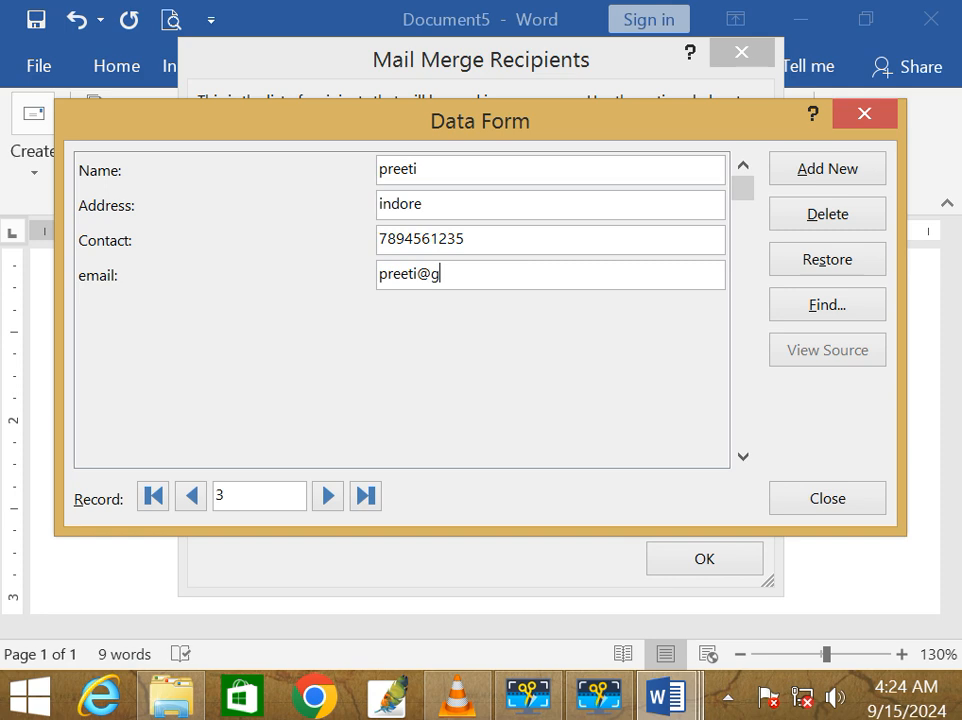
# Step: Commit the new recipient record and close the recipient list, saving it with three recipients
pyautogui.press('Return')
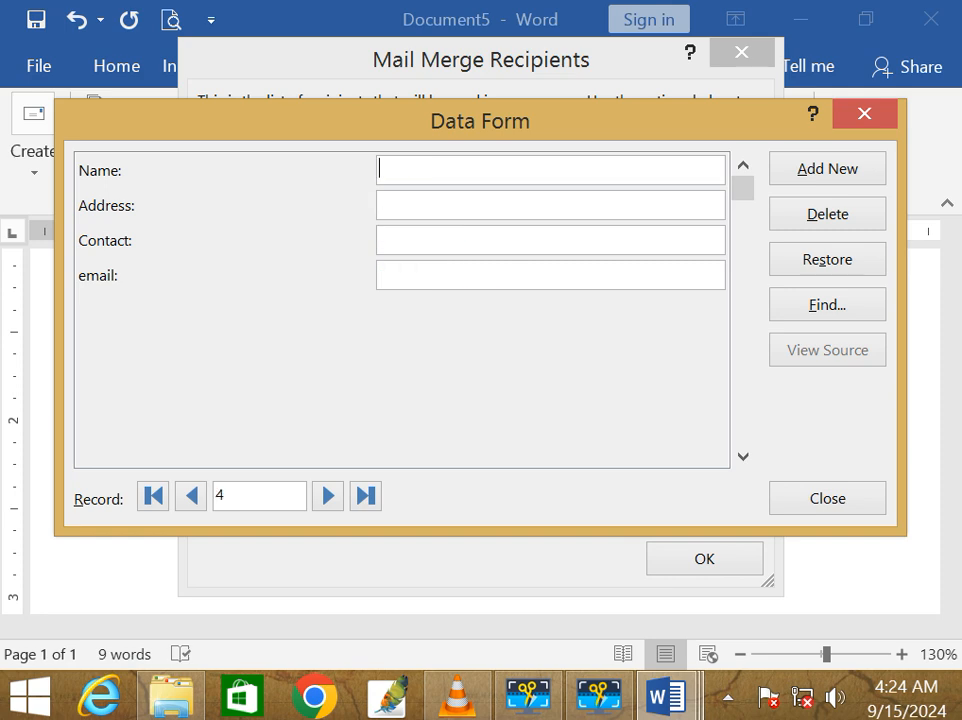
pyautogui.click(835, 503)
pyautogui.click(704, 558)
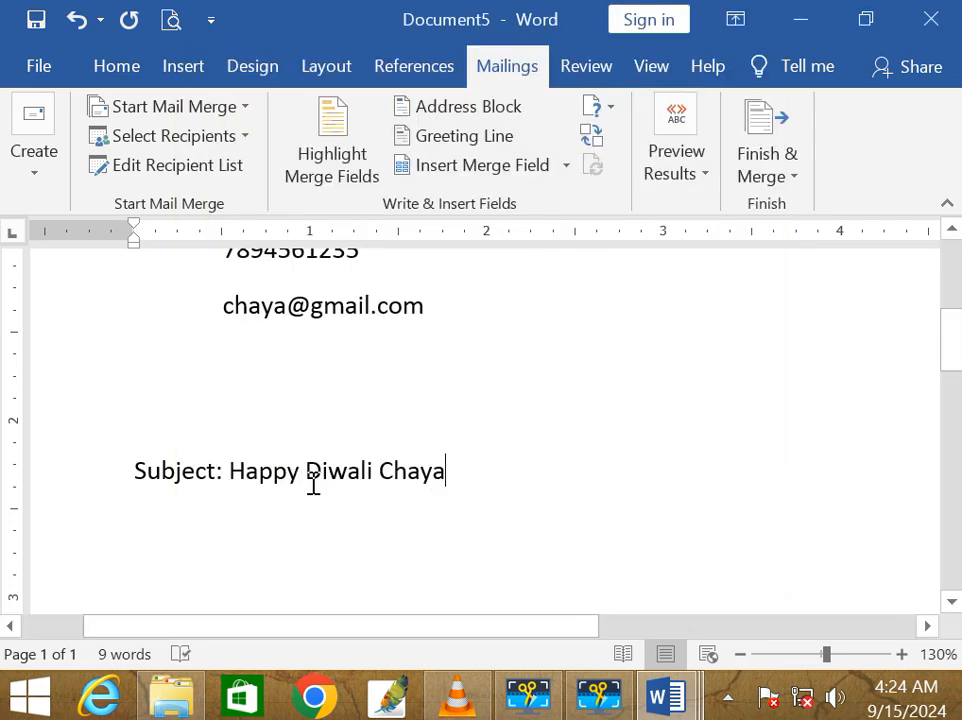
# Step: Advance the merge preview to record 3, the newly added recipient's letter
pyautogui.click(680, 178)
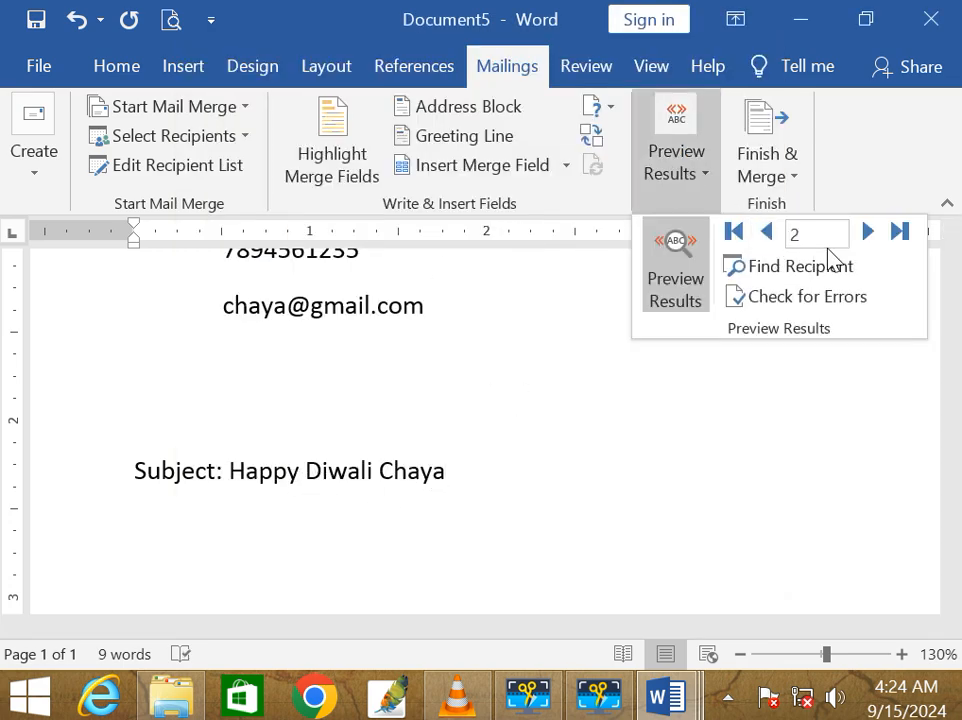
pyautogui.click(868, 233)
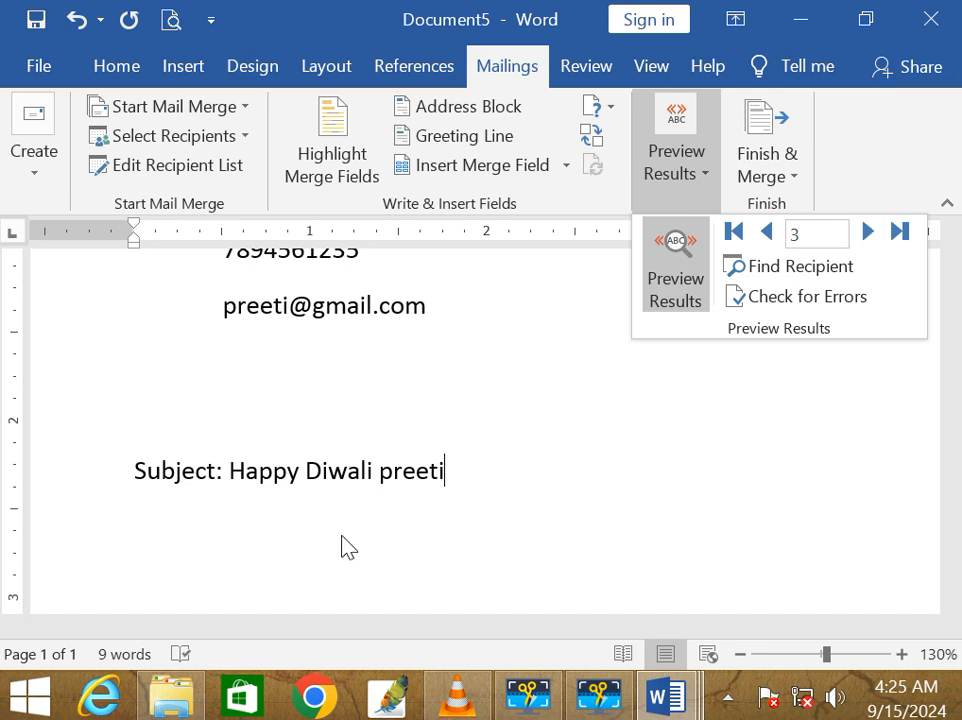
pyautogui.click(666, 697)
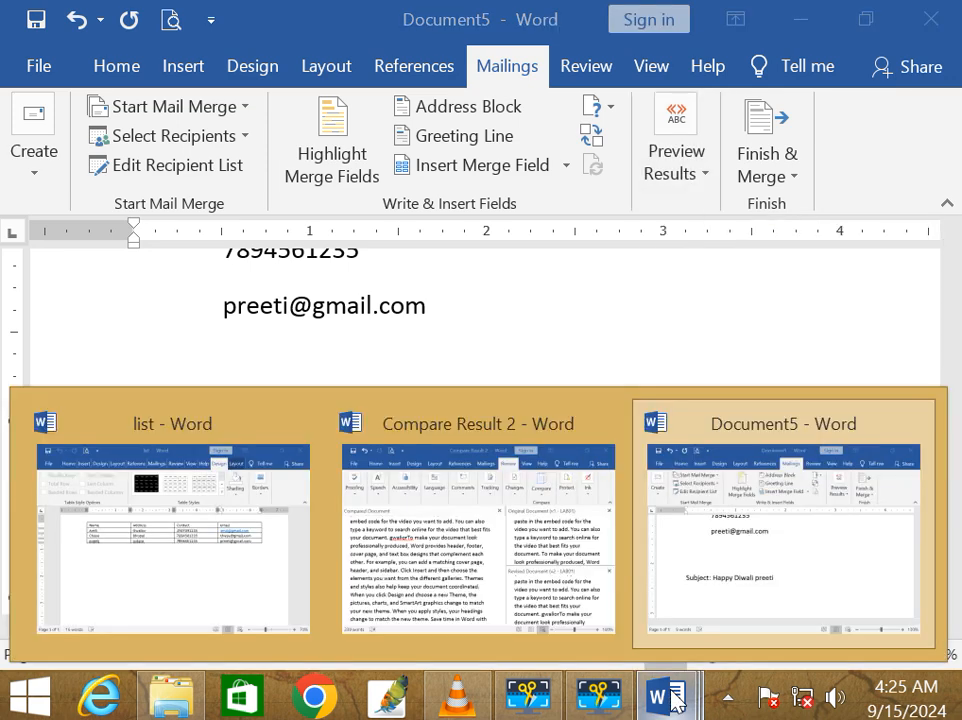
# Step: In the list document, capitalise the third recipient's name and undo the accidental extra table row
pyautogui.click(253, 563)
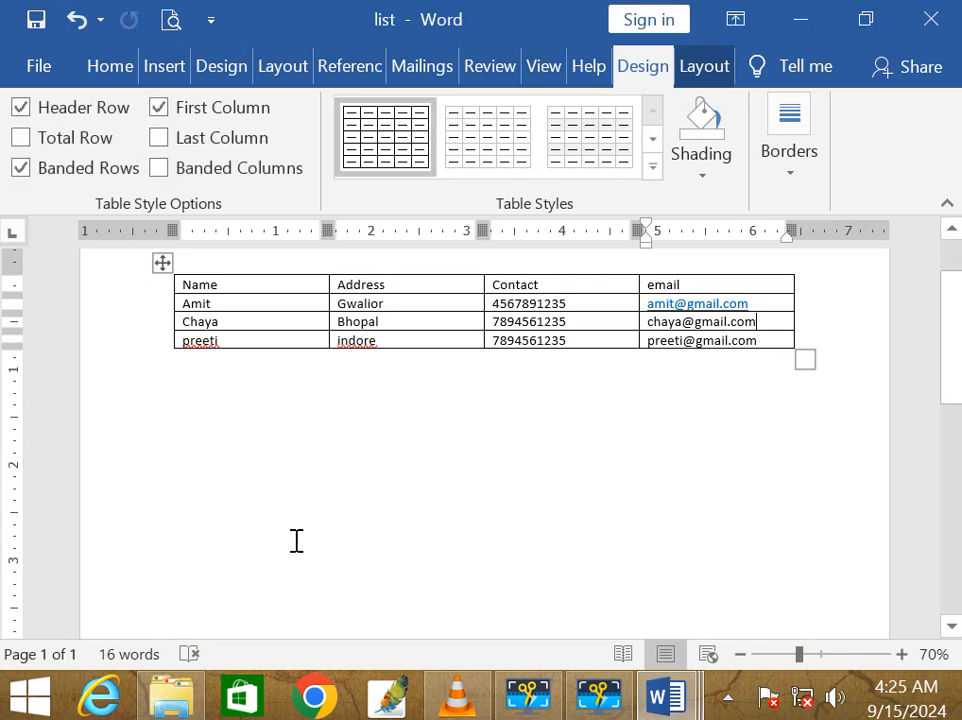
pyautogui.click(275, 338)
pyautogui.press('Tab')
pyautogui.press('Tab')
pyautogui.press('Tab')
pyautogui.press('Tab')
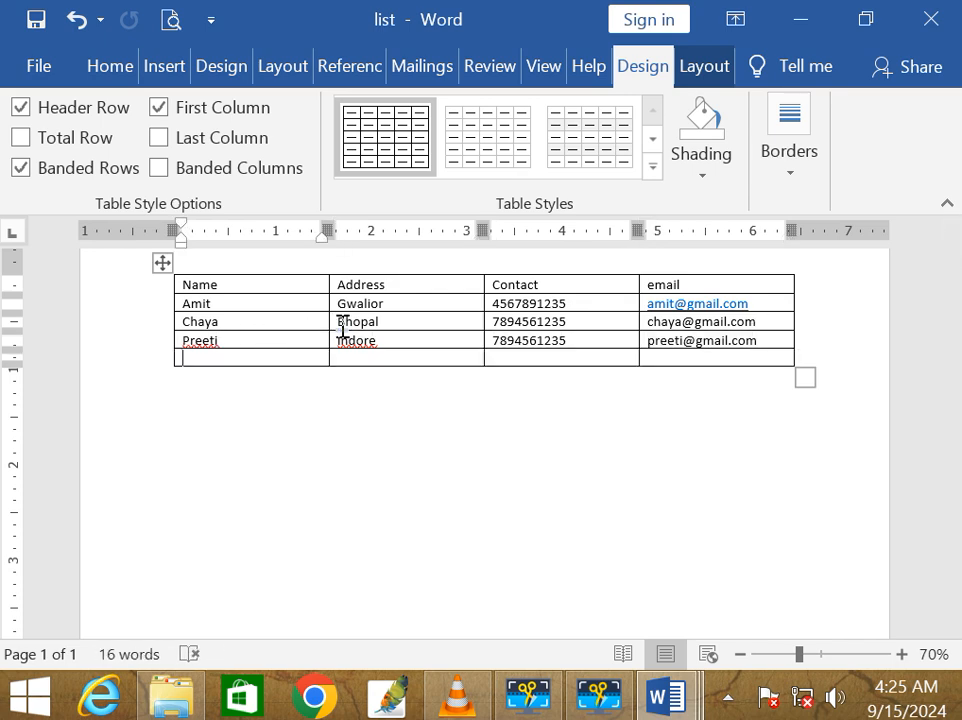
pyautogui.hotkey('ctrl', 'z')
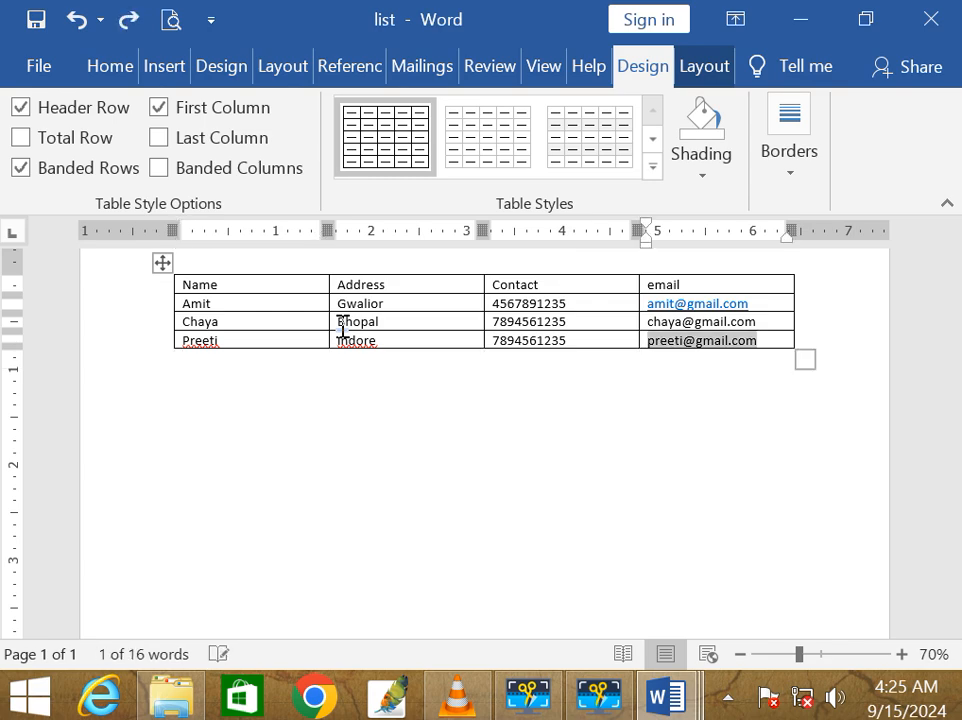
pyautogui.hotkey('ctrl', 'z')
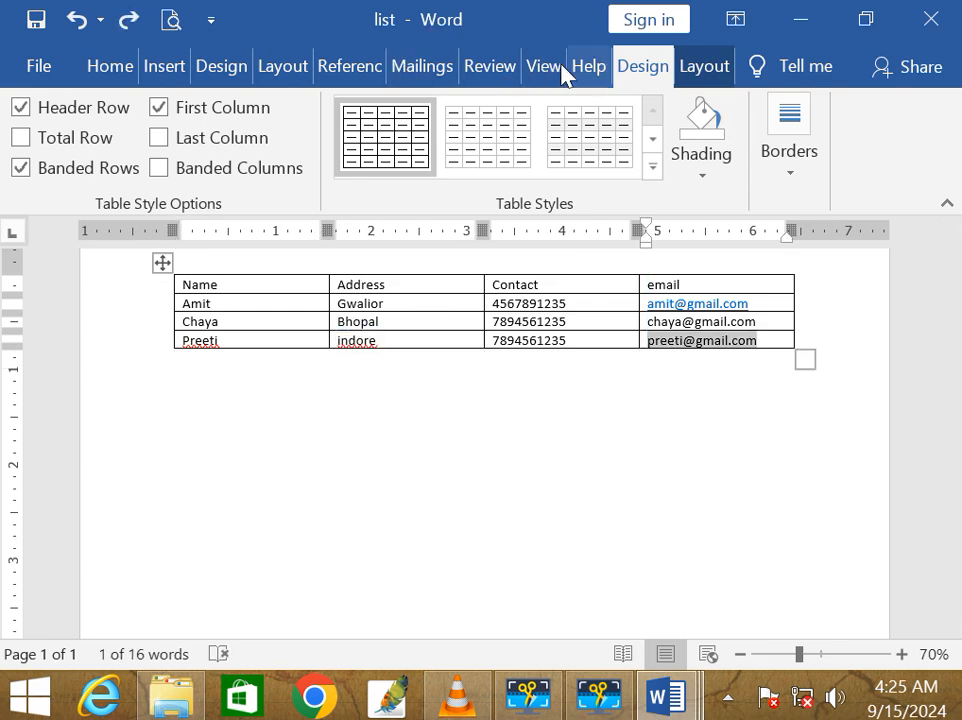
pyautogui.click(431, 70)
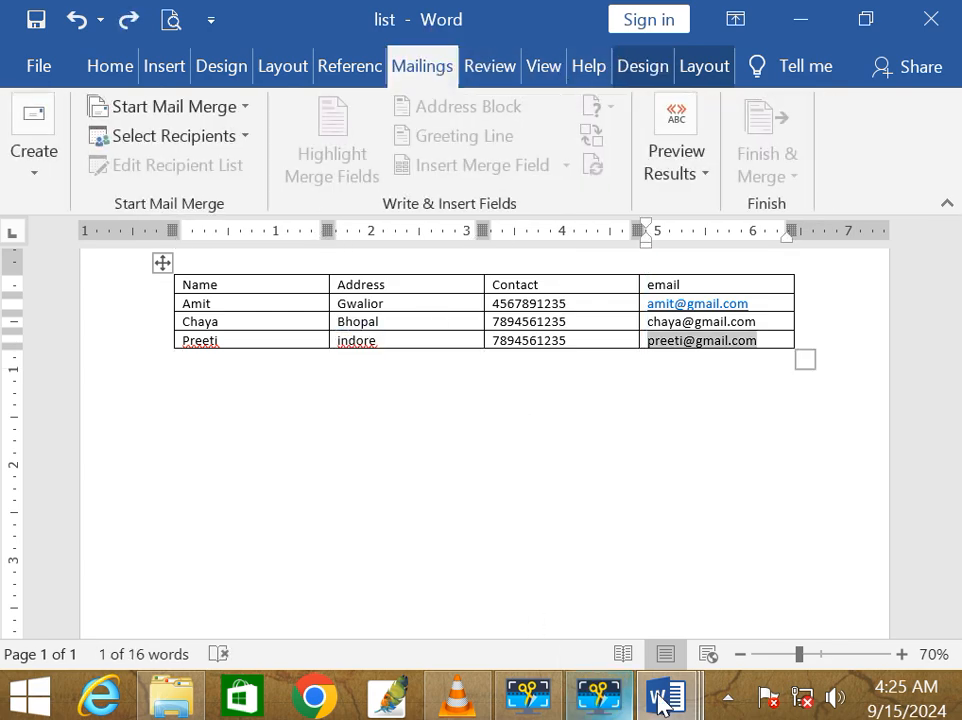
# Step: Return to the Document5 letter and start a Finish & Merge to the printer
pyautogui.moveTo(668, 695)
pyautogui.click(704, 590)
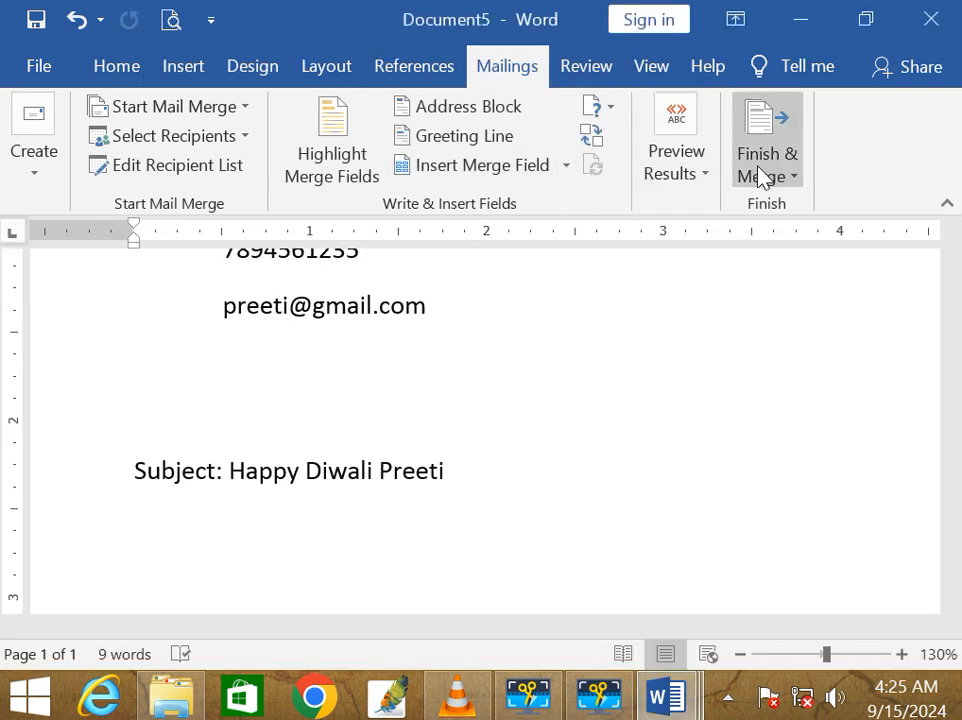
pyautogui.click(794, 178)
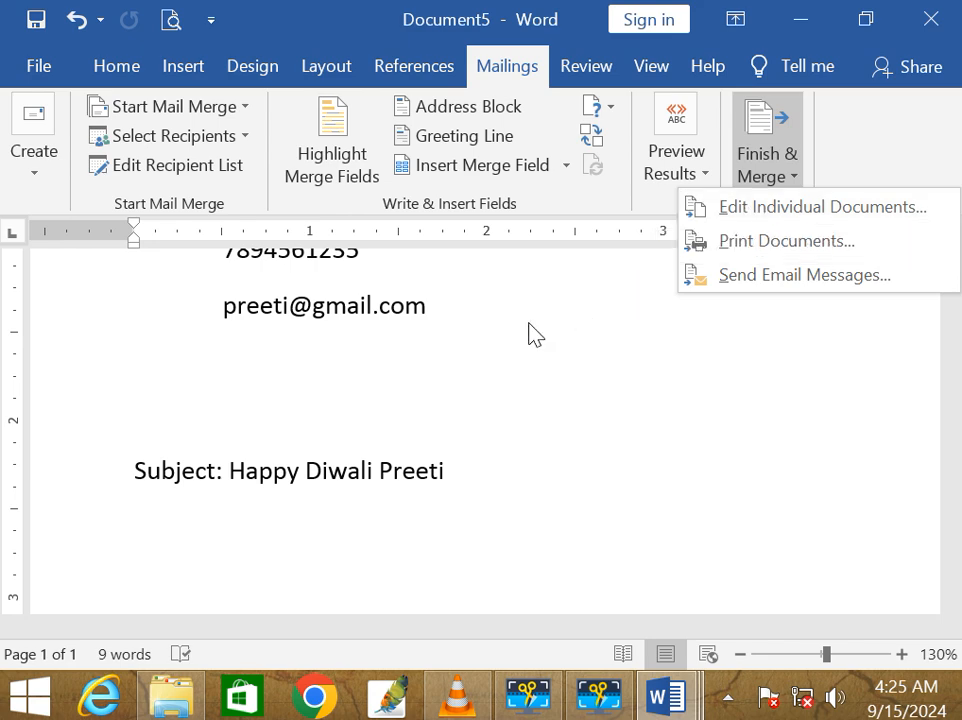
pyautogui.click(770, 178)
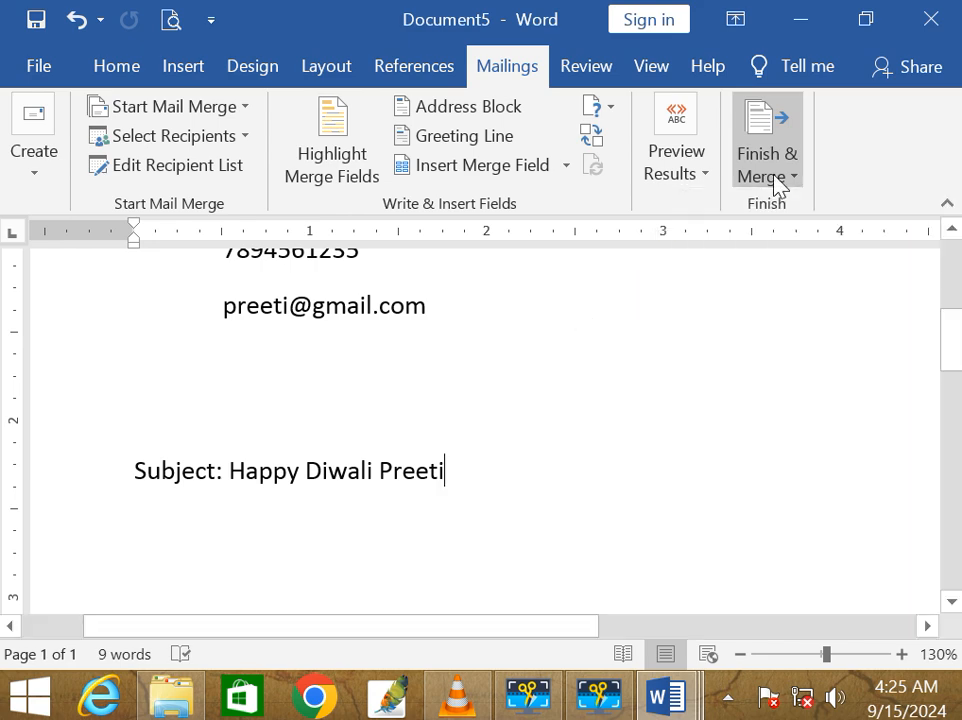
pyautogui.click(777, 178)
pyautogui.click(775, 236)
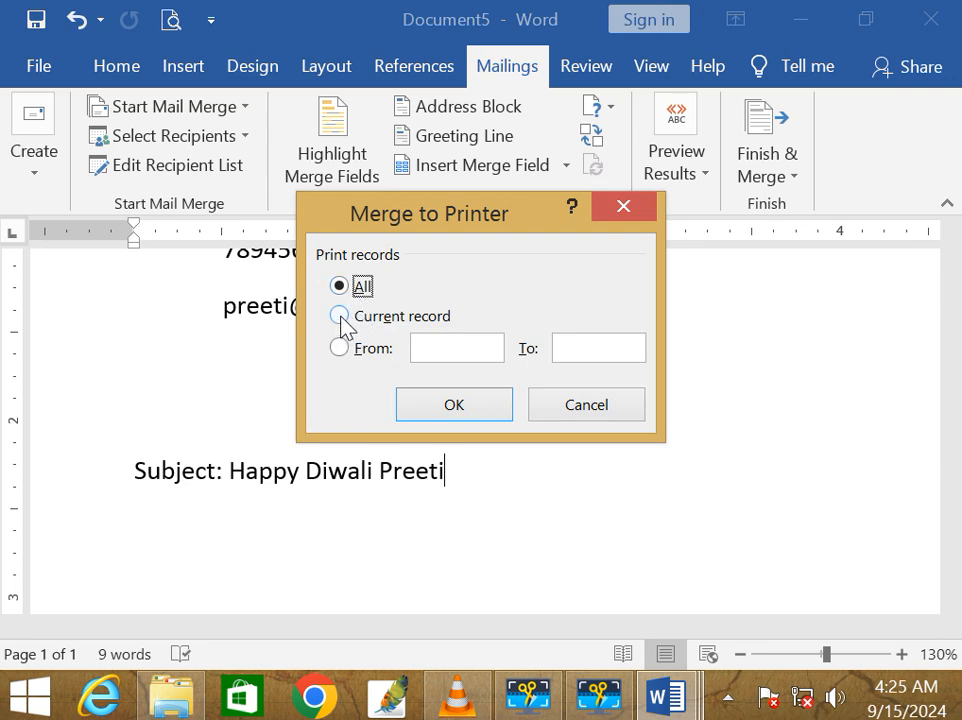
# Step: Set the print range from record 1 to 10, then cancel without printing
pyautogui.click(340, 317)
pyautogui.click(500, 355)
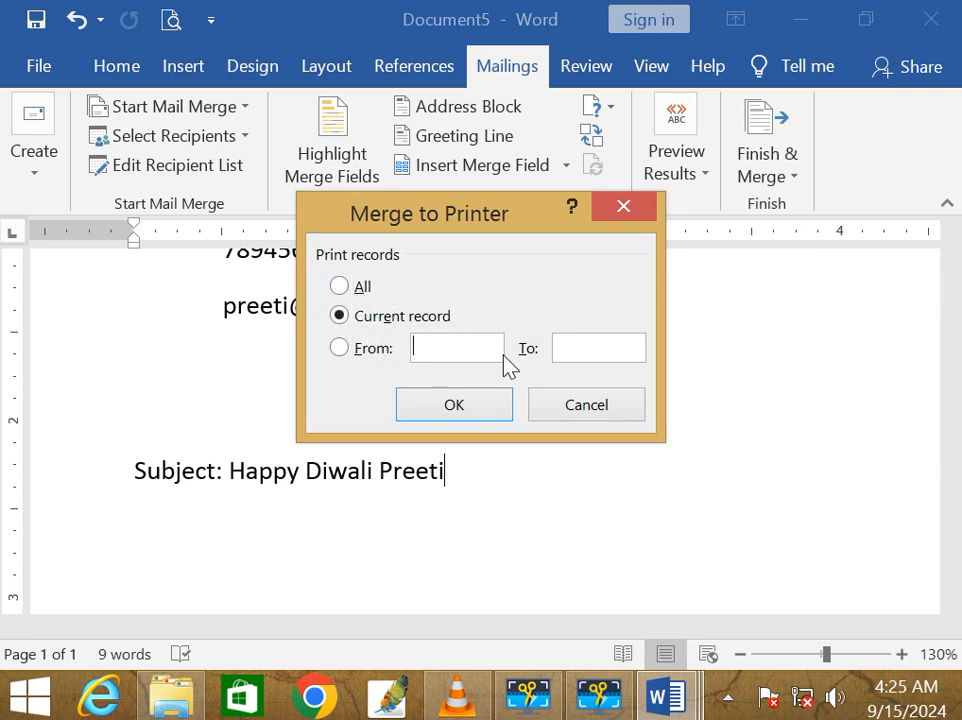
pyautogui.write('1')
pyautogui.click(602, 348)
pyautogui.write('10')
pyautogui.click(636, 398)
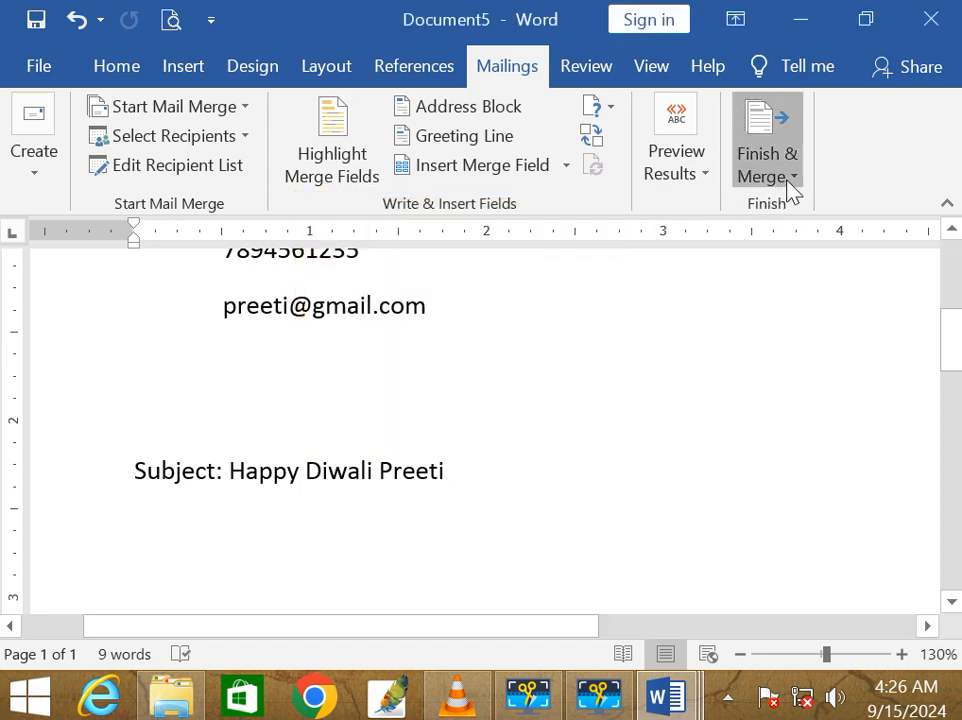
pyautogui.click(787, 186)
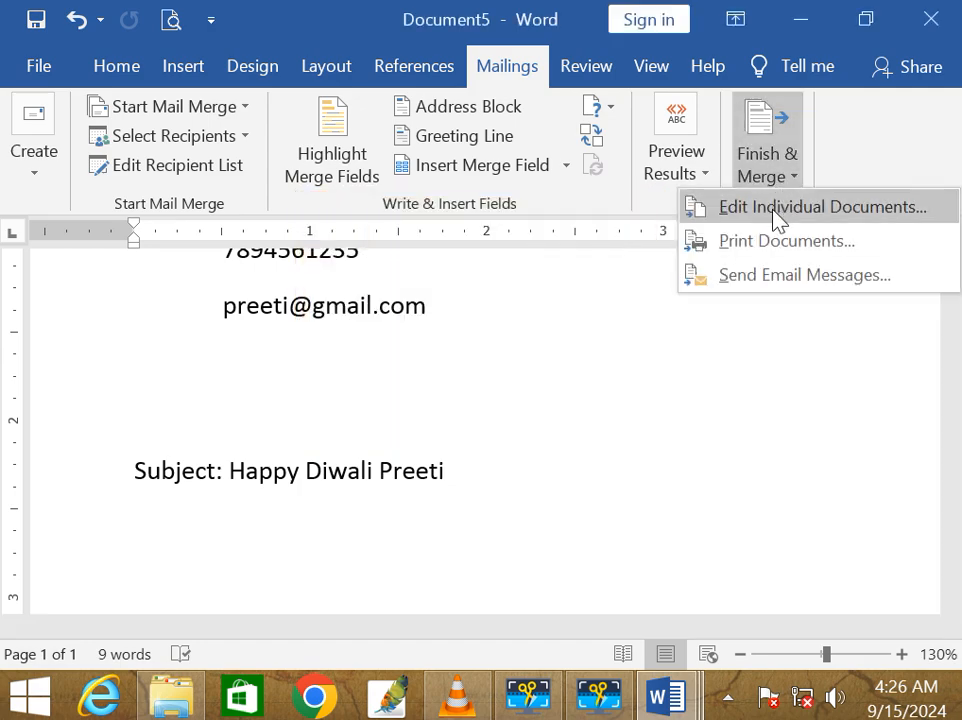
pyautogui.click(743, 280)
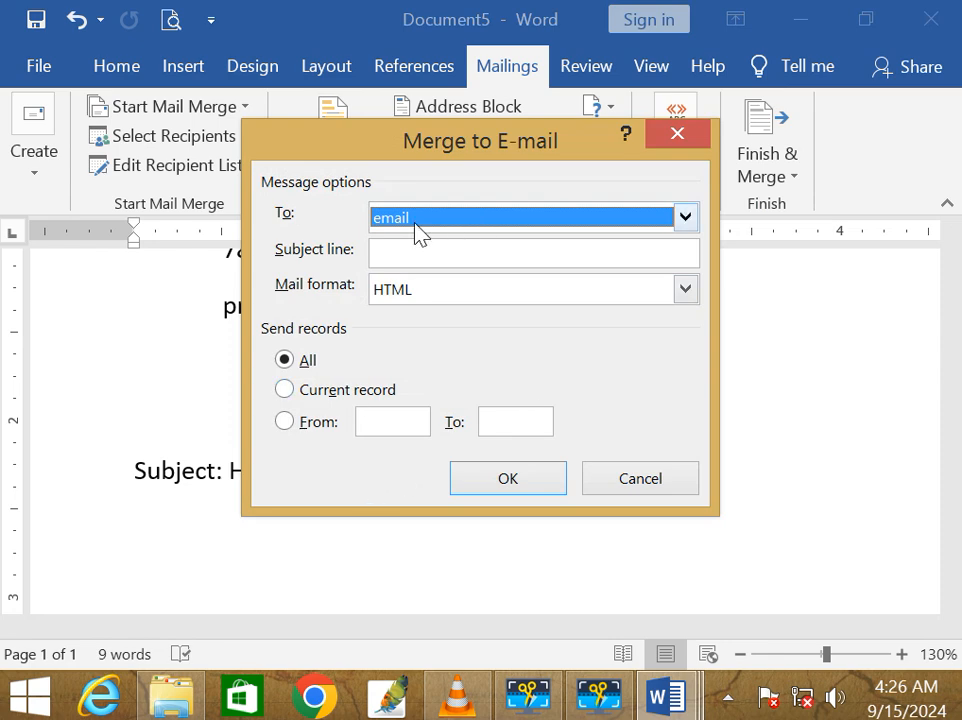
pyautogui.click(397, 251)
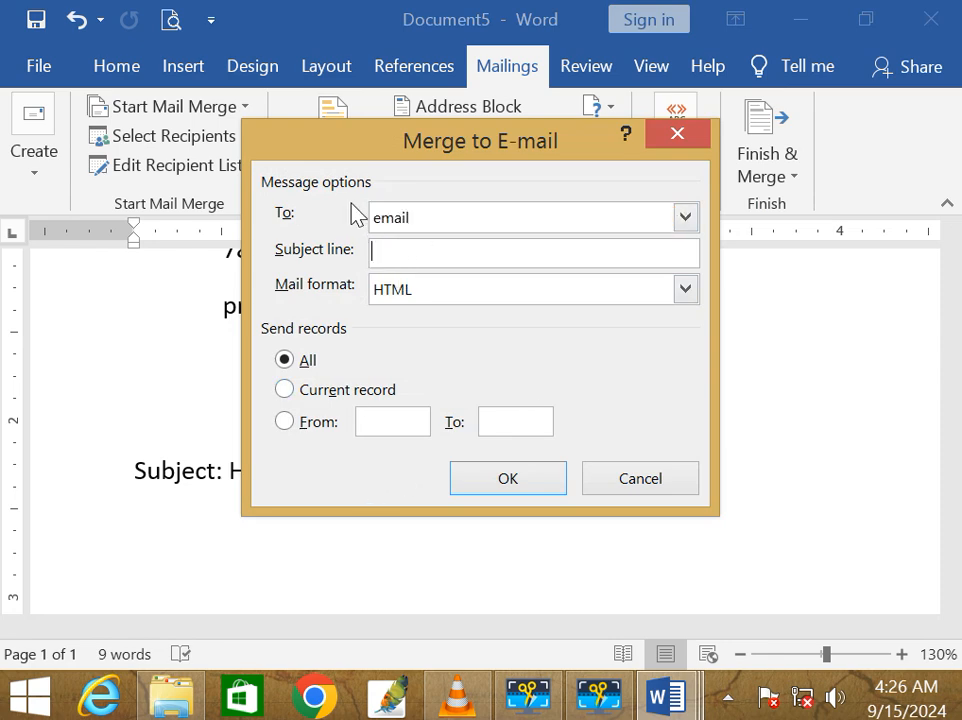
pyautogui.moveTo(380, 160); pyautogui.dragTo(321, 177)
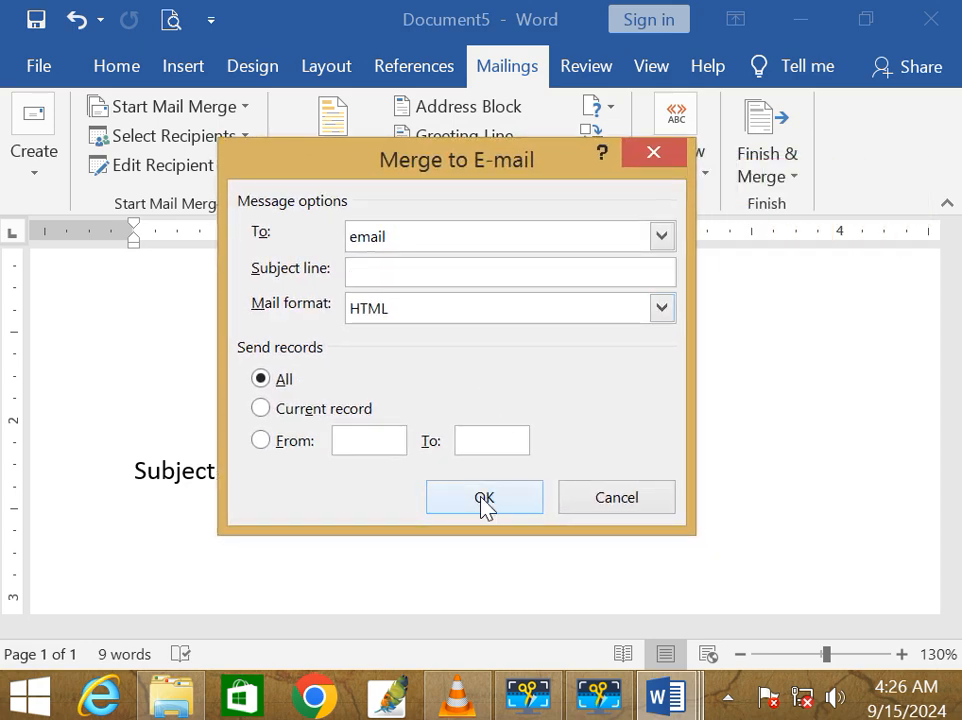
pyautogui.click(618, 499)
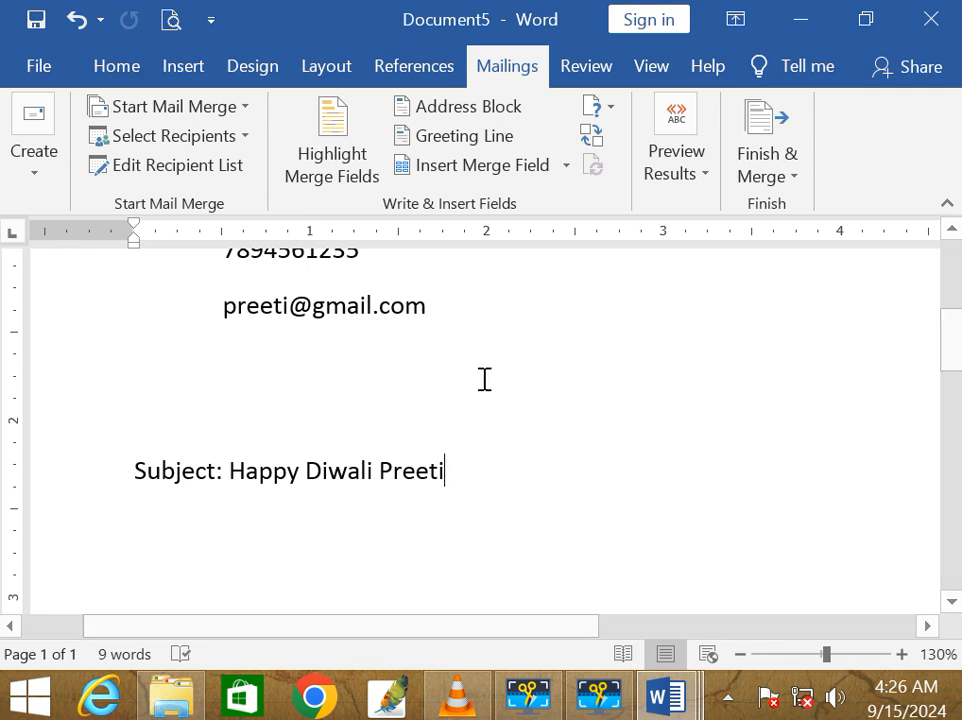
# Step: Merge only record 2 (From 2 To 2) into a new document via Edit Individual Documents
pyautogui.click(757, 179)
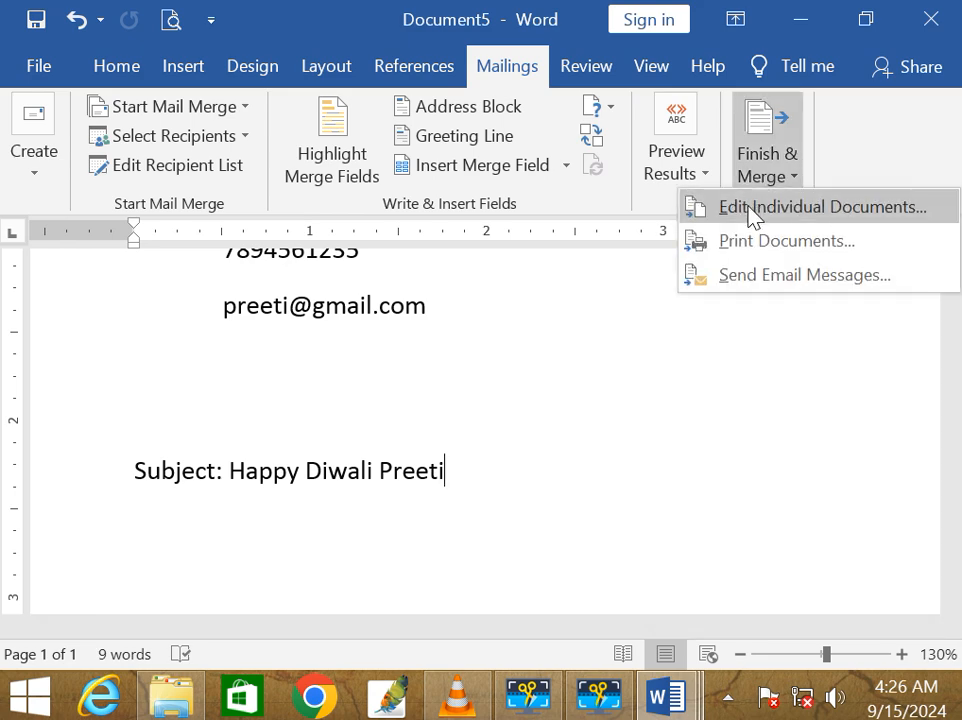
pyautogui.click(687, 207)
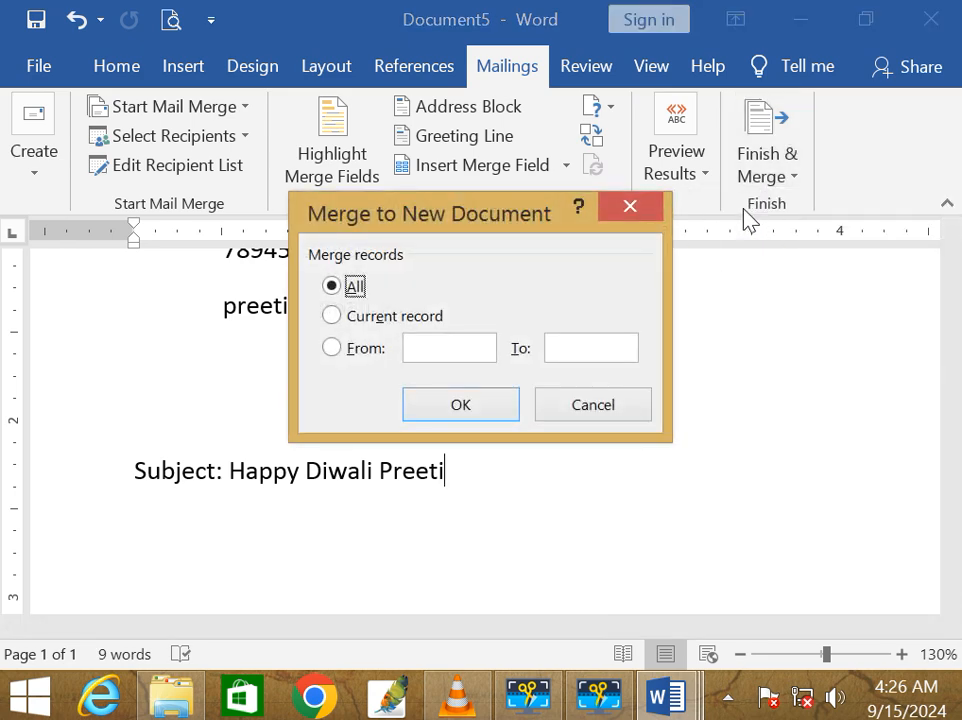
pyautogui.click(337, 350)
pyautogui.write('2')
pyautogui.click(576, 347)
pyautogui.write('1')
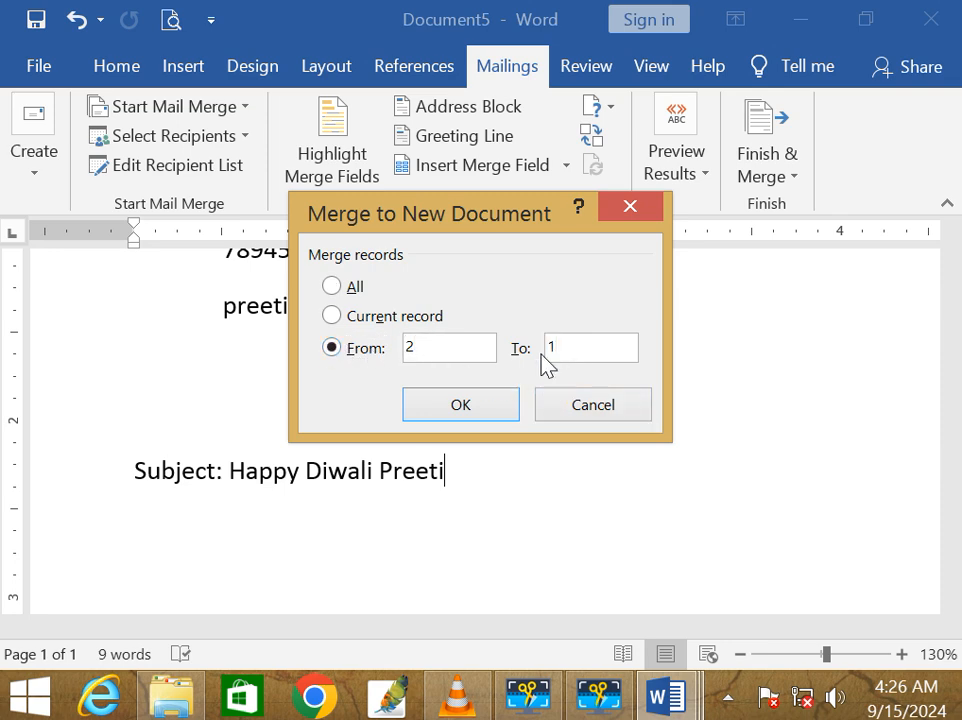
pyautogui.press('BackSpace')
pyautogui.write('2')
pyautogui.click(467, 406)
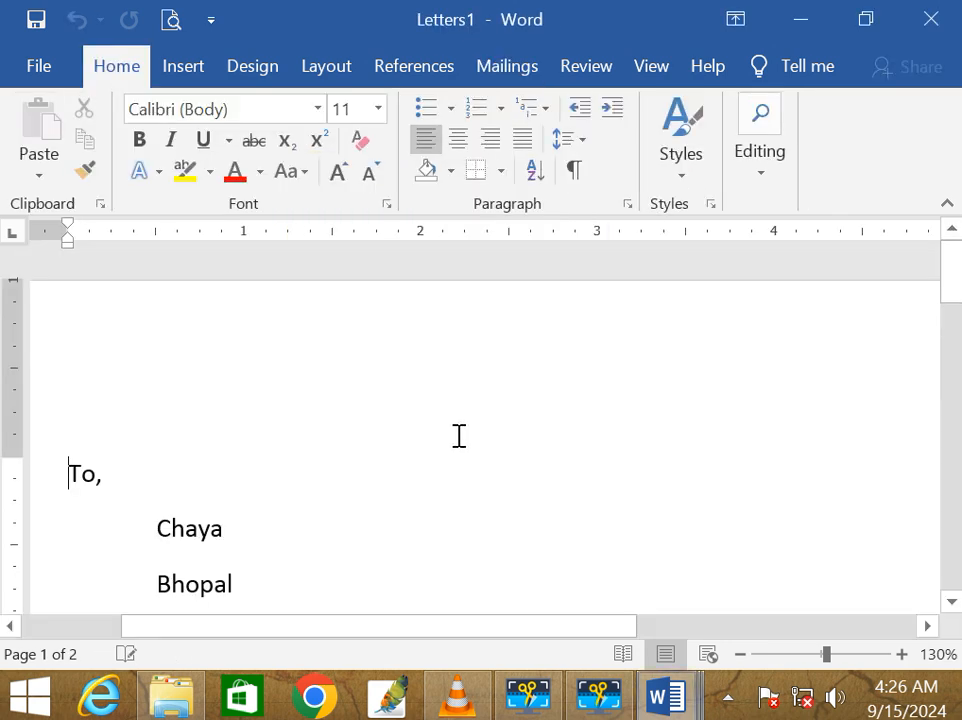
# Step: Scroll through the merged Letters1 output, then bring the Document5 letter to the front
pyautogui.scroll(-5, 457, 436)
pyautogui.scroll(3, 270, 352)
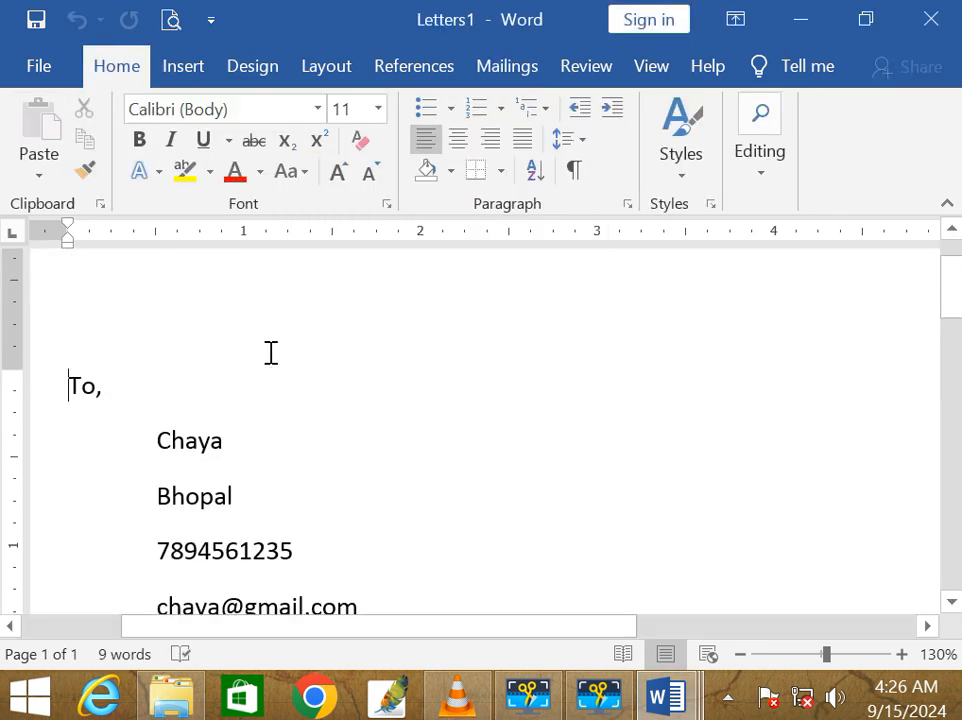
pyautogui.scroll(-10, 270, 352)
pyautogui.scroll(12, 270, 352)
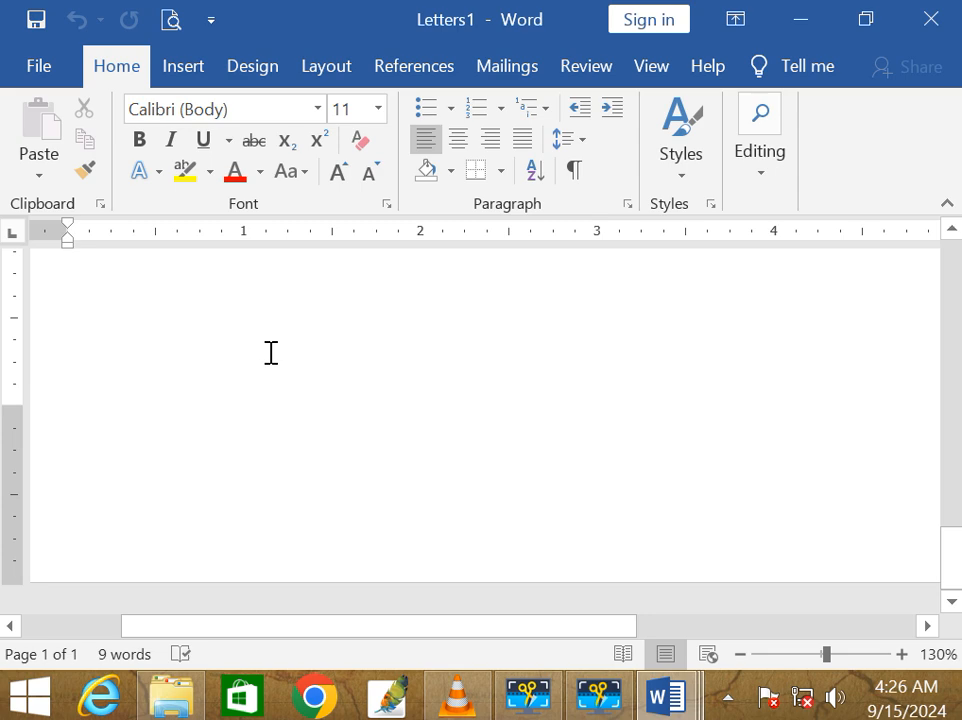
pyautogui.scroll(3, 270, 352)
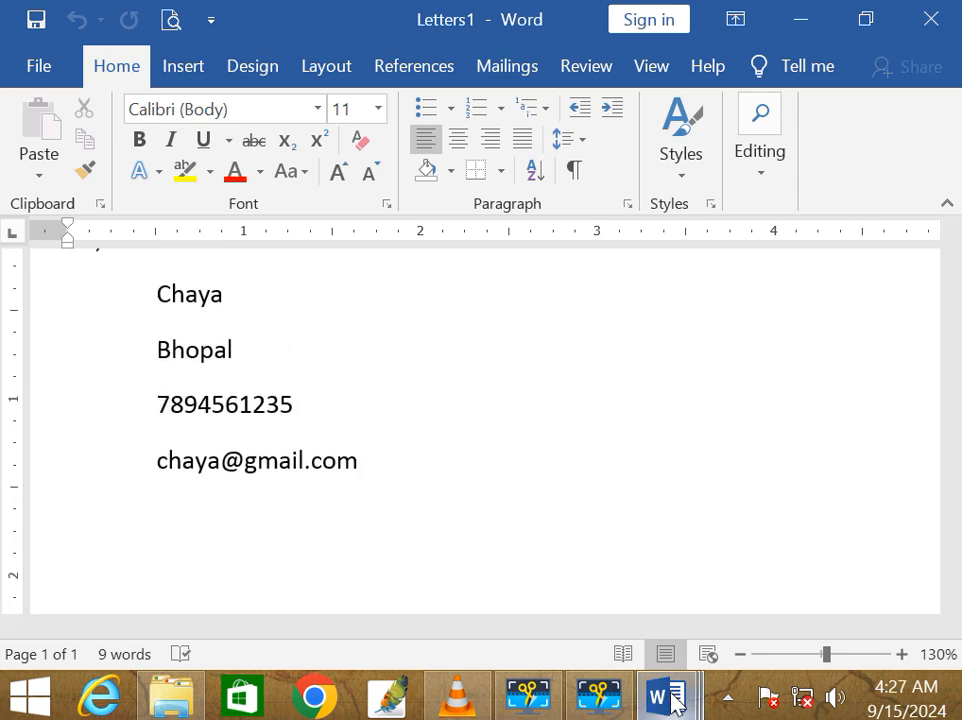
pyautogui.moveTo(673, 703)
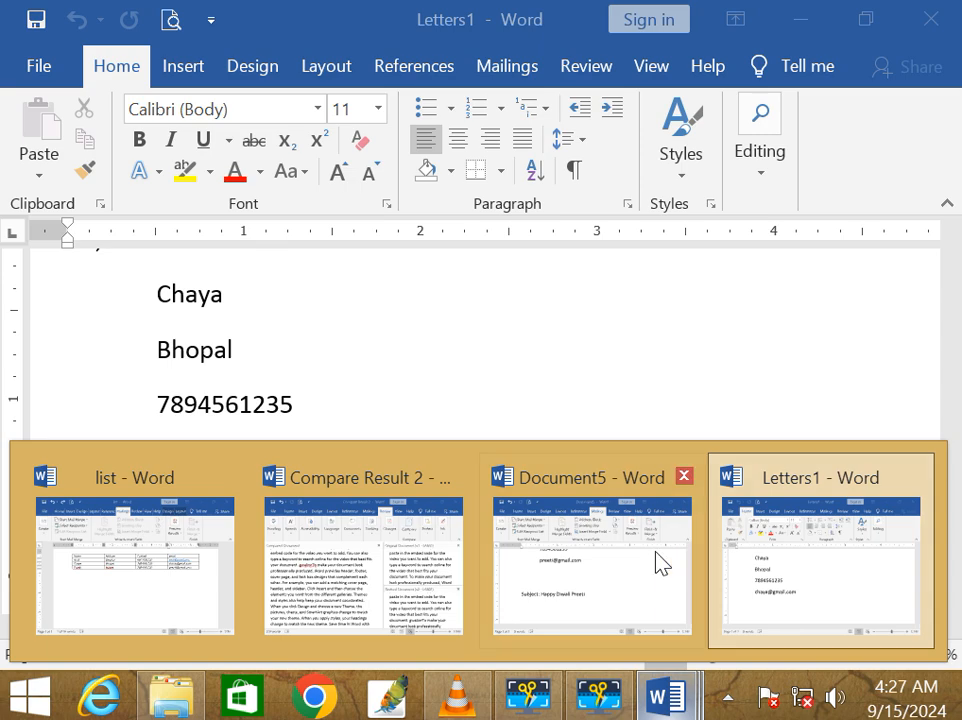
pyautogui.click(596, 570)
pyautogui.scroll(3, 367, 346)
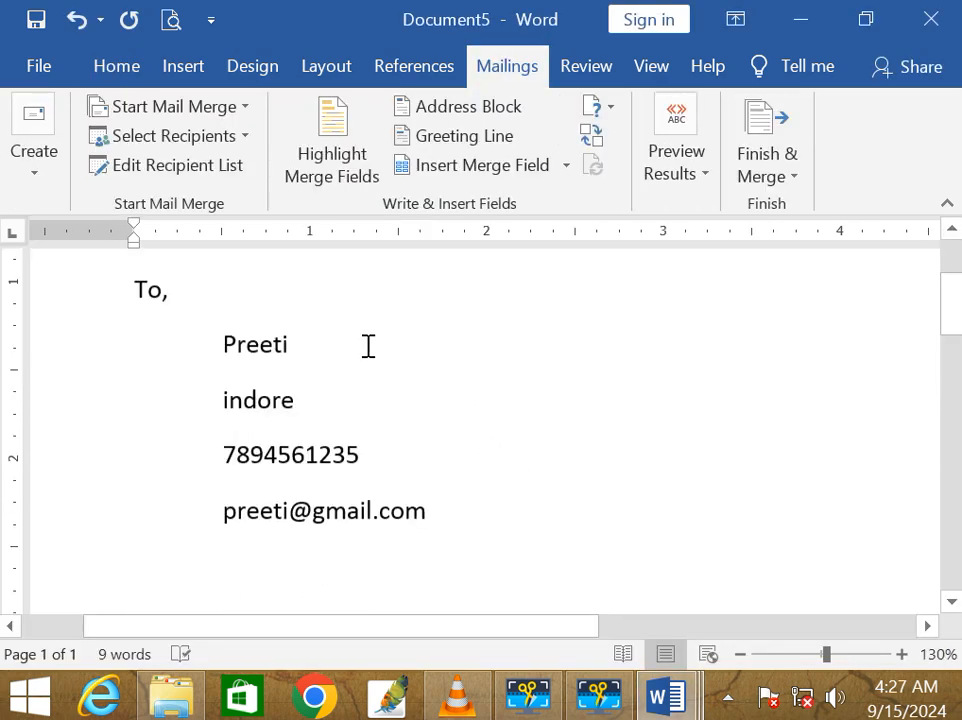
pyautogui.scroll(-10, 367, 346)
pyautogui.scroll(4, 427, 406)
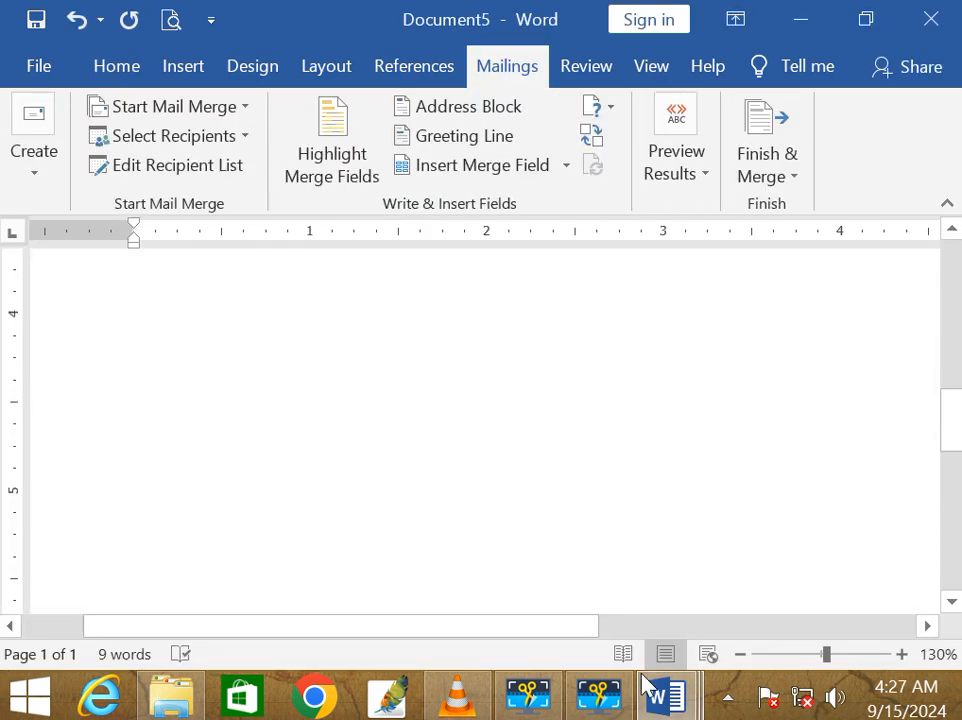
# Step: Recheck the Letters1 letter below the email line, then return to Document5
pyautogui.moveTo(665, 697)
pyautogui.click(794, 591)
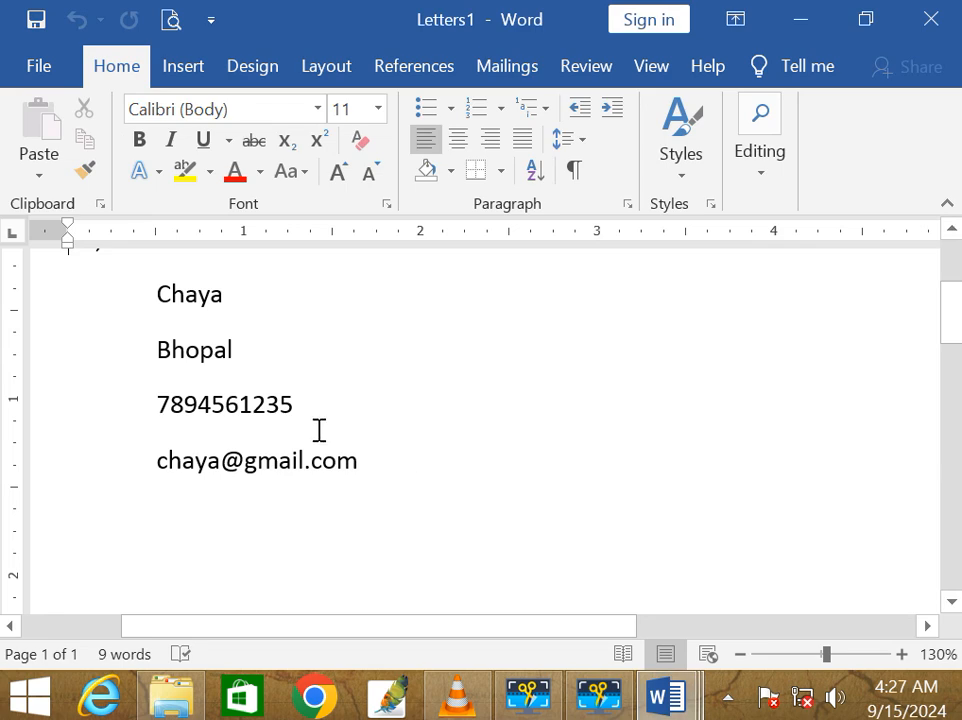
pyautogui.scroll(4, 319, 430)
pyautogui.scroll(-3, 319, 430)
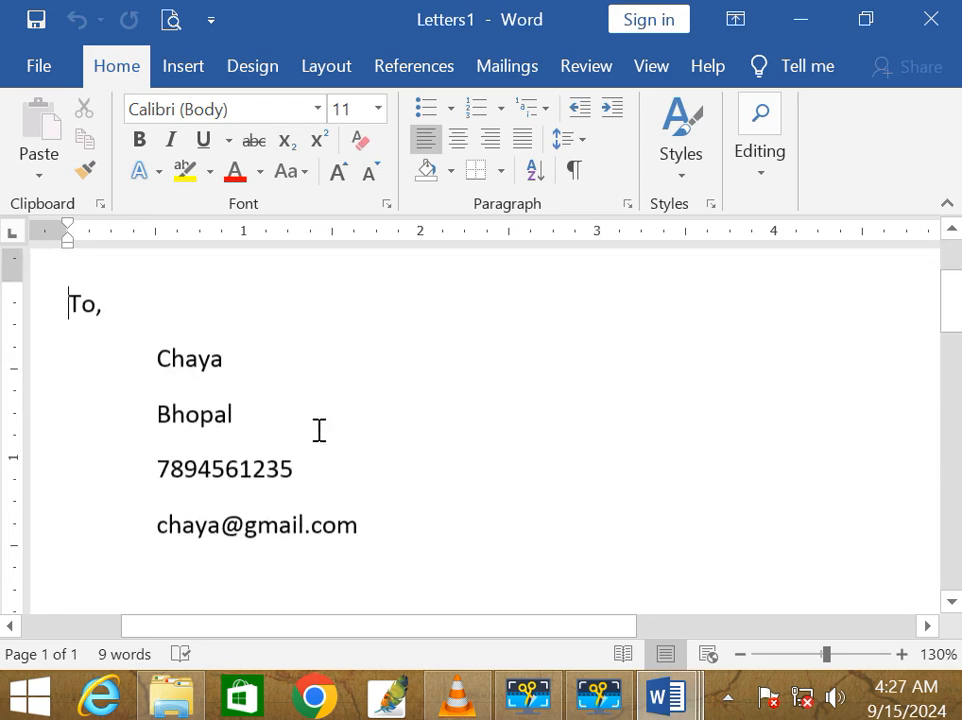
pyautogui.click(386, 525)
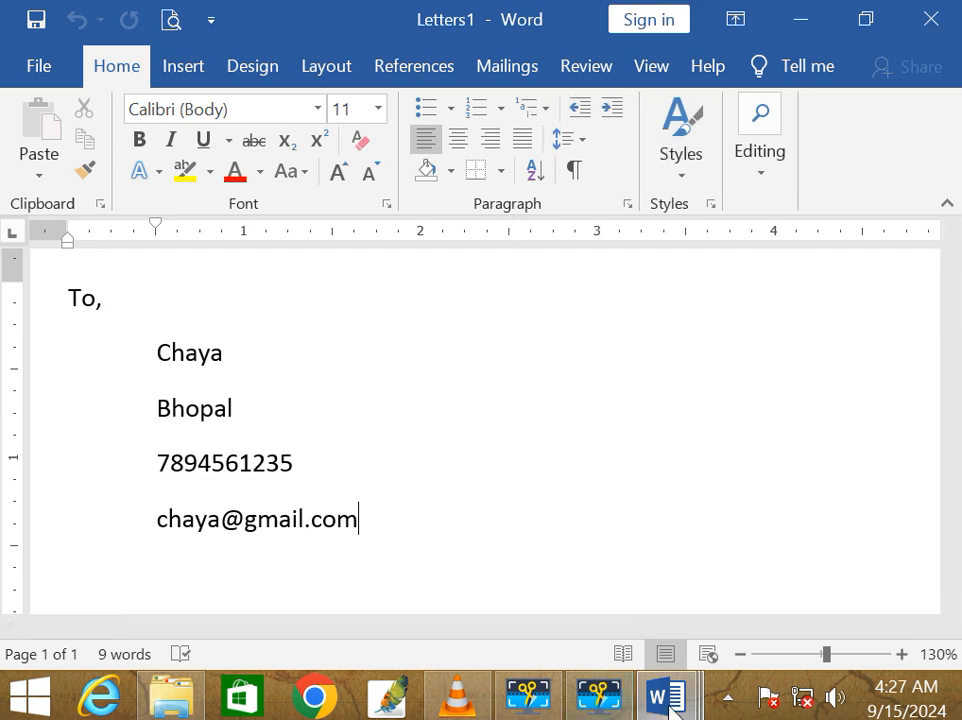
pyautogui.moveTo(668, 700)
pyautogui.click(674, 640)
pyautogui.click(779, 195)
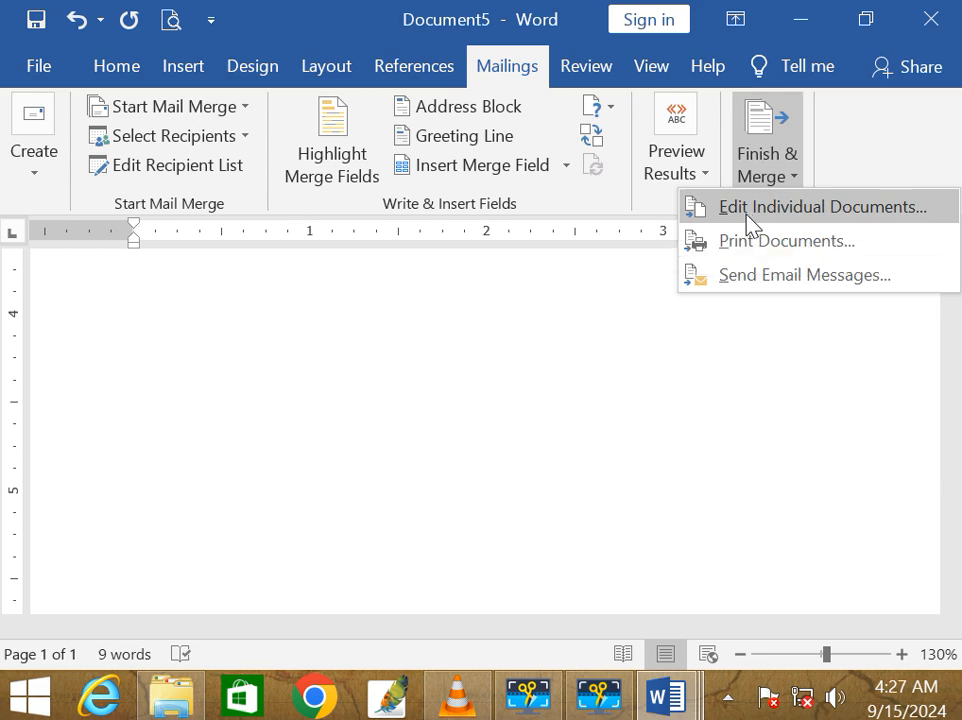
# Step: Dismiss the Finish & Merge menu without choosing an option, leaving Document5 displayed
pyautogui.click(348, 365)
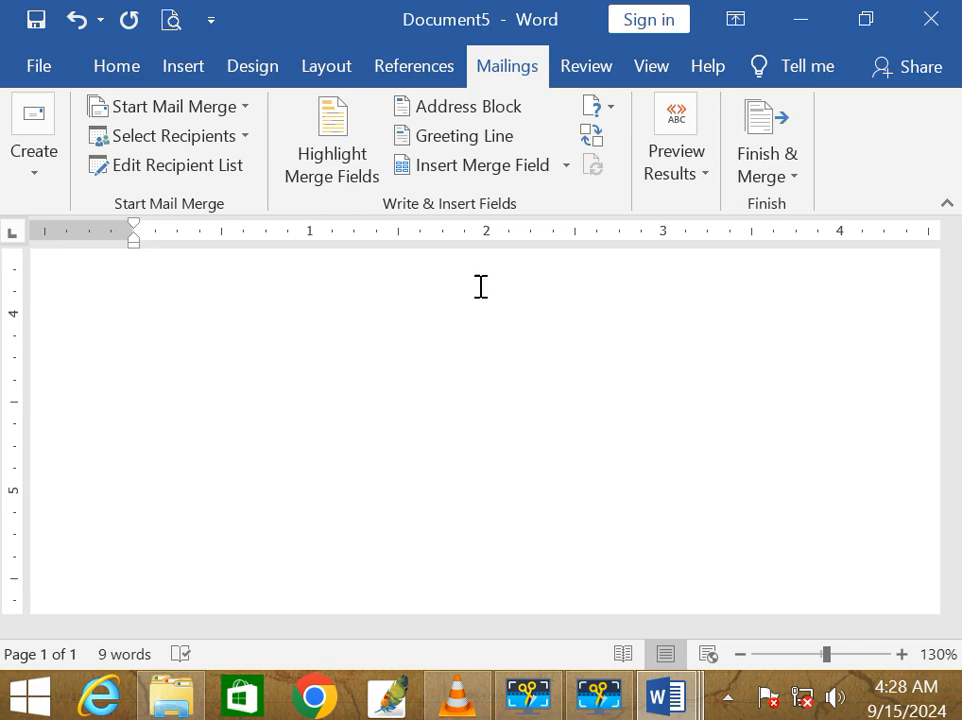
pyautogui.click(626, 700)
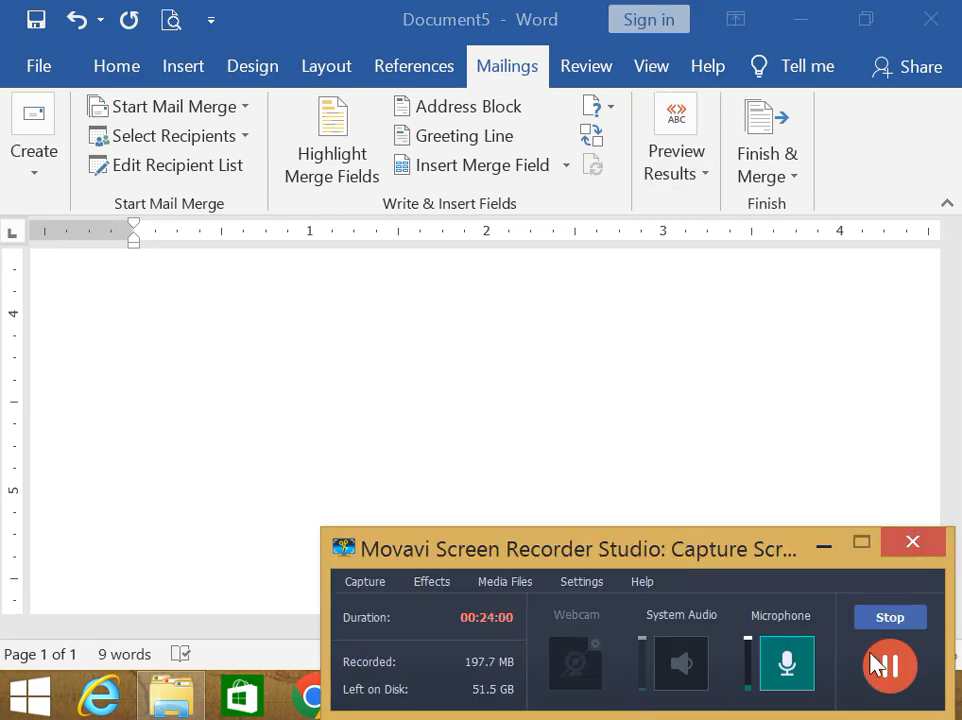